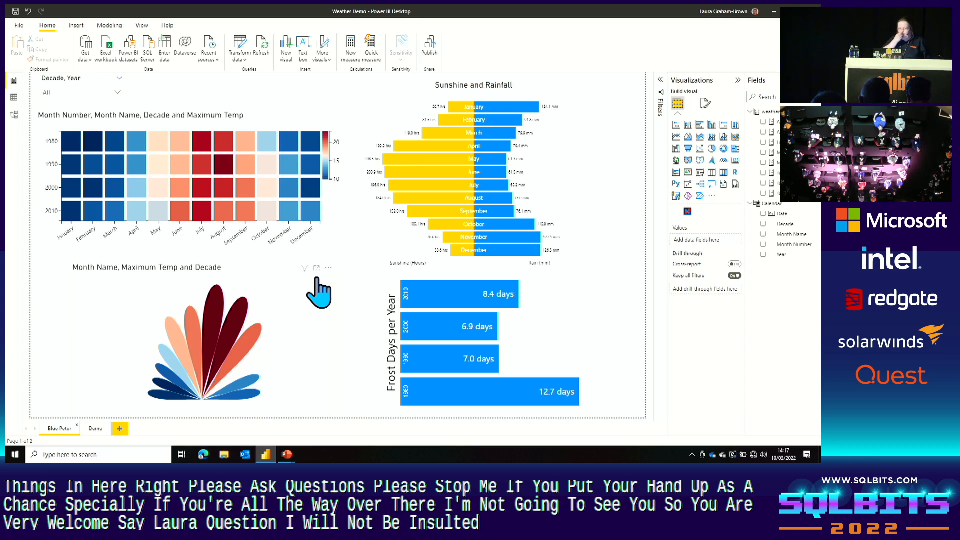
Place a Charticulator visual in the middle of the blank Demo page and enlarge it
left_click(95, 428)
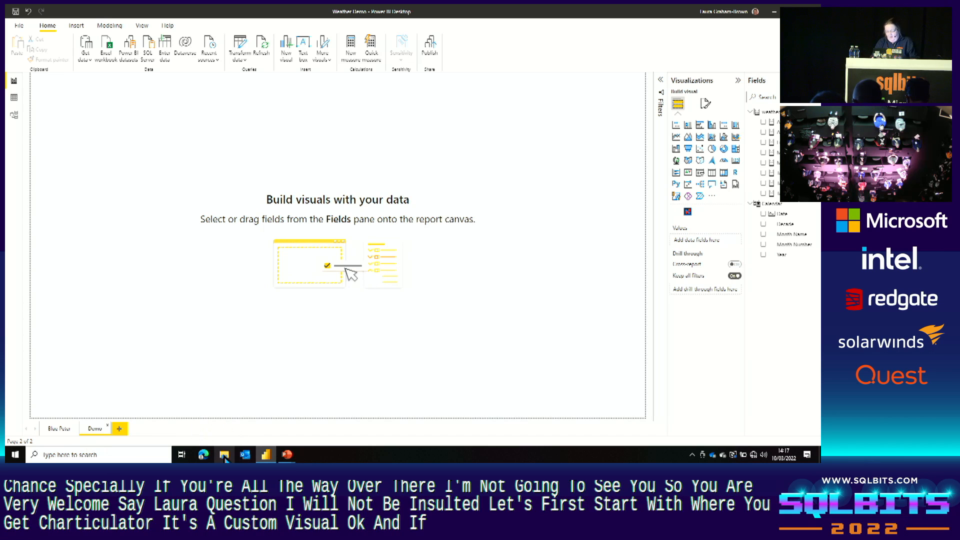
left_click(712, 196)
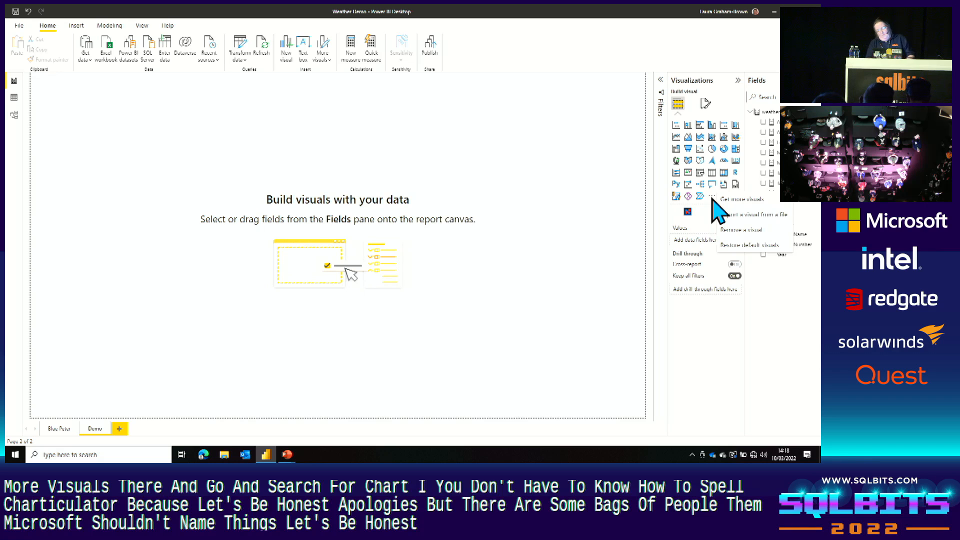
left_click(688, 212)
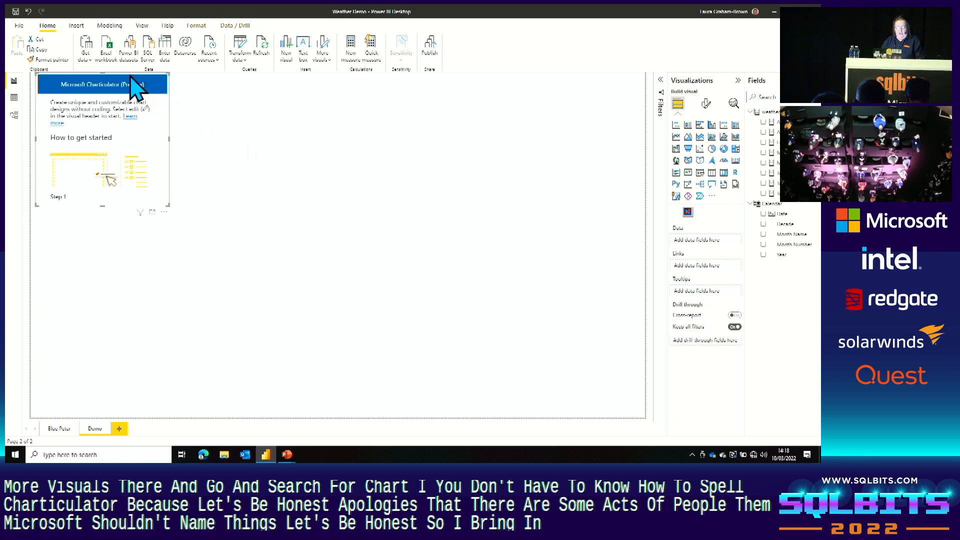
left_click_drag(129, 76, 337, 150)
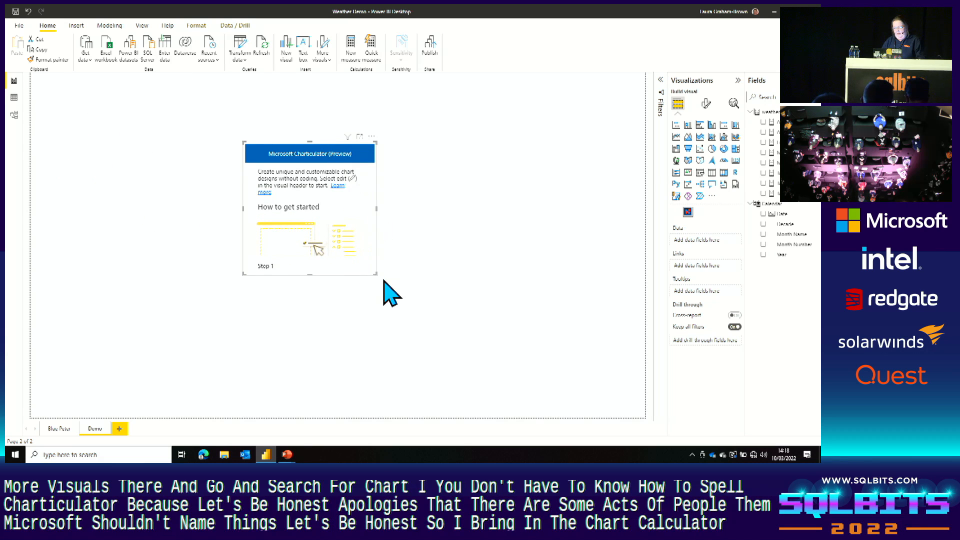
left_click_drag(376, 276, 525, 296)
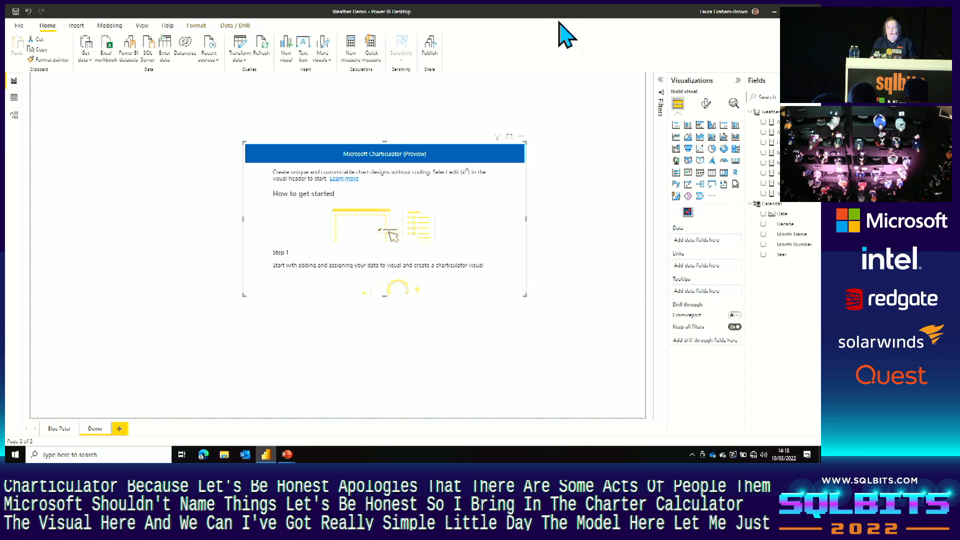
Add the Avg Rainfall and Month Name fields to the Charticulator visual's data and enlarge the visual further
left_click_drag(547, 12, 374, 34)
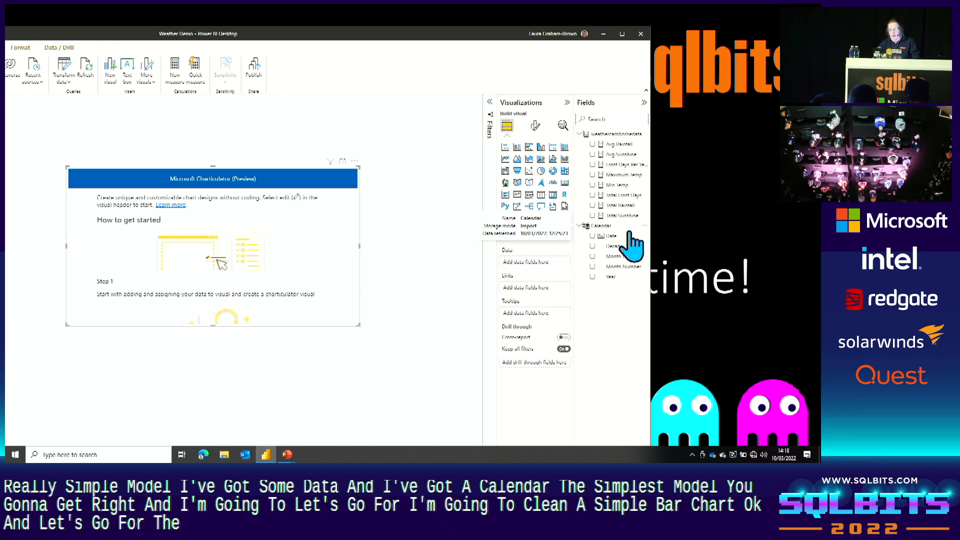
left_click(593, 145)
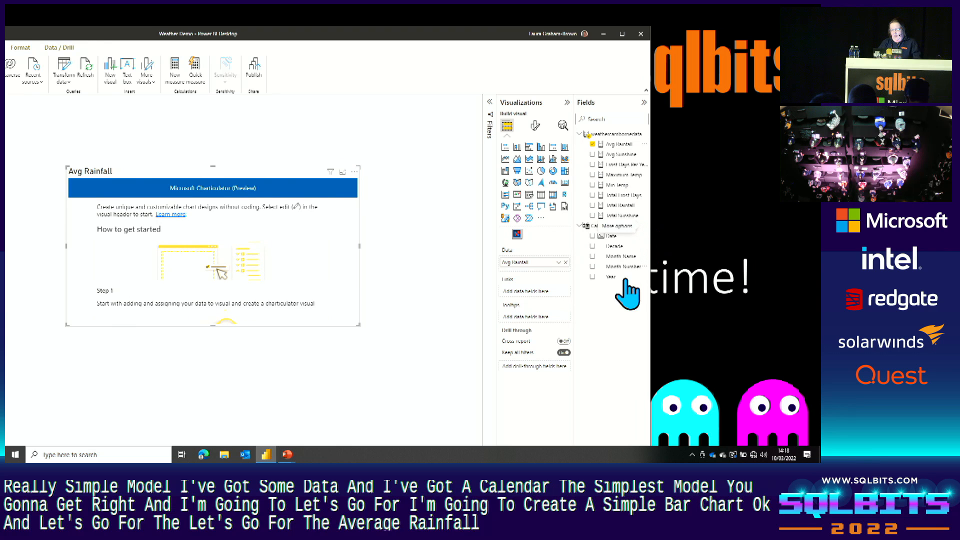
left_click_drag(617, 257, 540, 271)
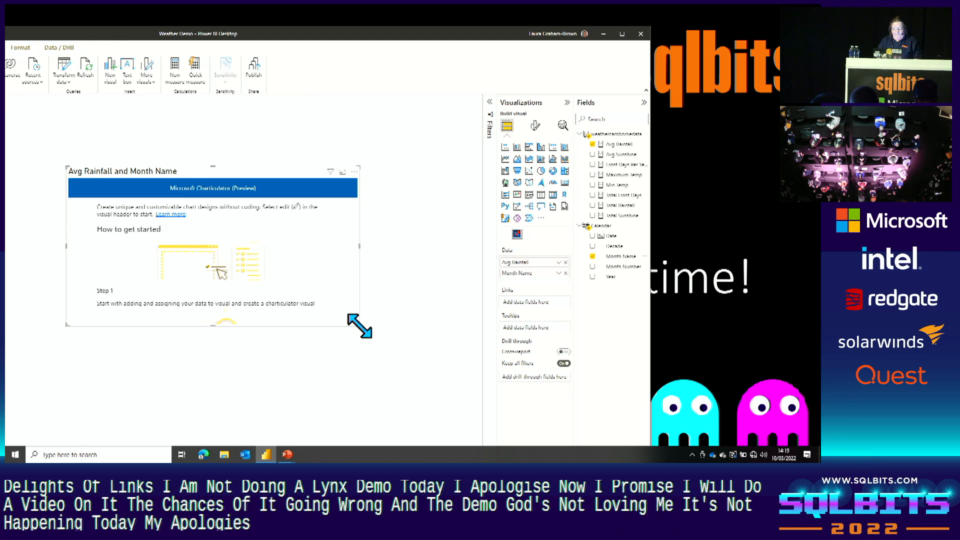
left_click_drag(360, 325, 385, 375)
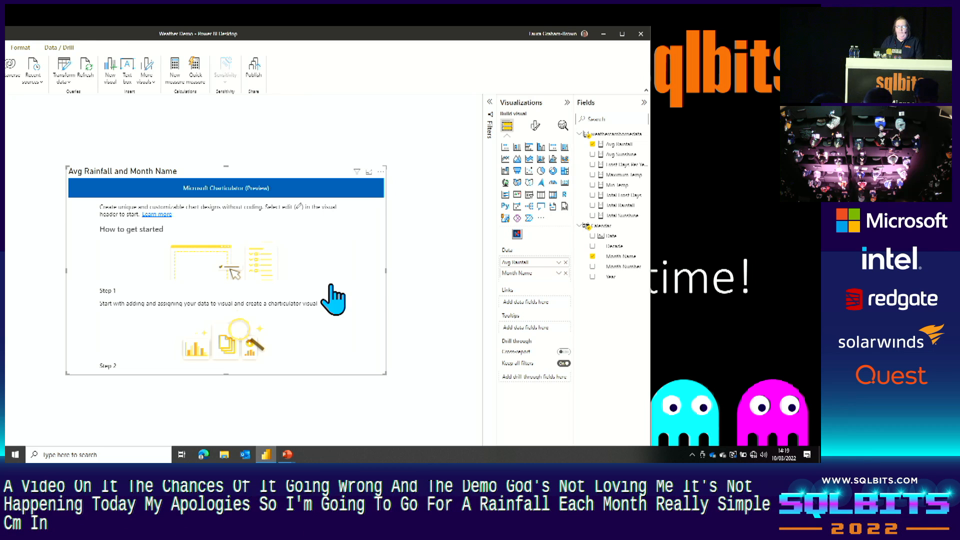
Open the visual in the Charticulator editor and create a new chart from scratch, collapsing Visualizations for more room
left_click(381, 172)
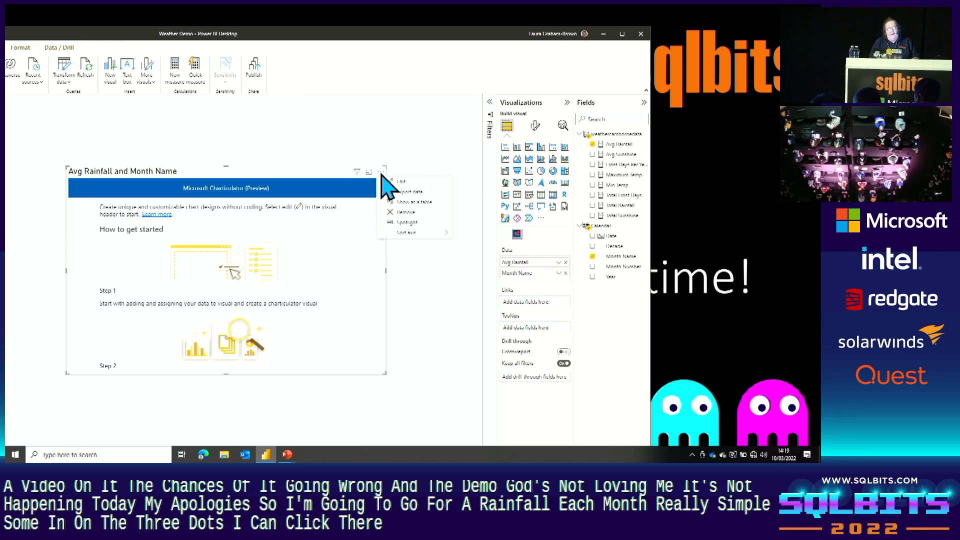
left_click(403, 183)
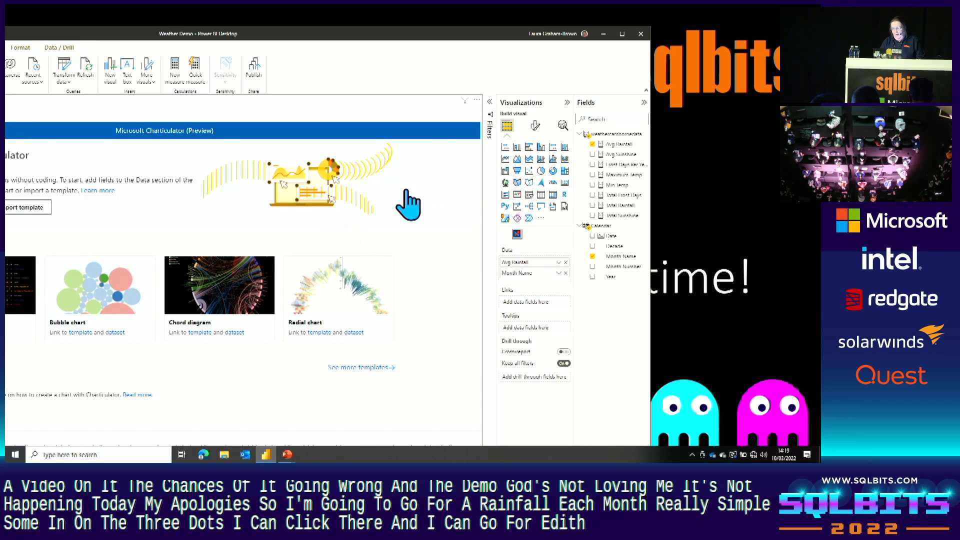
left_click(623, 35)
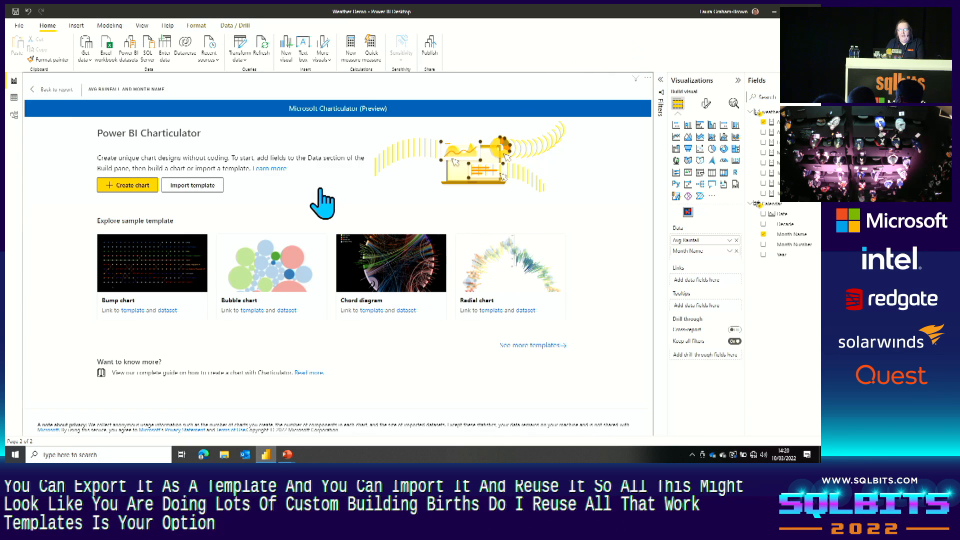
left_click(134, 186)
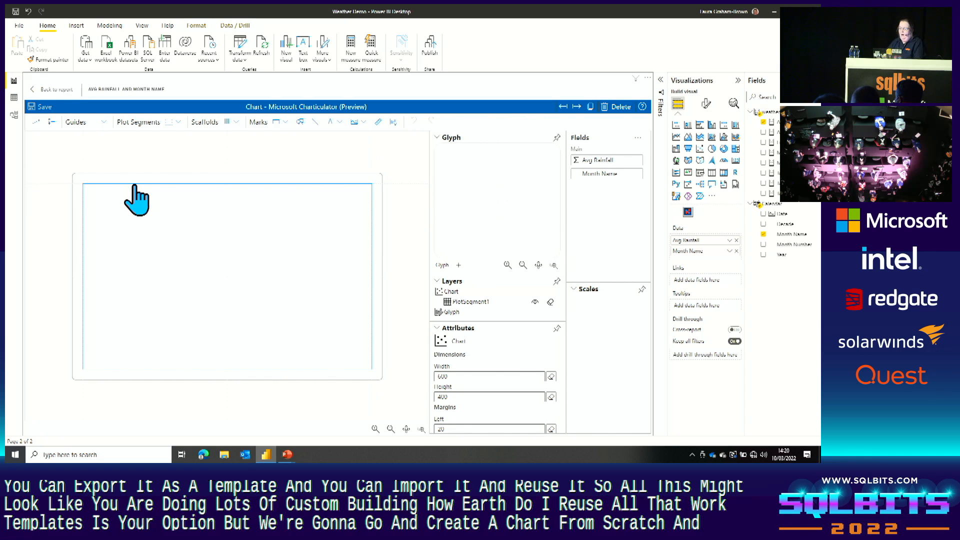
left_click(704, 84)
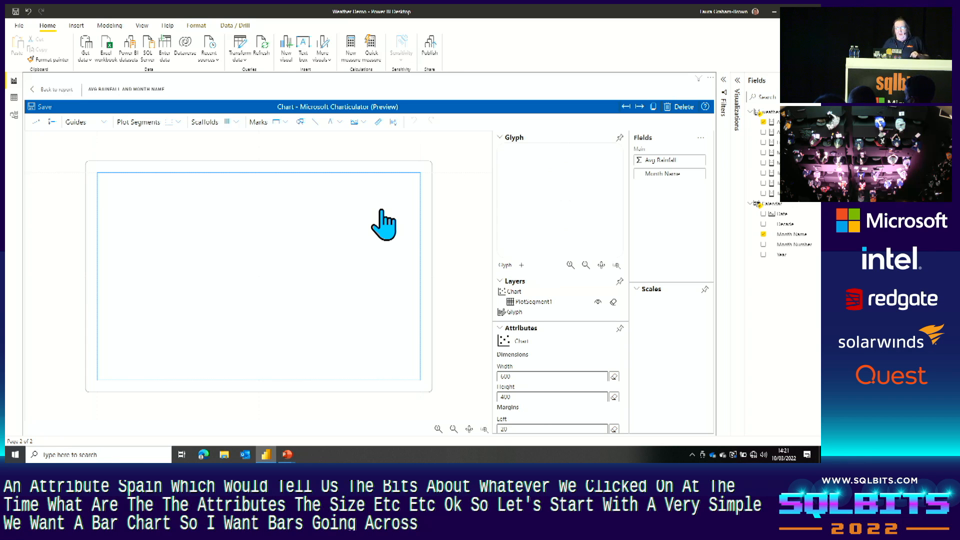
Add a rectangle mark to the glyph so a shape is drawn for each data row
left_click(285, 123)
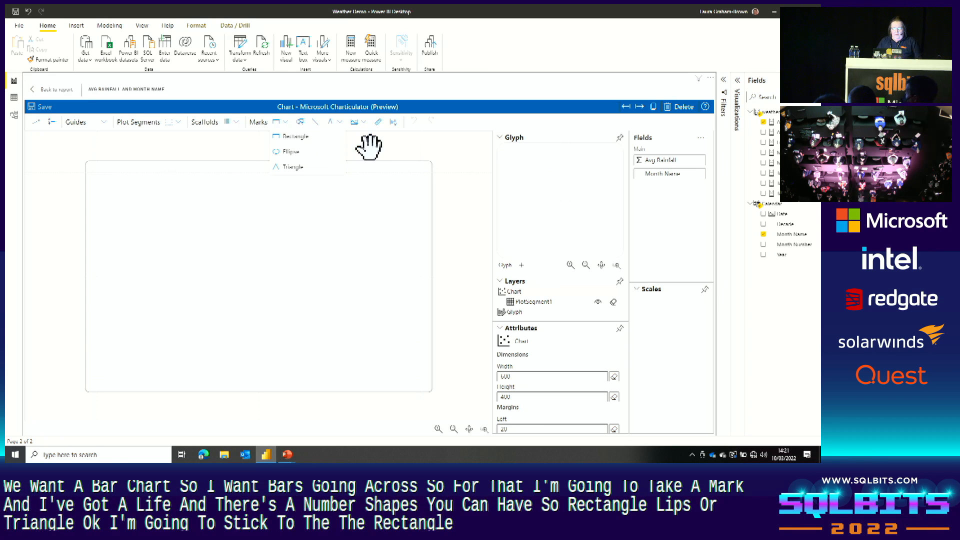
left_click_drag(277, 135, 539, 203)
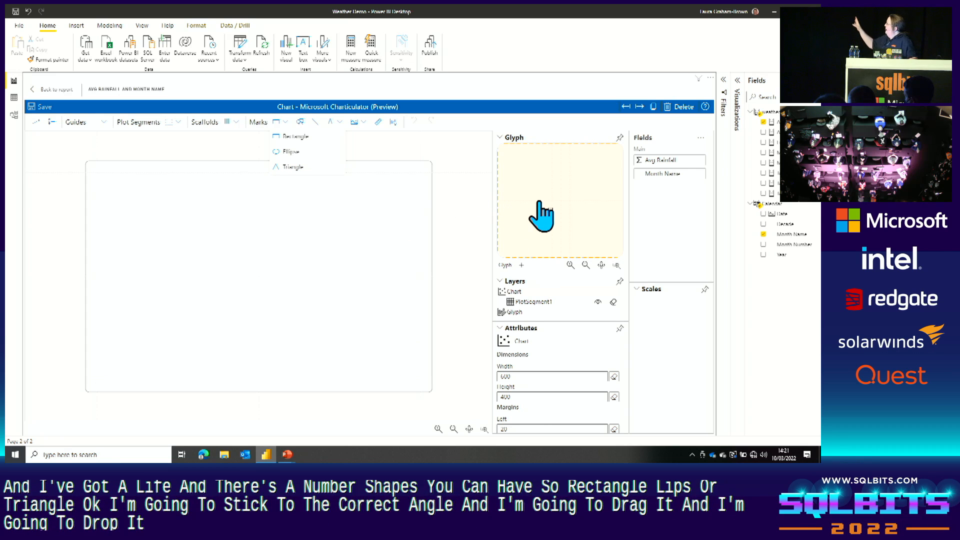
left_click_drag(542, 216, 536, 198)
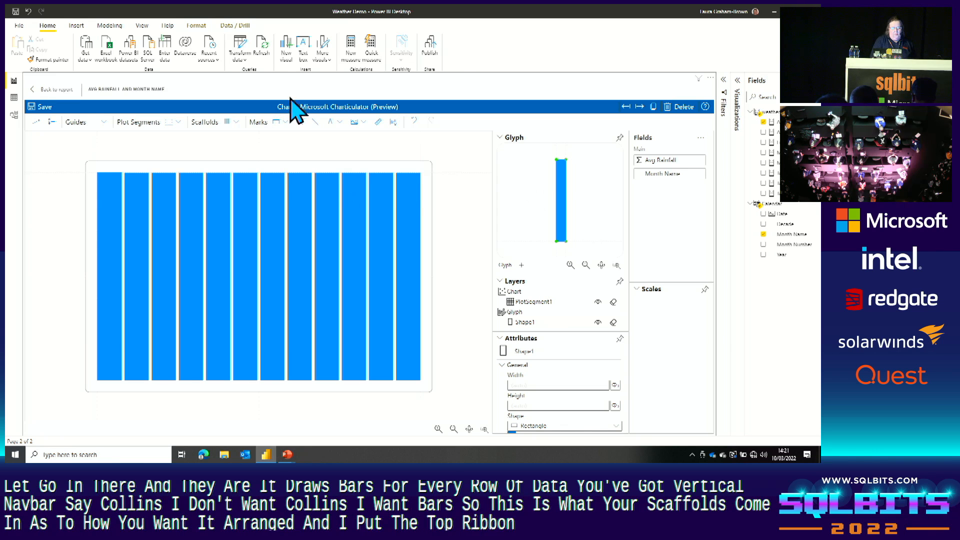
Apply a vertical line scaffold to the plot segment to stack the shapes as horizontal bars
left_click(236, 121)
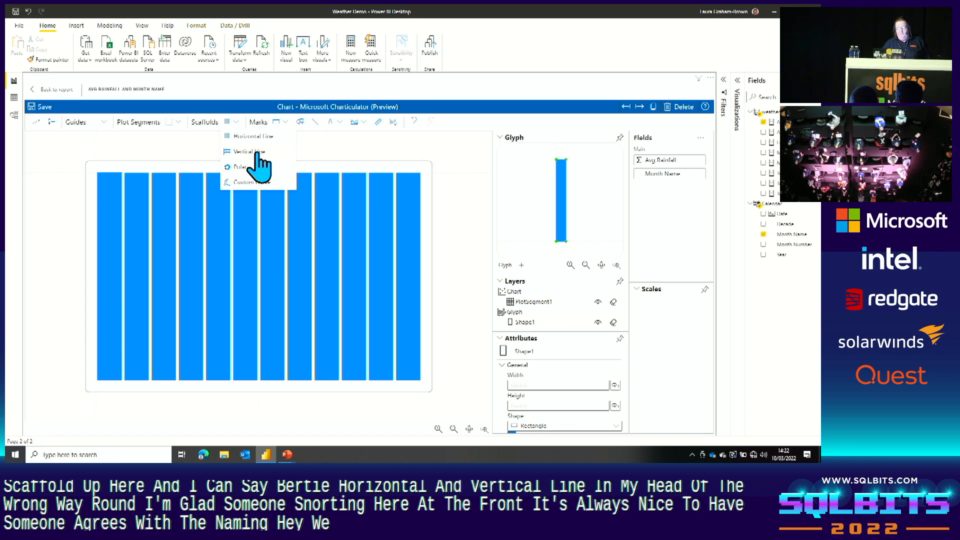
left_click(257, 151)
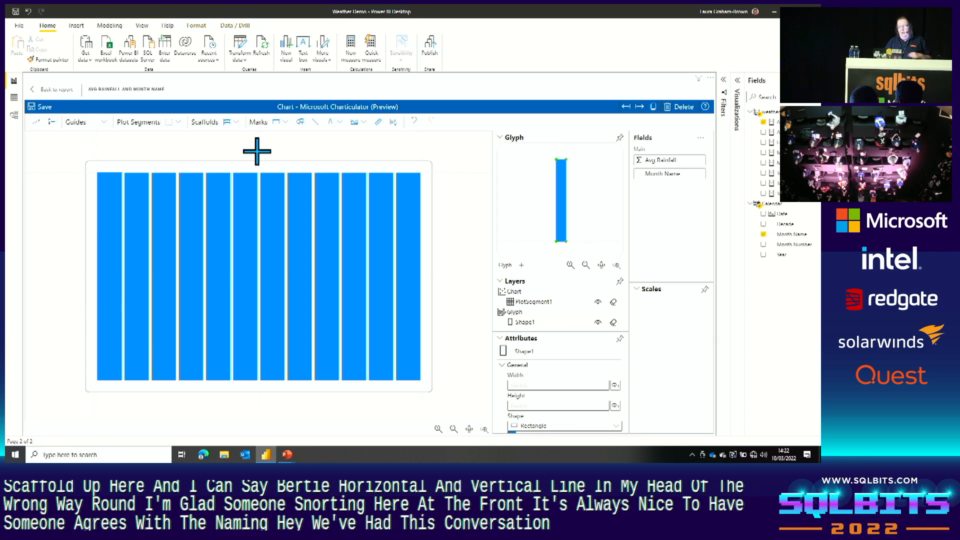
left_click_drag(229, 135, 256, 240)
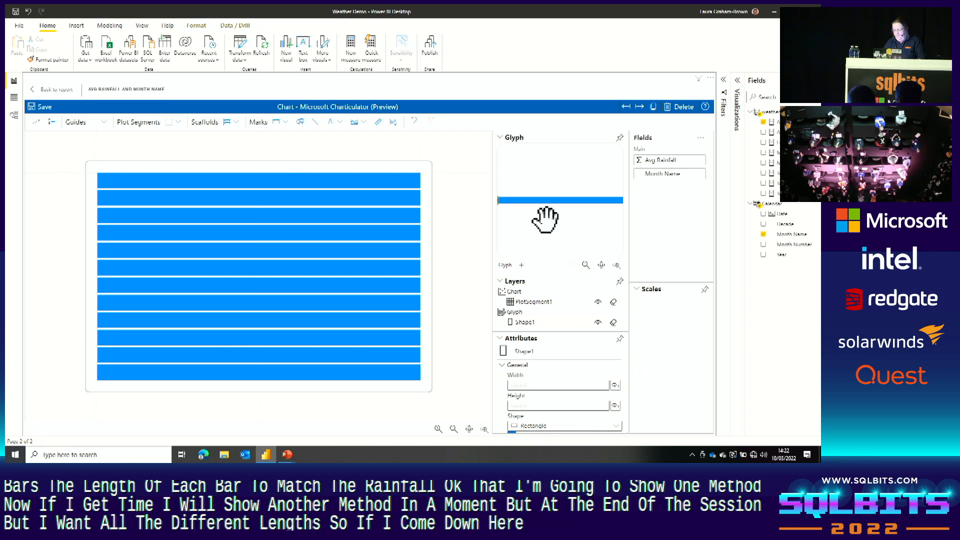
Bind the rectangle's width to the average of Avg Rainfall
left_click(501, 139)
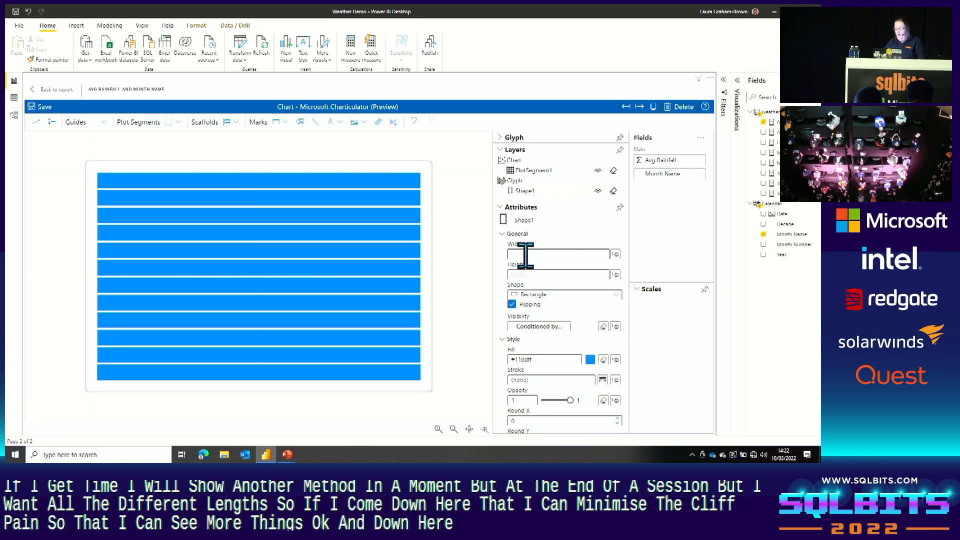
left_click(615, 254)
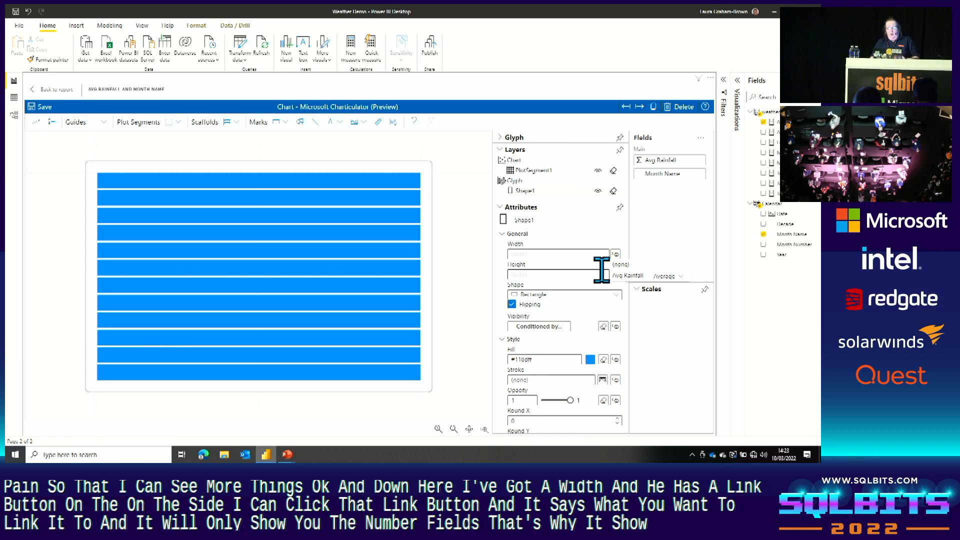
left_click(634, 278)
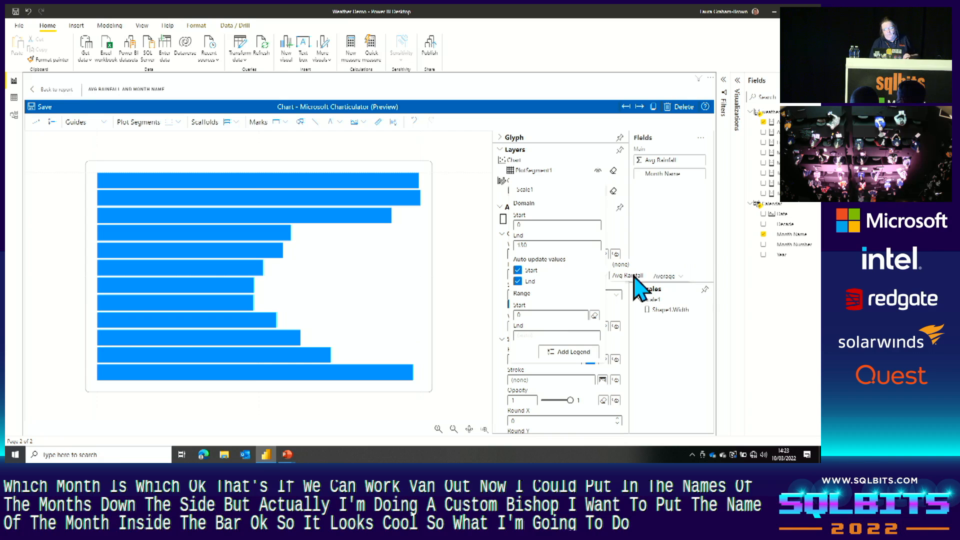
Undock and enlarge the Glyph pane, fitting the whole bar glyph in its view
left_click(506, 137)
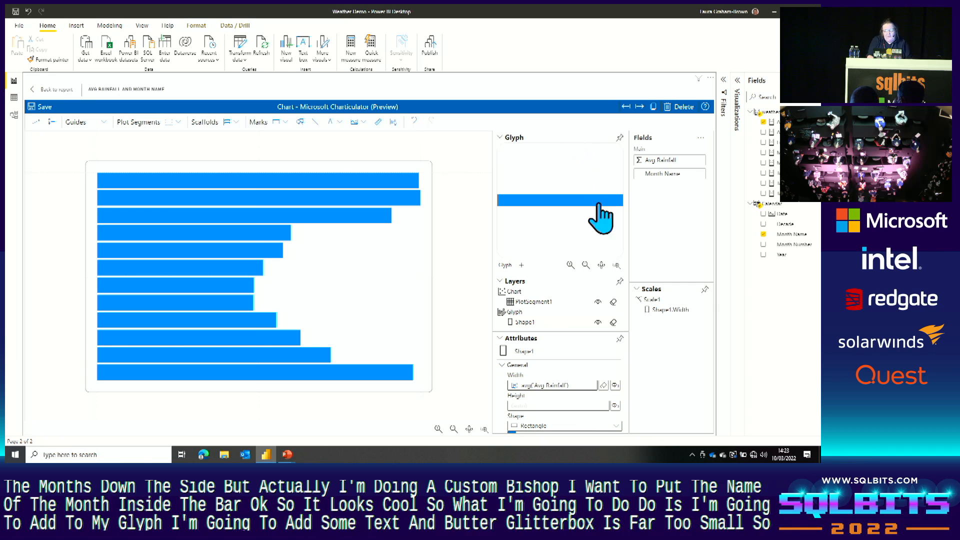
left_click(620, 137)
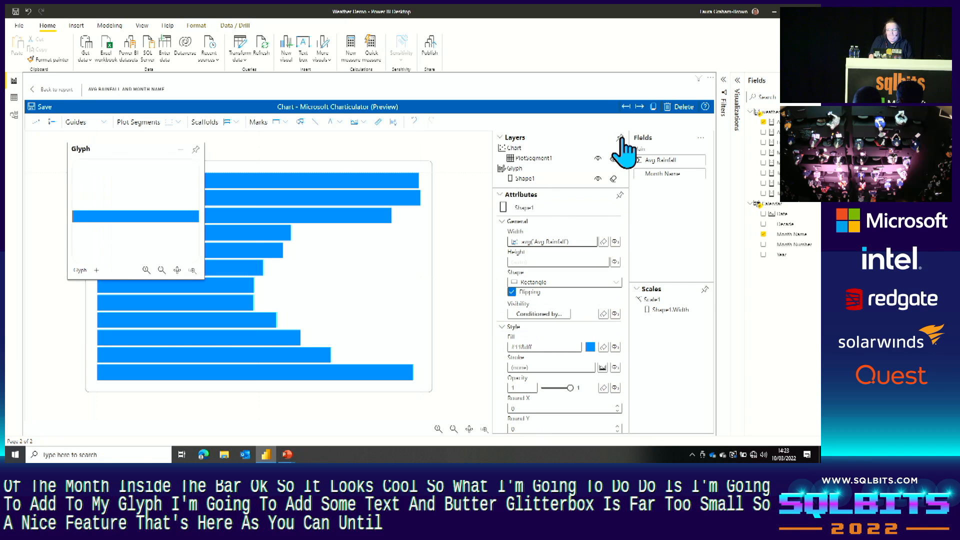
left_click_drag(200, 274, 506, 370)
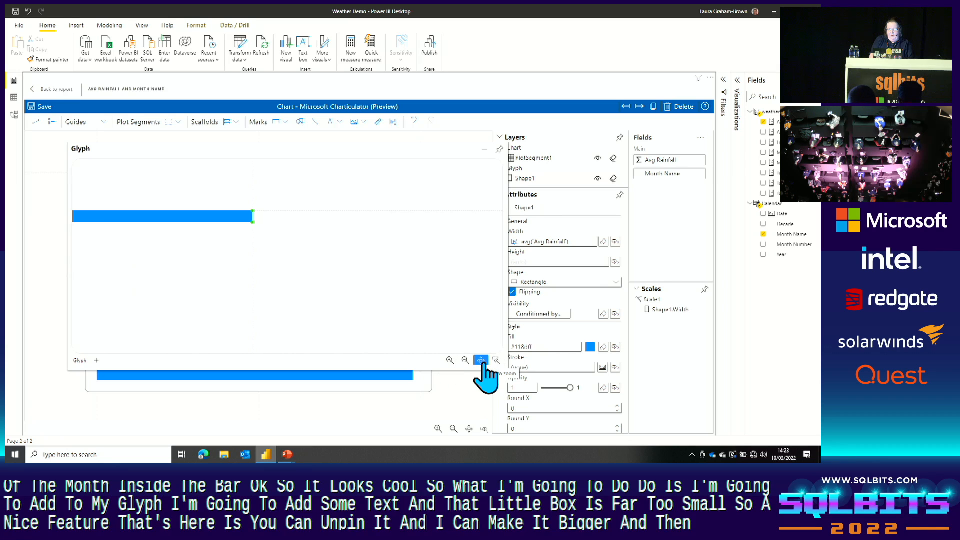
left_click(478, 361)
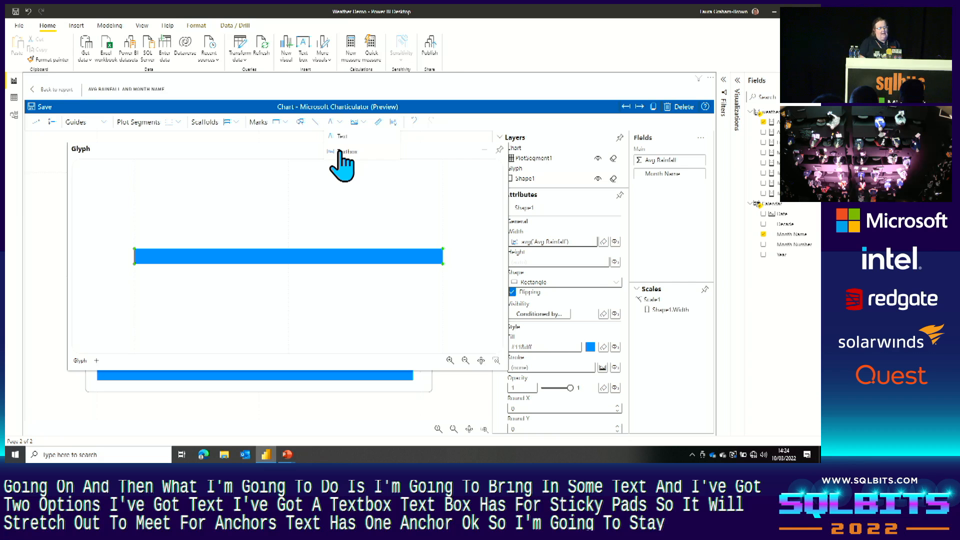
Add a text mark to the glyph and attach its anchor to the middle of the bar's left edge
left_click(336, 134)
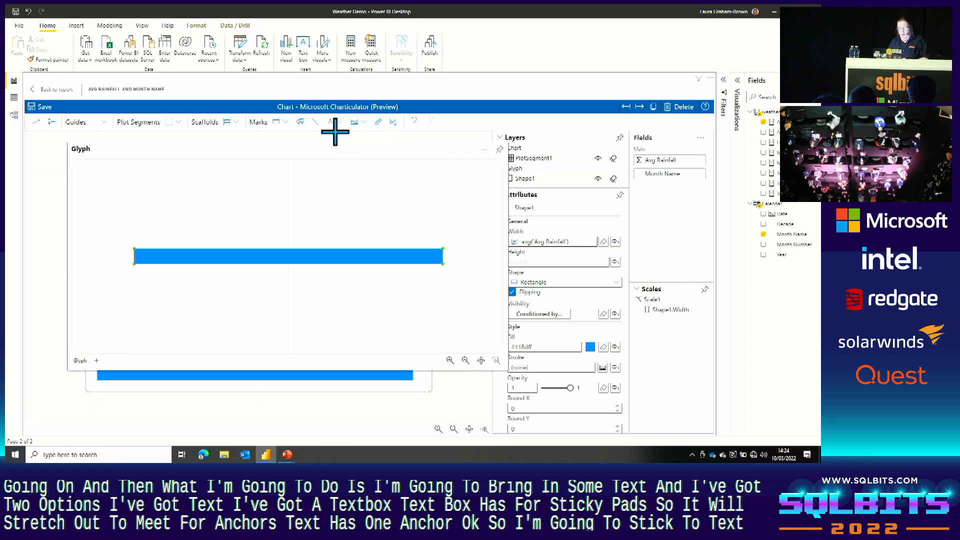
left_click_drag(330, 125, 315, 215)
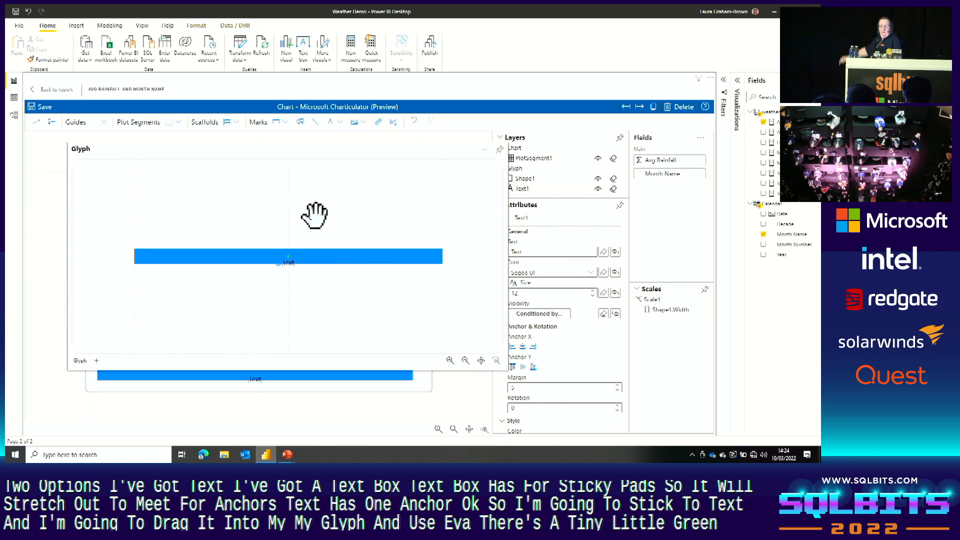
left_click(452, 361)
left_click(451, 361)
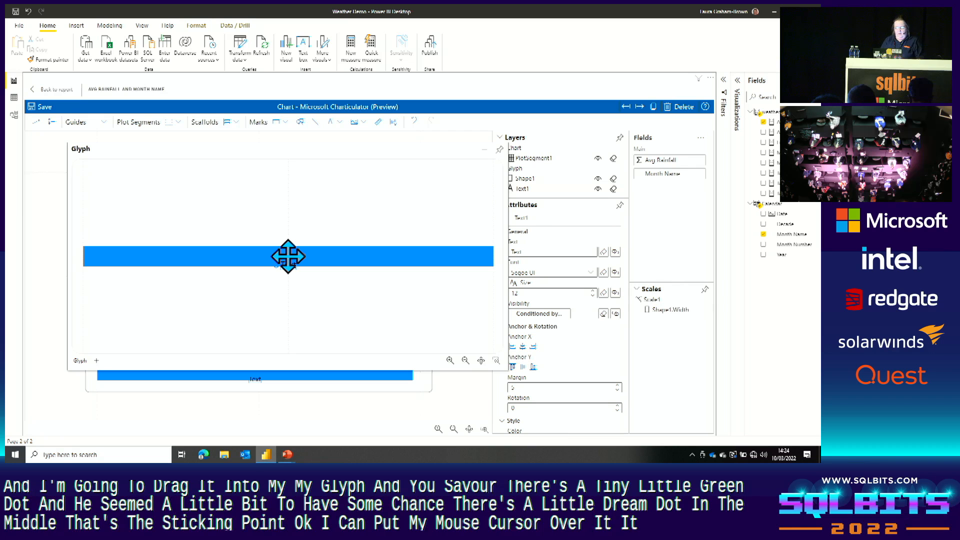
left_click_drag(289, 256, 81, 255)
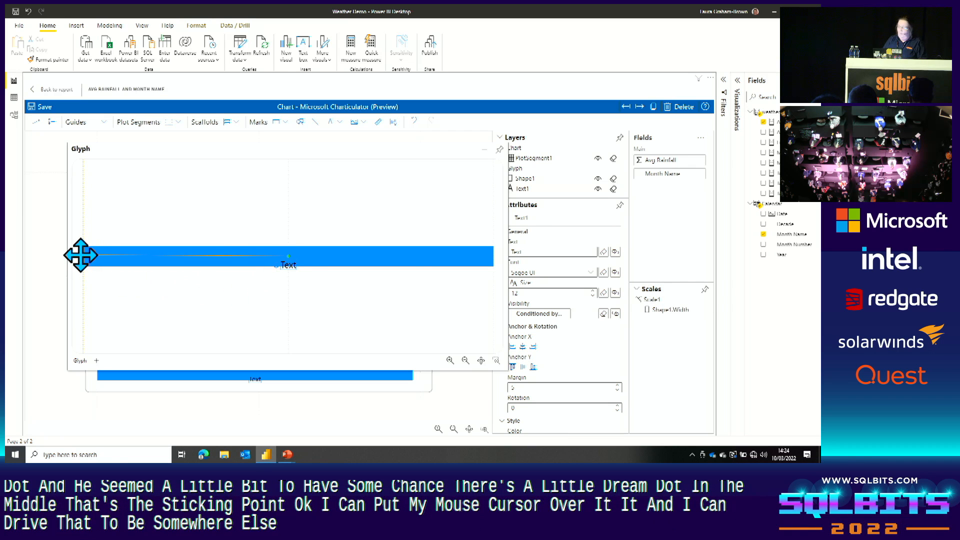
left_click_drag(80, 255, 79, 254)
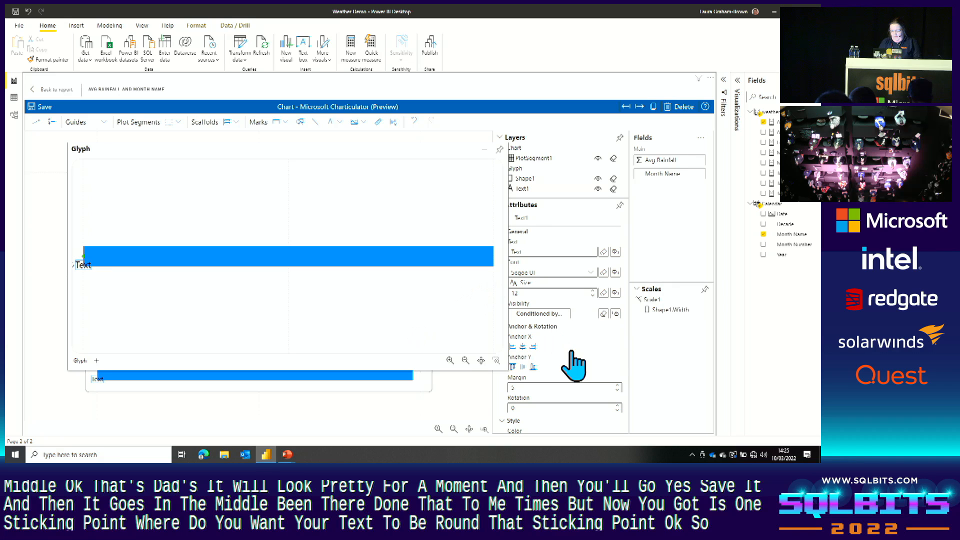
Align the text mark to the left and vertical middle of its anchor, with a horizontal margin of 10
scroll(632, 336, "down", 3)
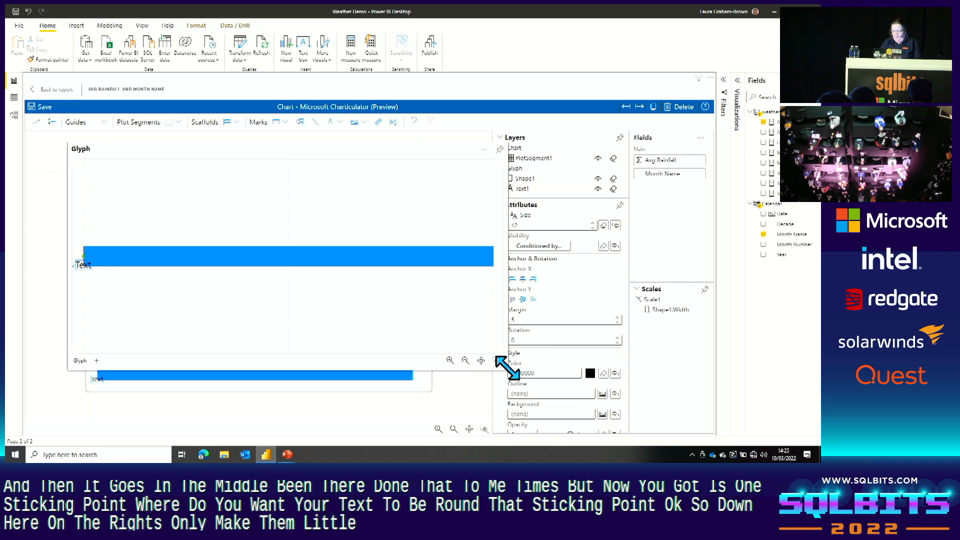
left_click_drag(504, 369, 452, 382)
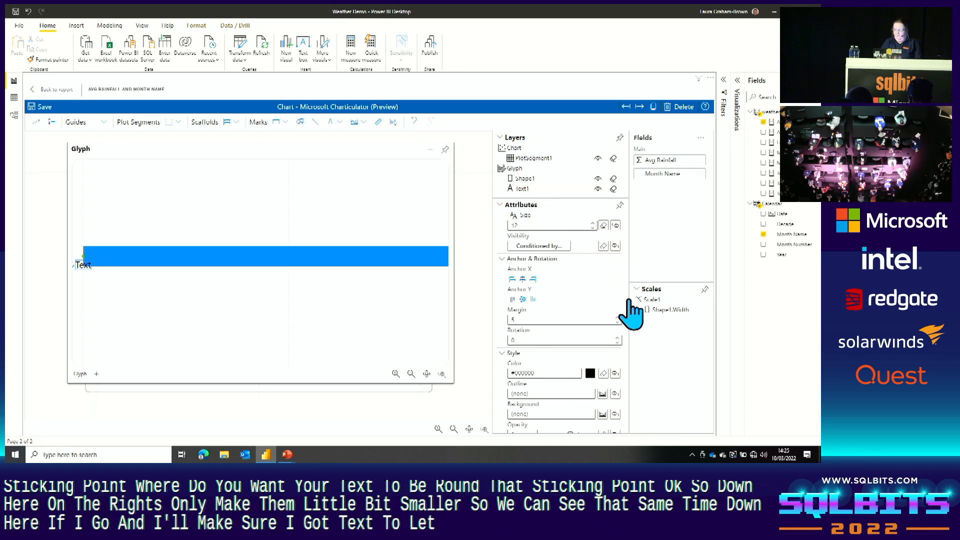
mouse_move(627, 296)
left_mouse_down()
mouse_move(631, 364)
mouse_move(633, 300)
left_mouse_up()
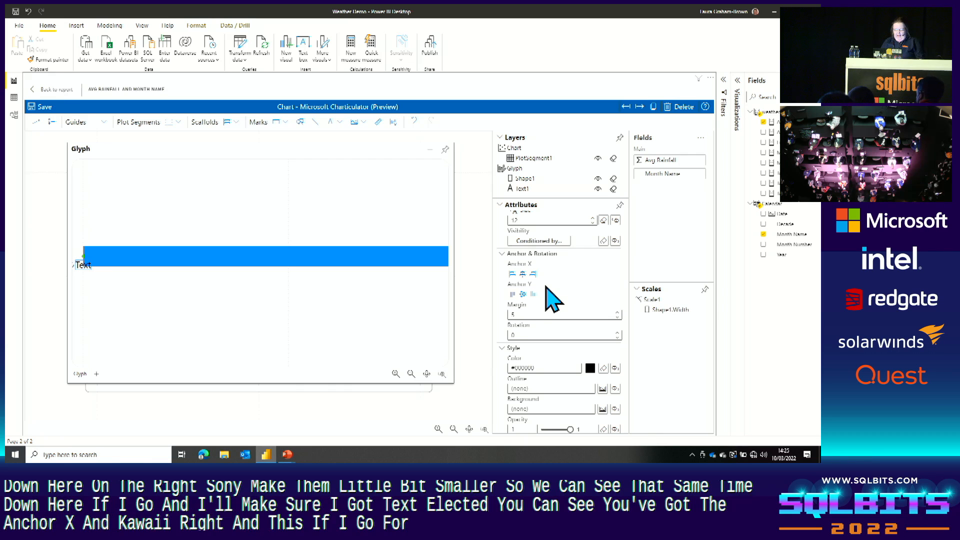
left_click(512, 274)
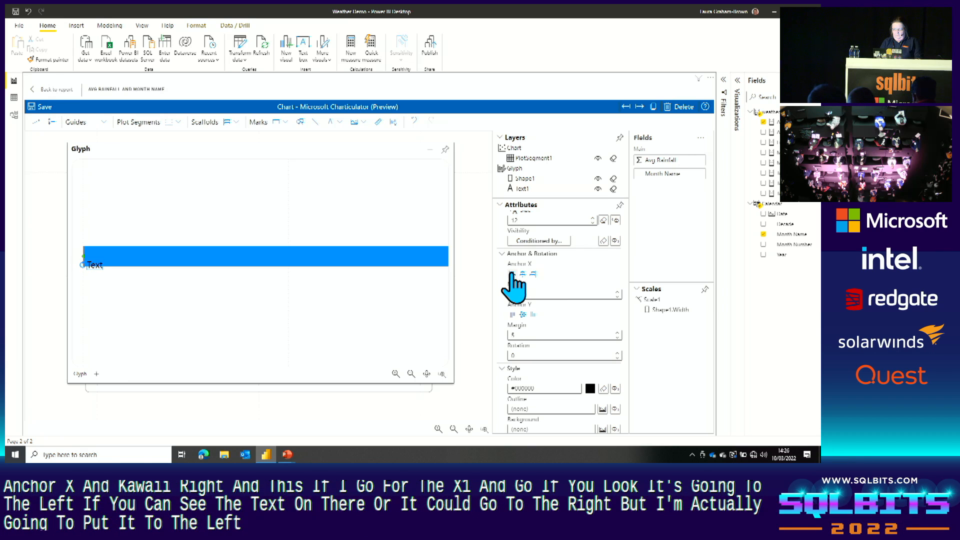
left_click(523, 315)
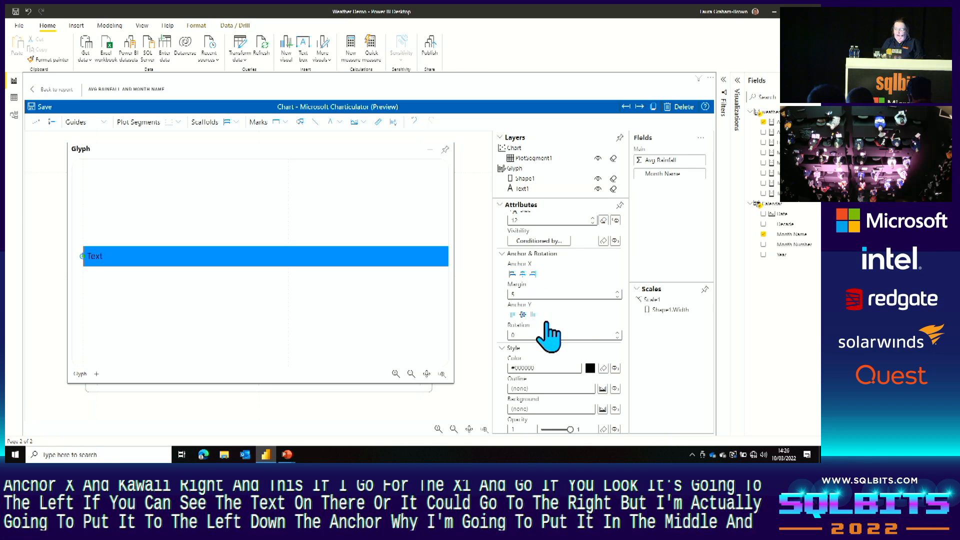
left_click_drag(526, 293, 476, 304)
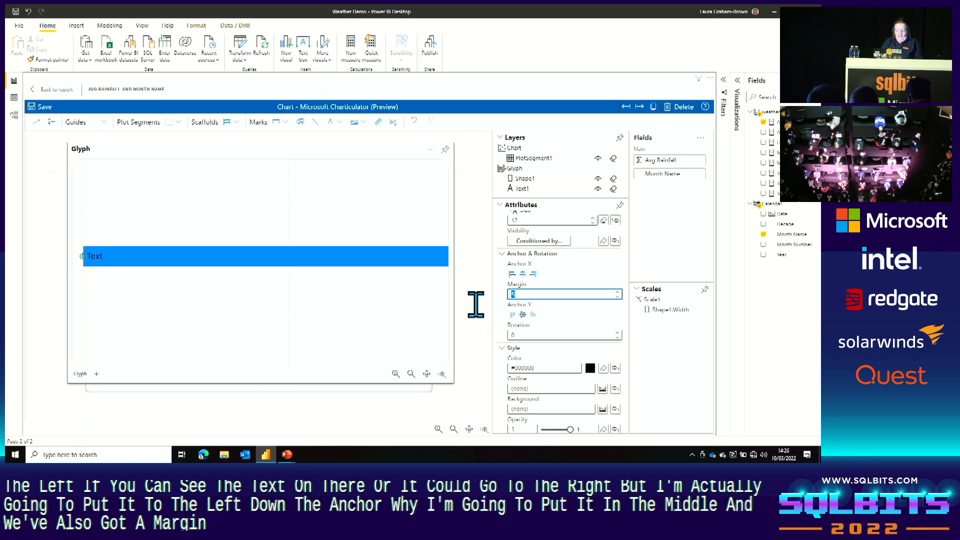
type("10")
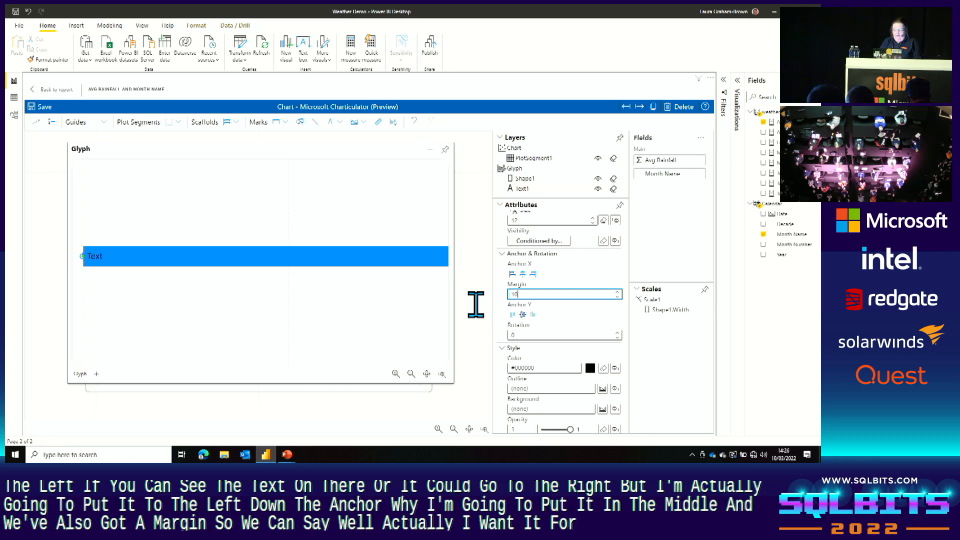
key("Tab")
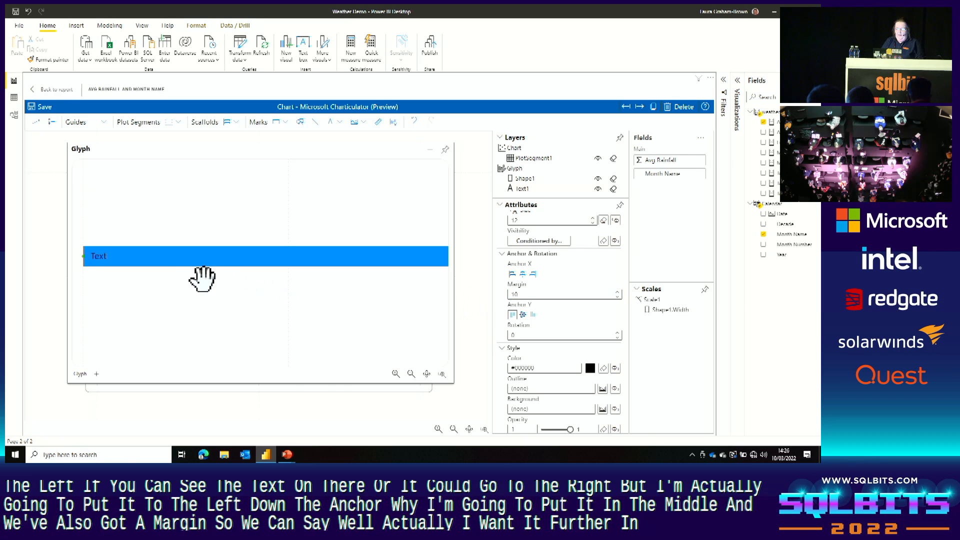
Colour the text mark white and set its font size to 16
left_click(590, 368)
left_click(519, 350)
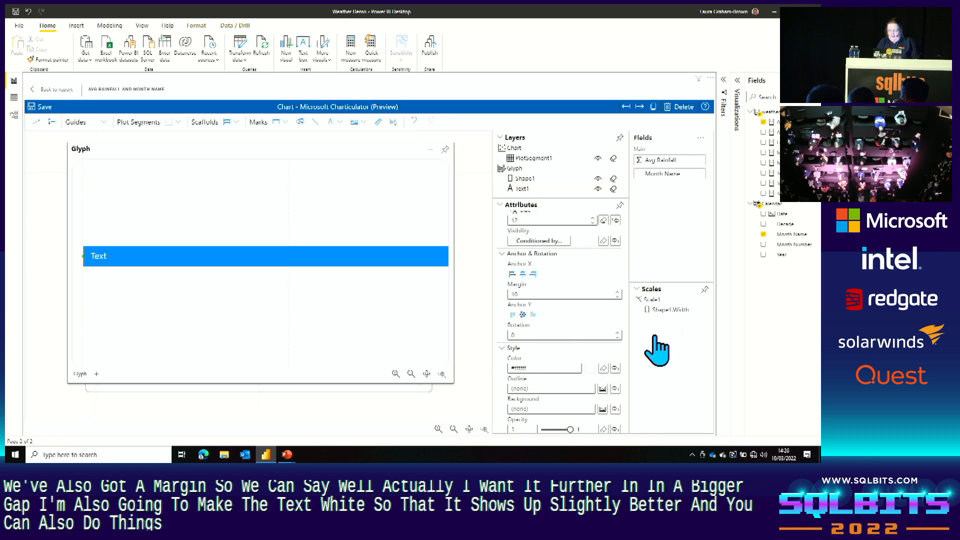
left_click(594, 218)
left_click(593, 218)
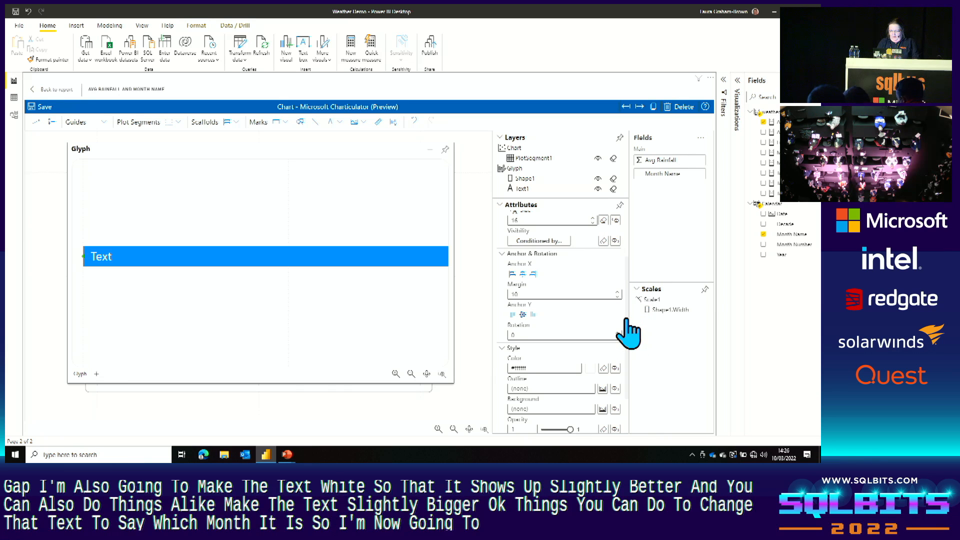
Bind the text mark's content to the first Month Name
scroll(631, 320, "up", 3)
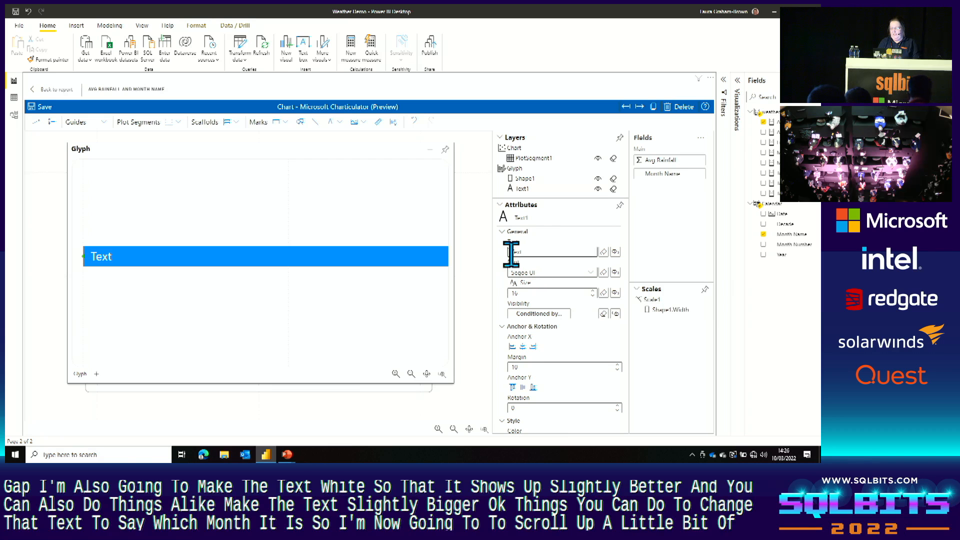
left_click(616, 253)
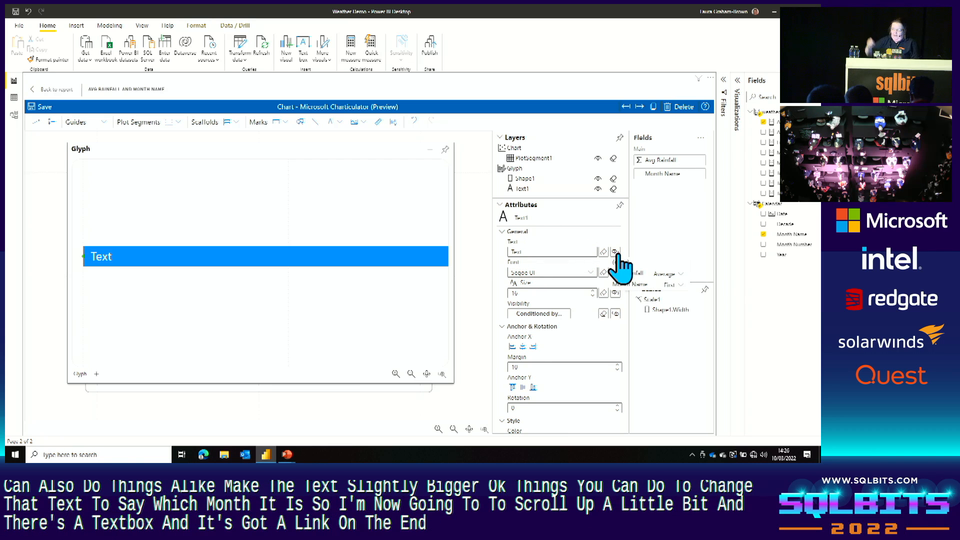
left_click(639, 287)
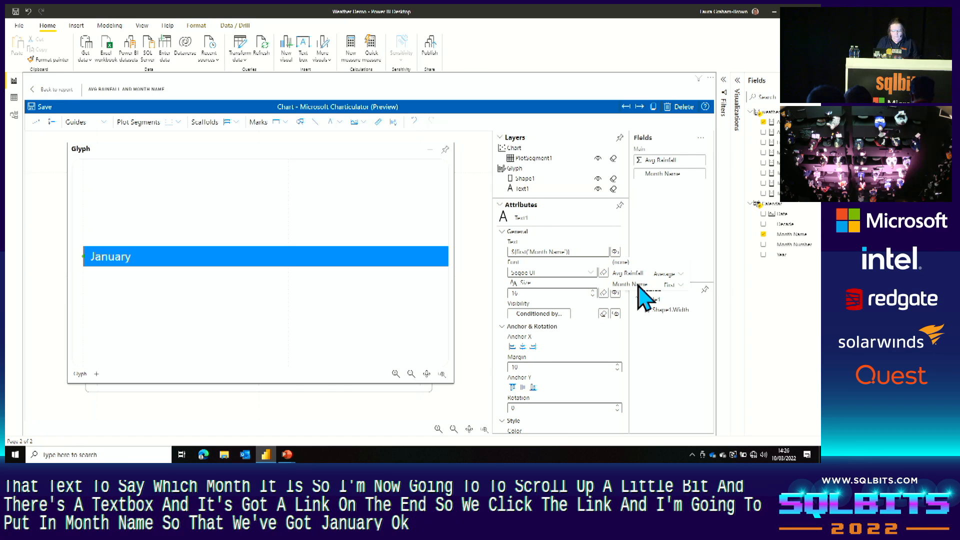
Dock the Glyph pane again and move the plot segment's right boundary inward to shorten the bars
left_click(446, 150)
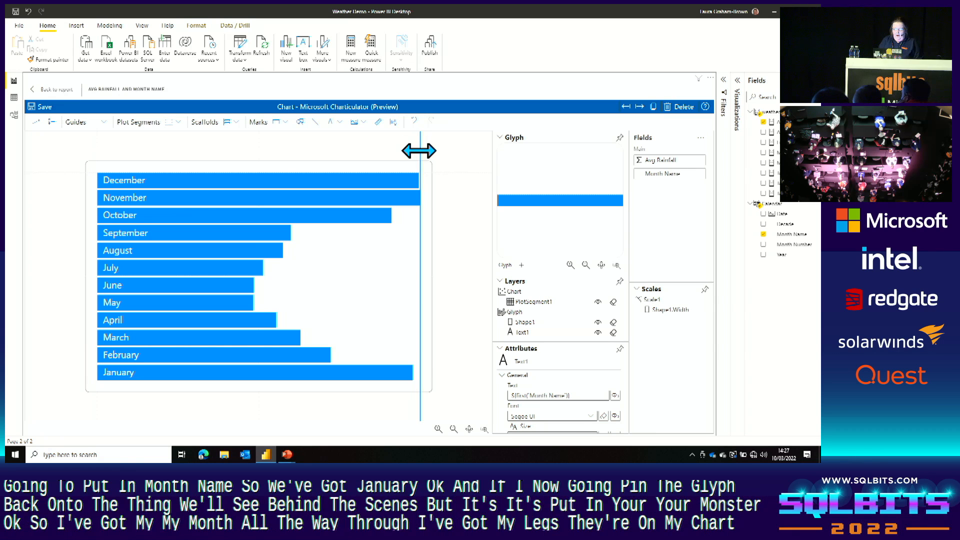
left_click_drag(419, 150, 381, 151)
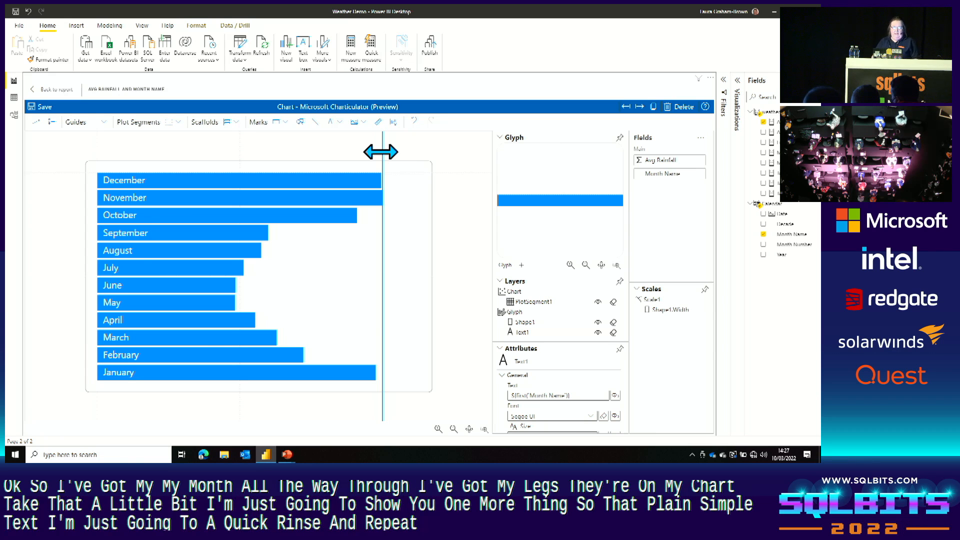
Add a second text mark to the glyph and, in an undocked, enlarged Glyph pane, anchor it to the middle of the bar's right edge
left_click_drag(330, 123, 558, 220)
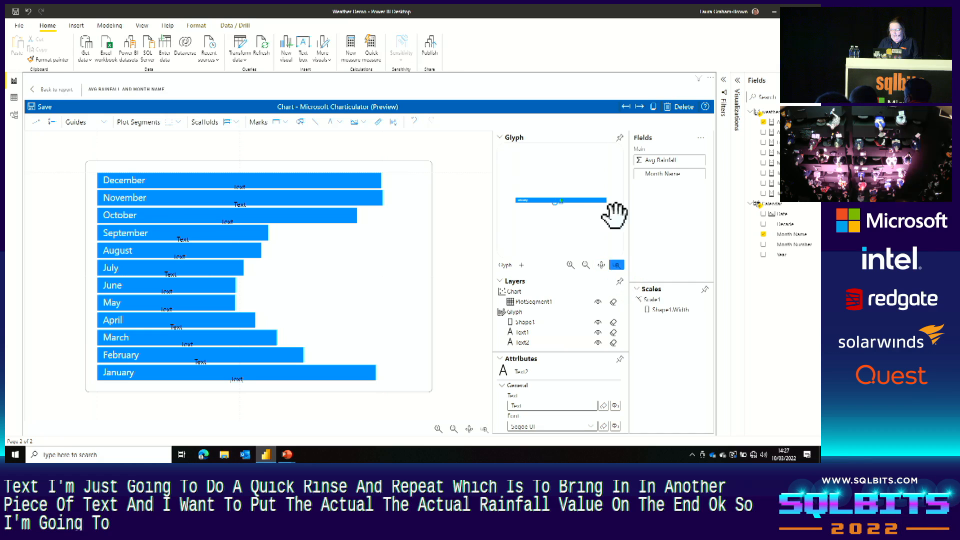
left_click(621, 138)
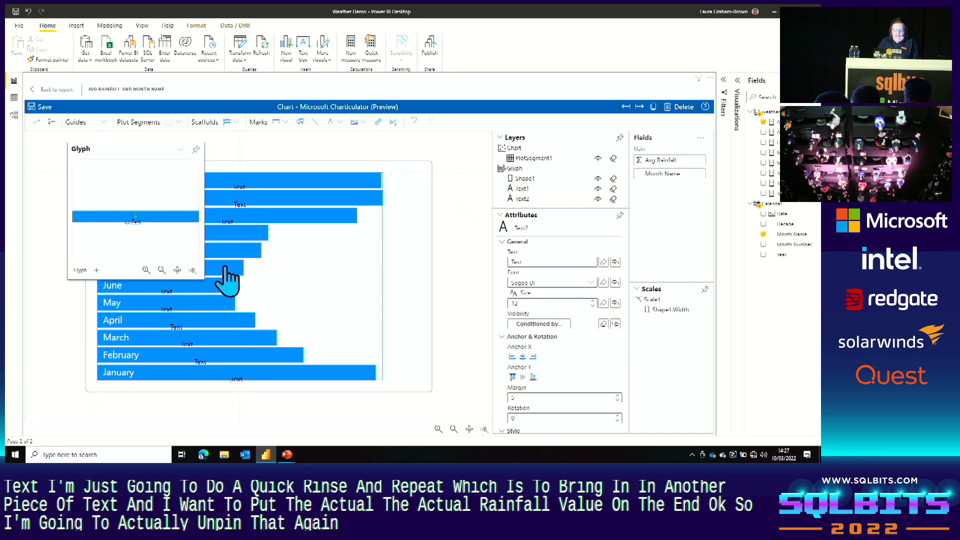
left_click_drag(201, 275, 398, 333)
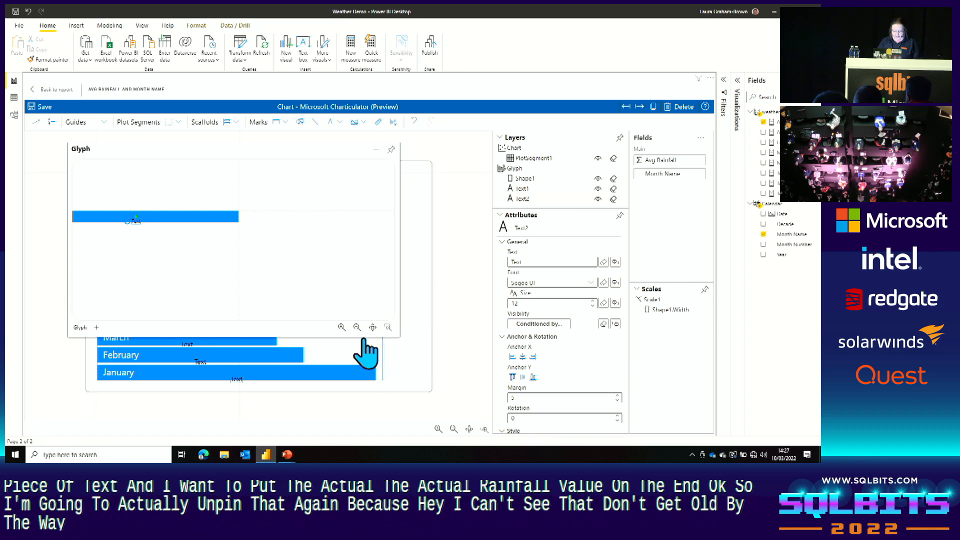
left_click(342, 327)
left_click(342, 327)
left_click(341, 327)
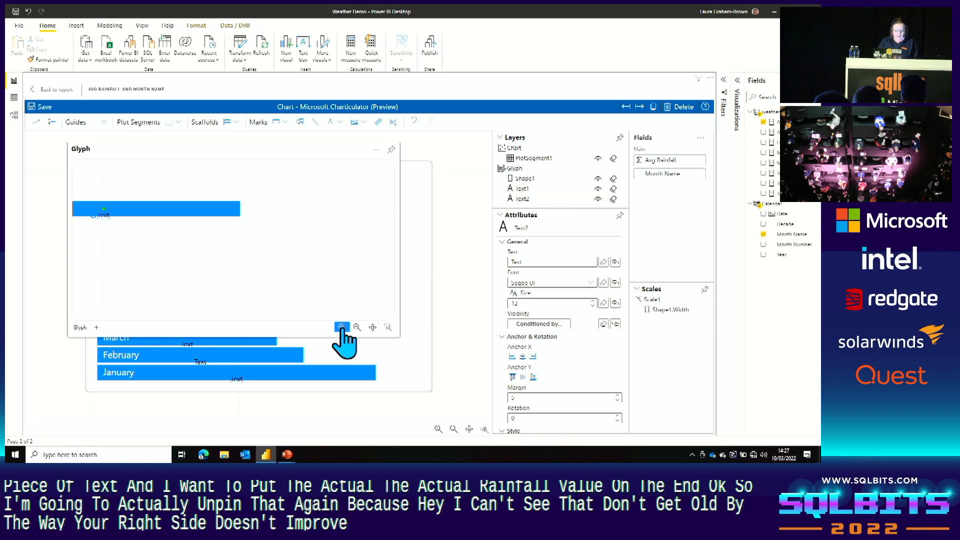
left_click_drag(105, 209, 240, 211)
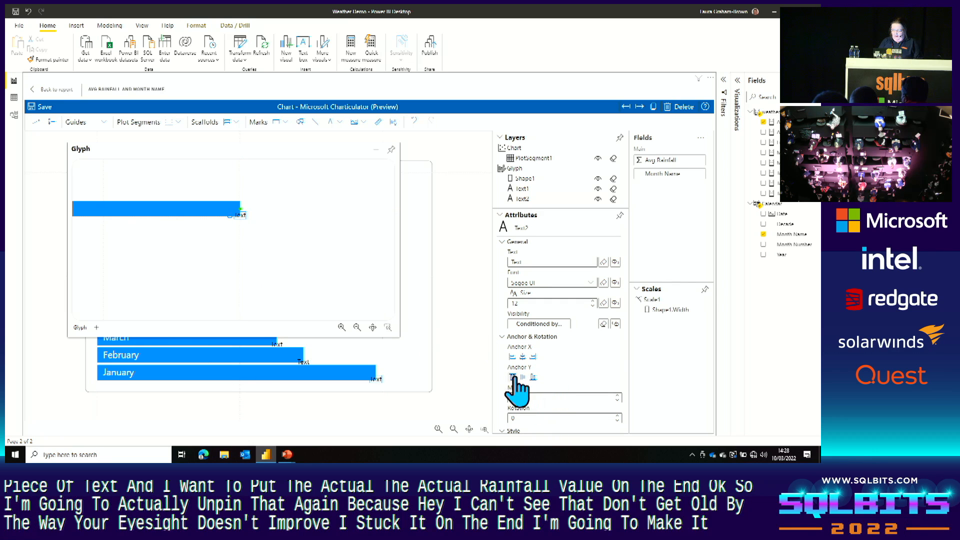
Align the second text mark inside the bar's right end, vertically centred, and set its font size to 16
left_click(533, 356)
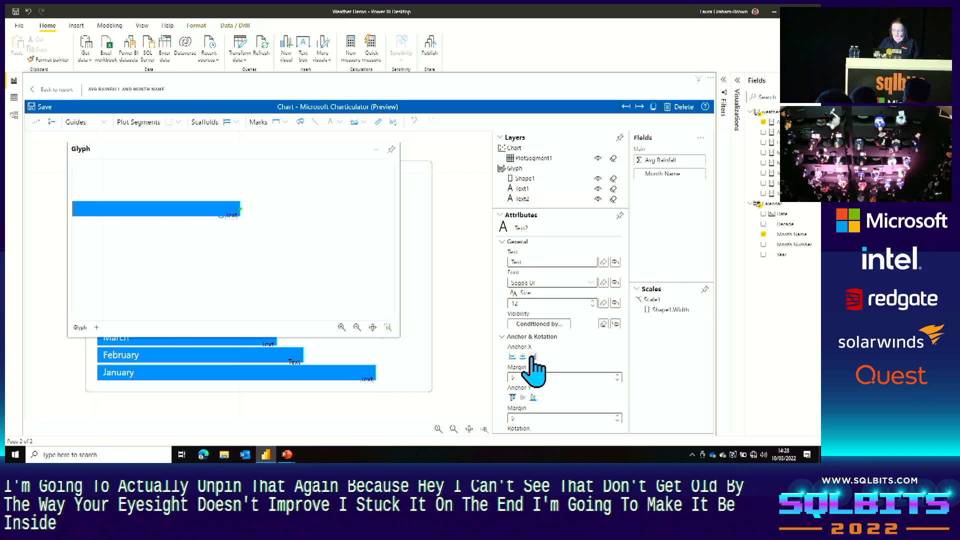
left_click(523, 398)
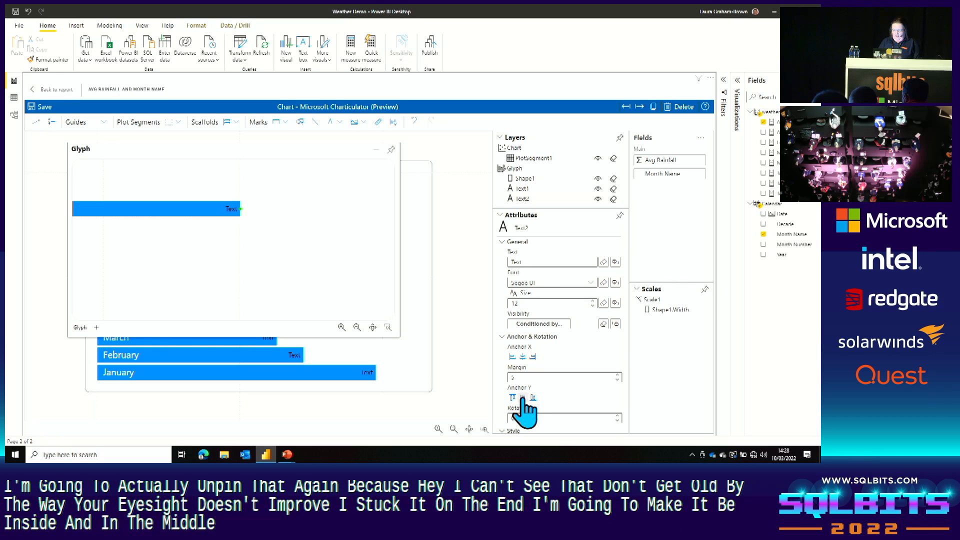
left_click(594, 301)
left_click(594, 301)
left_click(594, 301)
left_click(594, 301)
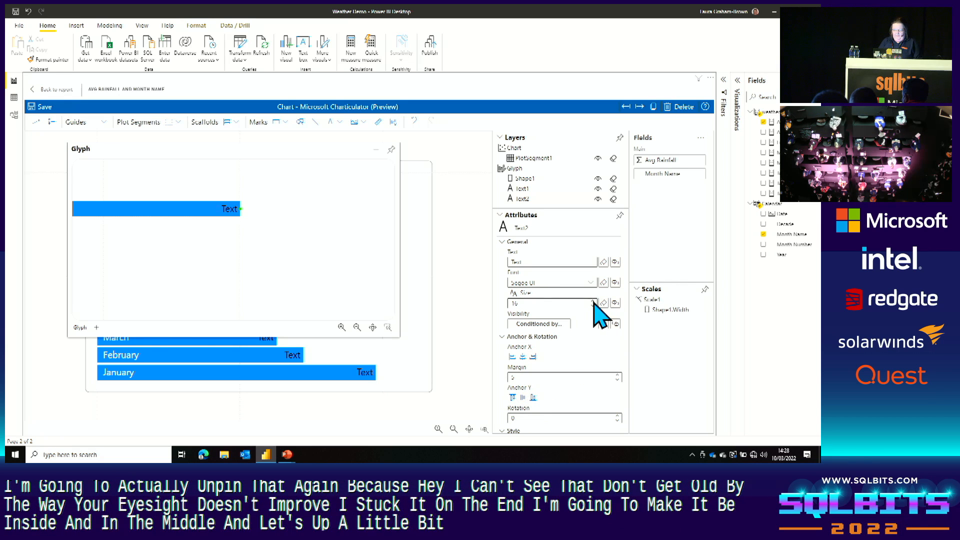
Set the second text mark's horizontal margin to 10 and colour it white
double_click(527, 375)
type("1")
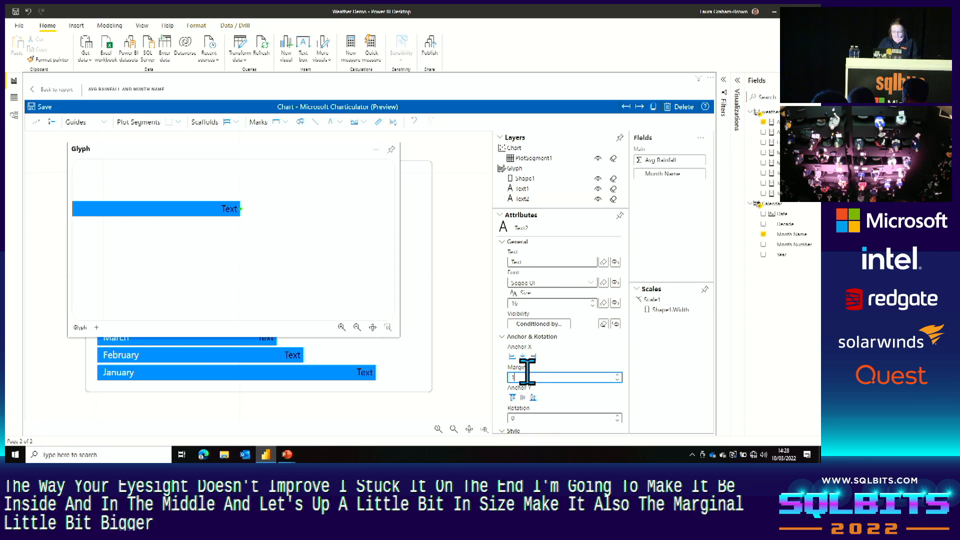
key("Tab")
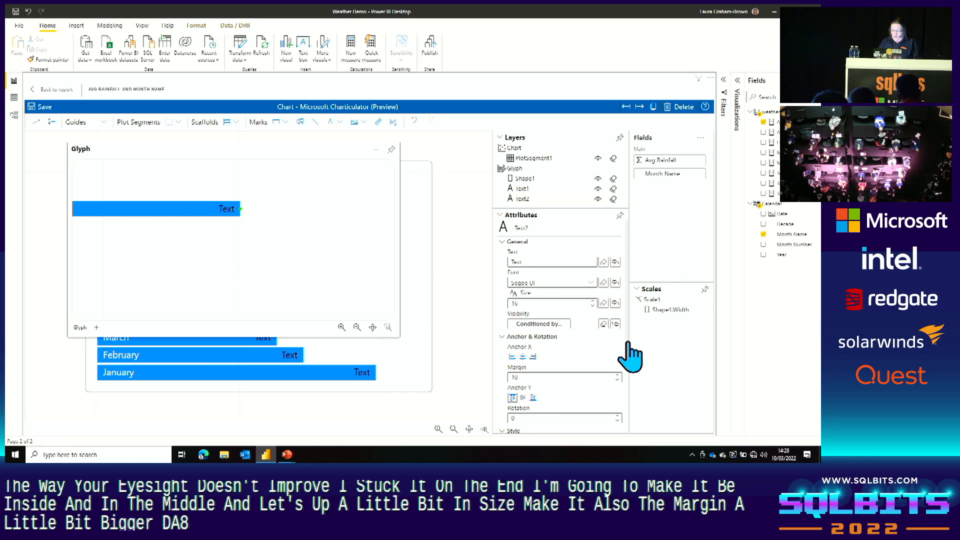
scroll(631, 400, "down", 3)
left_click(590, 345)
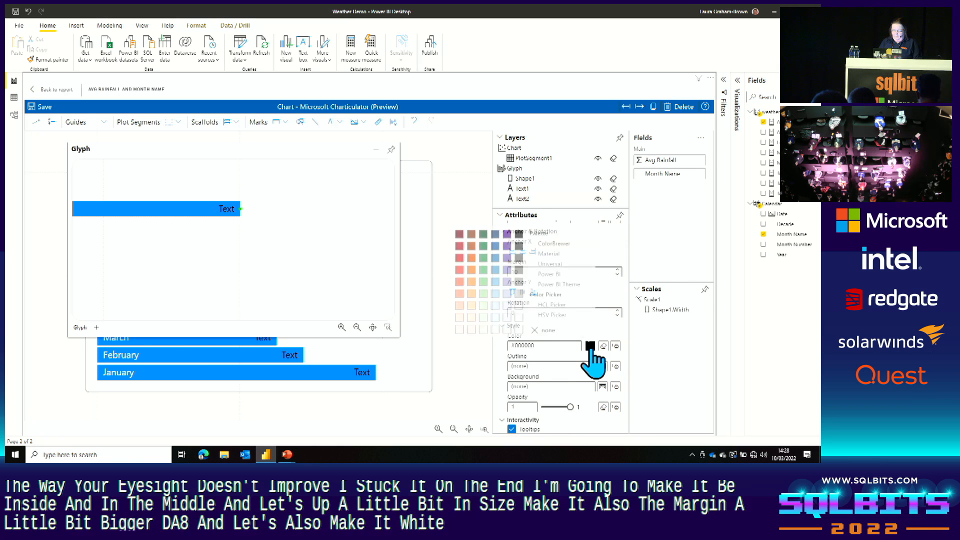
left_click(517, 328)
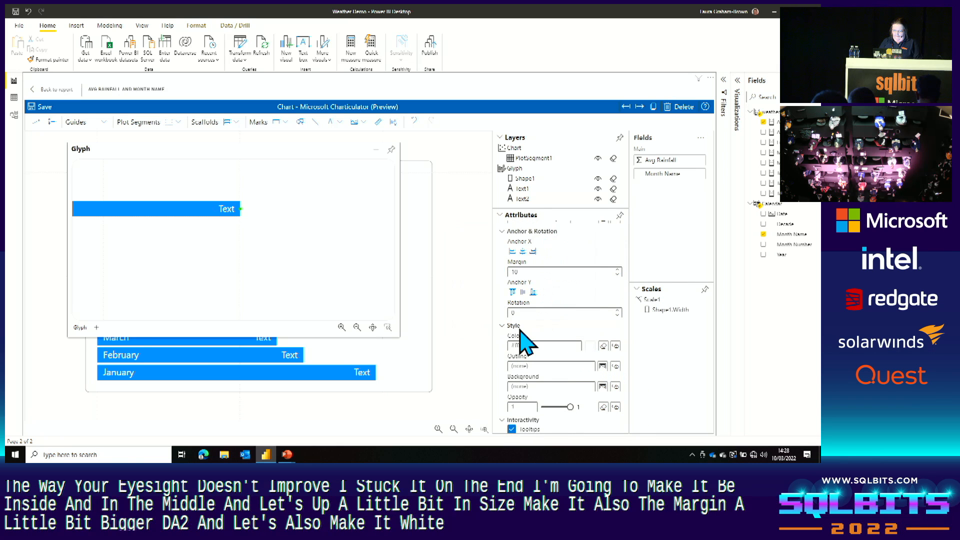
Bind the second text mark's content to the average of Avg Rainfall
scroll(631, 385, "up", 3)
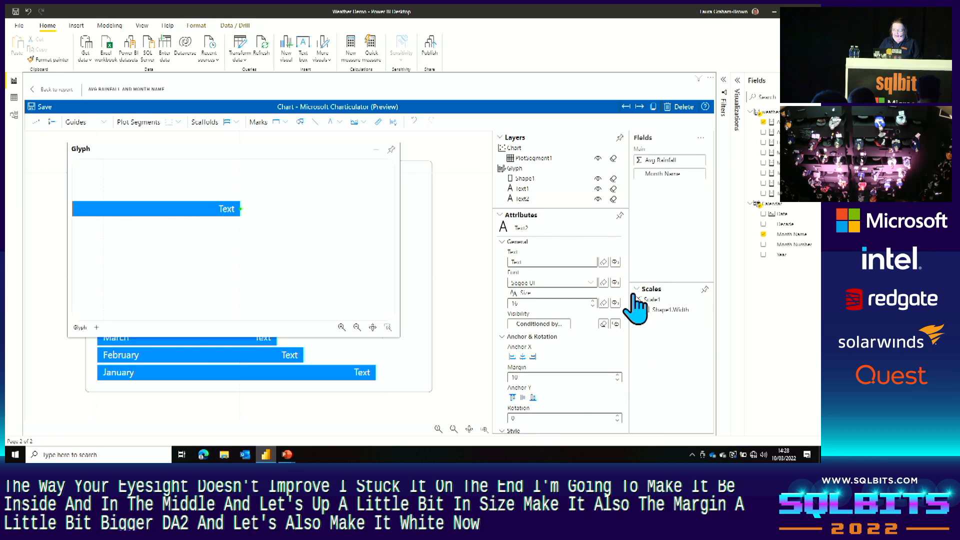
left_click(615, 262)
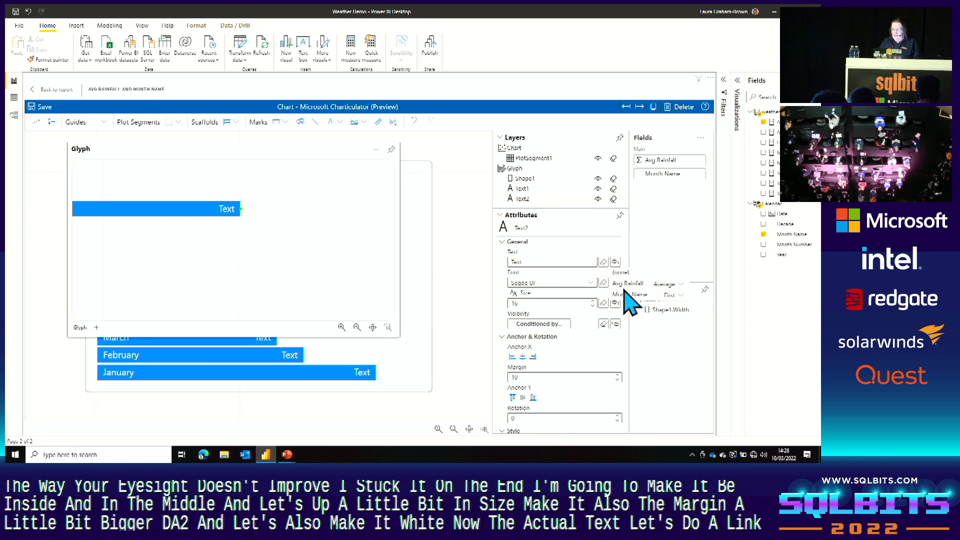
left_click(681, 286)
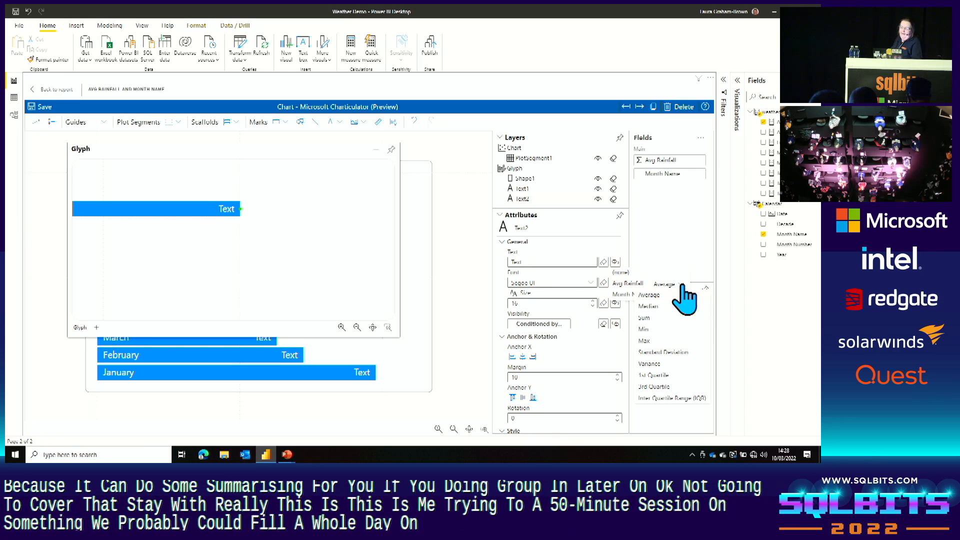
left_click(630, 284)
left_click(630, 284)
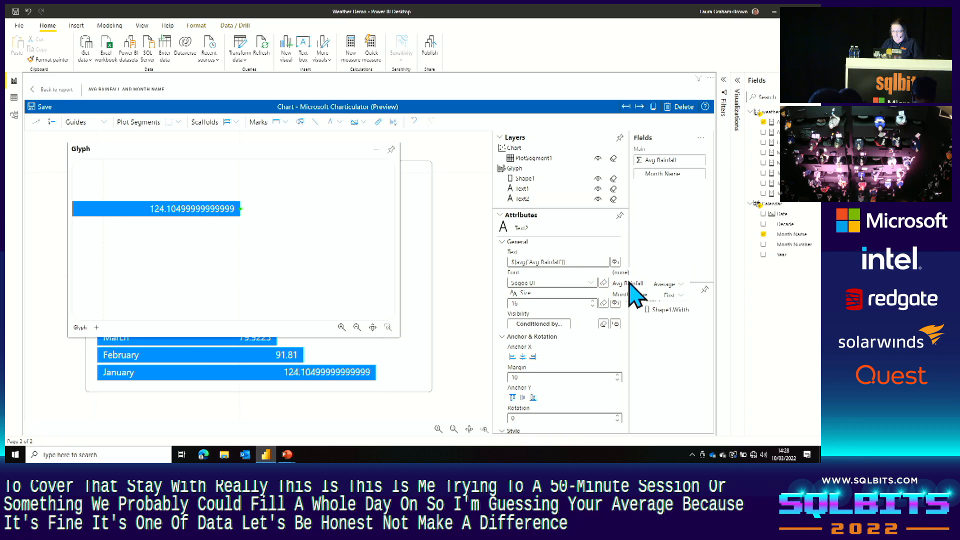
Clear the second text mark's content and rebind it to the average of Avg Rainfall
triple_click(596, 263)
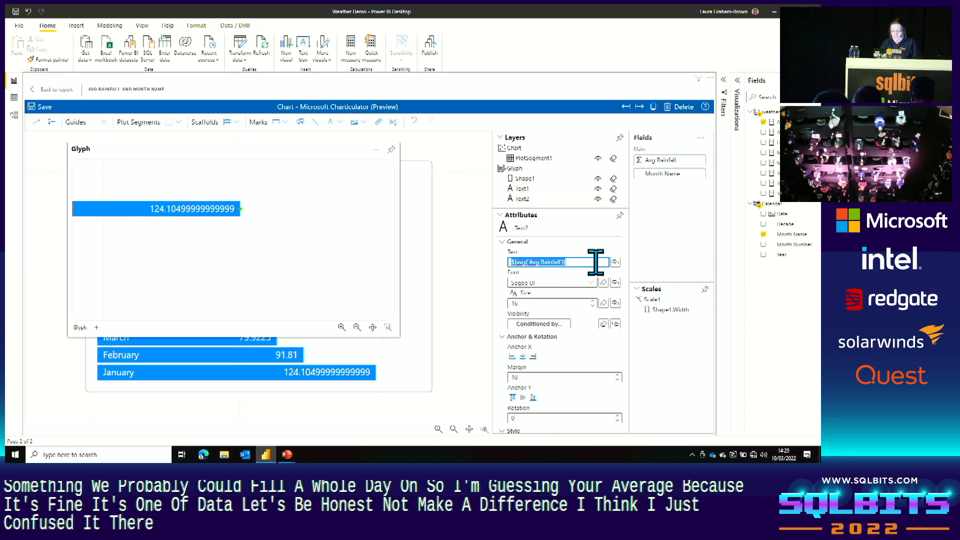
left_click(615, 262)
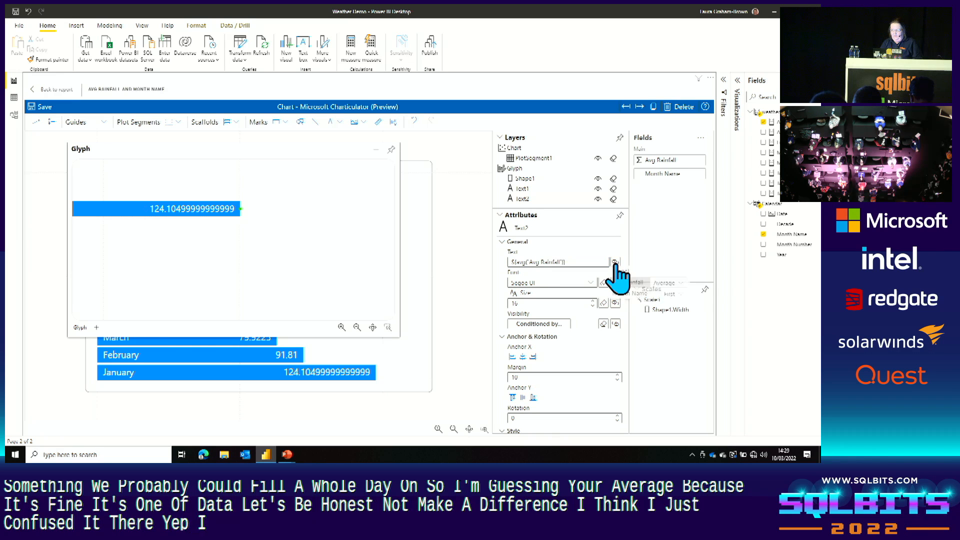
left_click(581, 255)
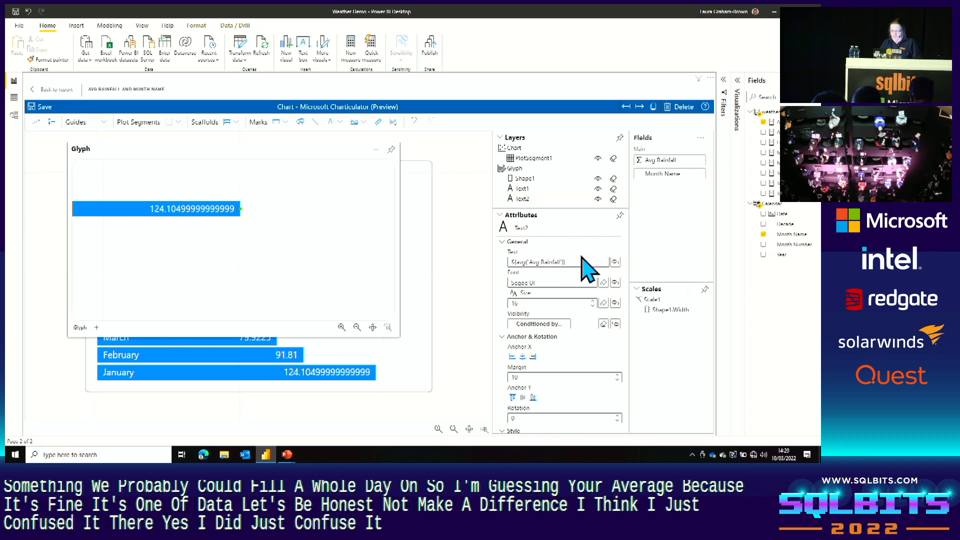
left_click_drag(575, 261, 473, 255)
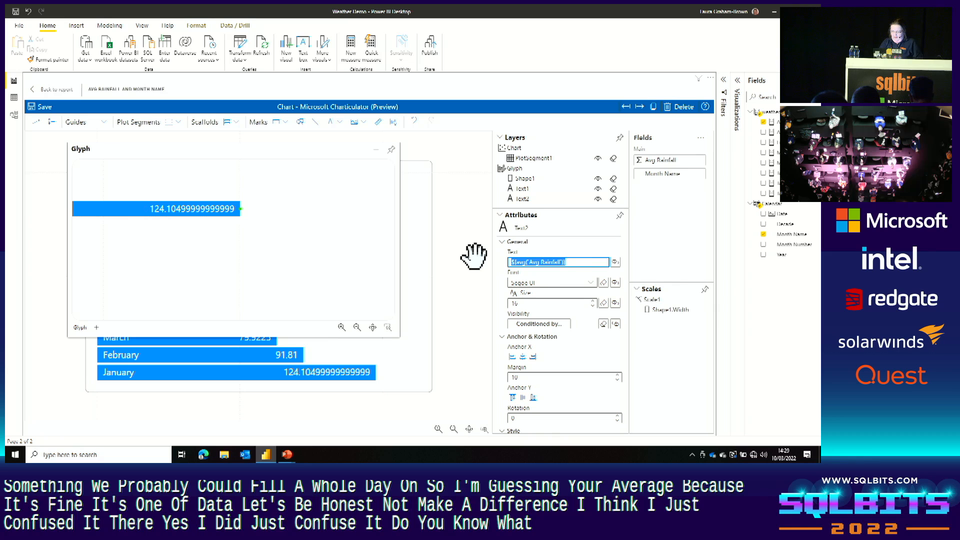
left_click(590, 340)
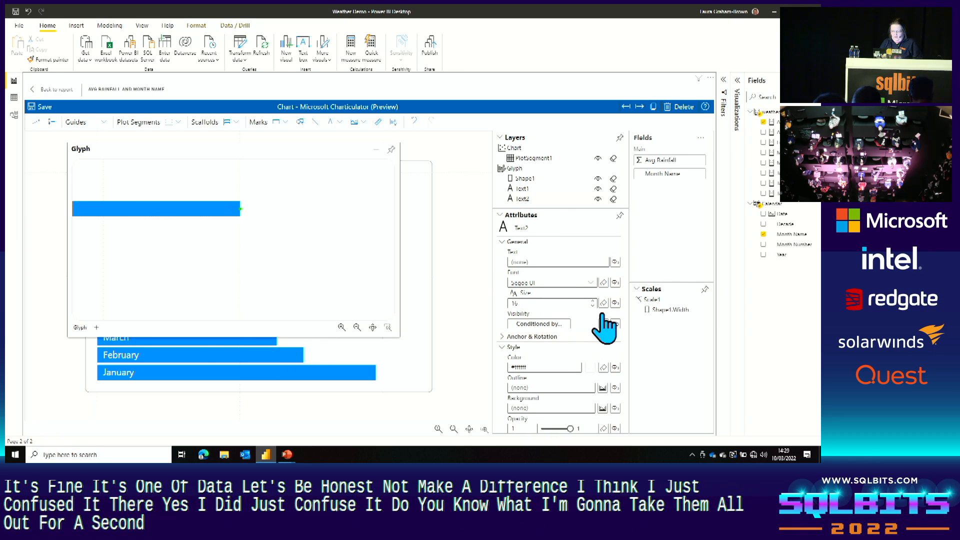
left_click(615, 262)
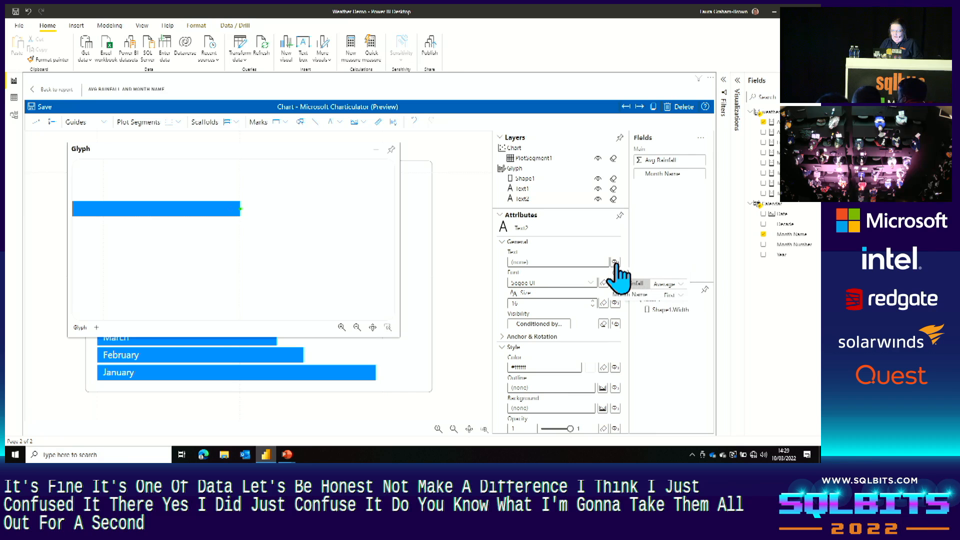
left_click(628, 284)
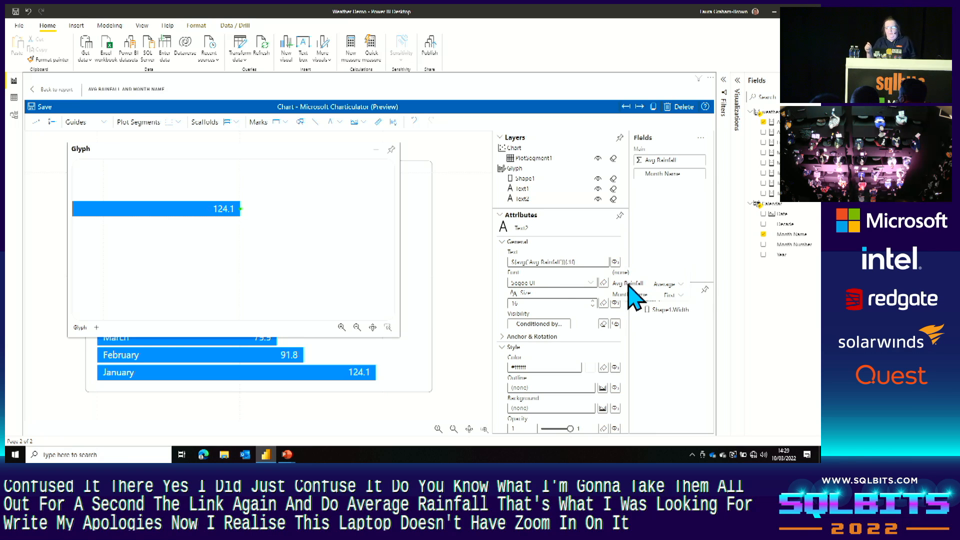
Change the number format in the second text mark's expression to {d} so the rainfall values have no decimal places
left_click_drag(631, 295, 581, 260)
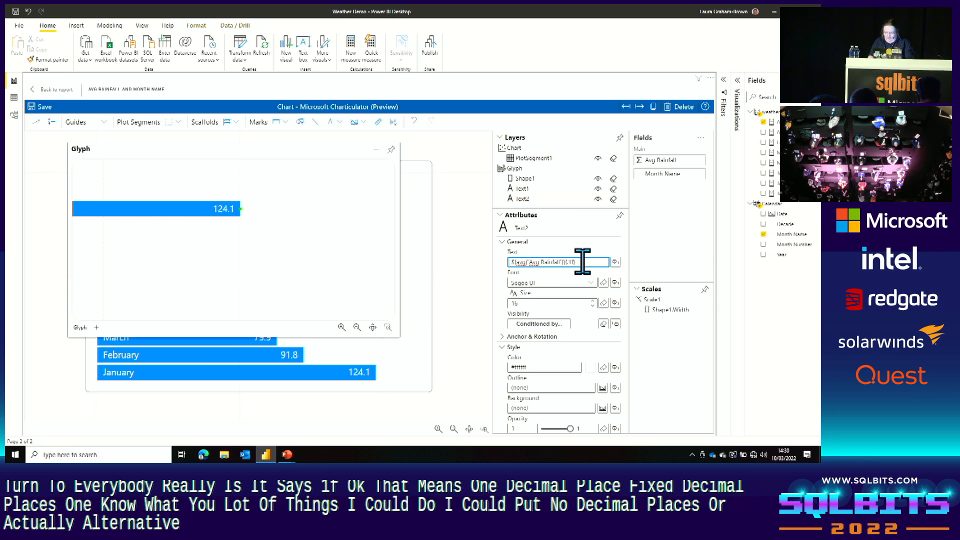
key("BackSpace")
key("BackSpace")
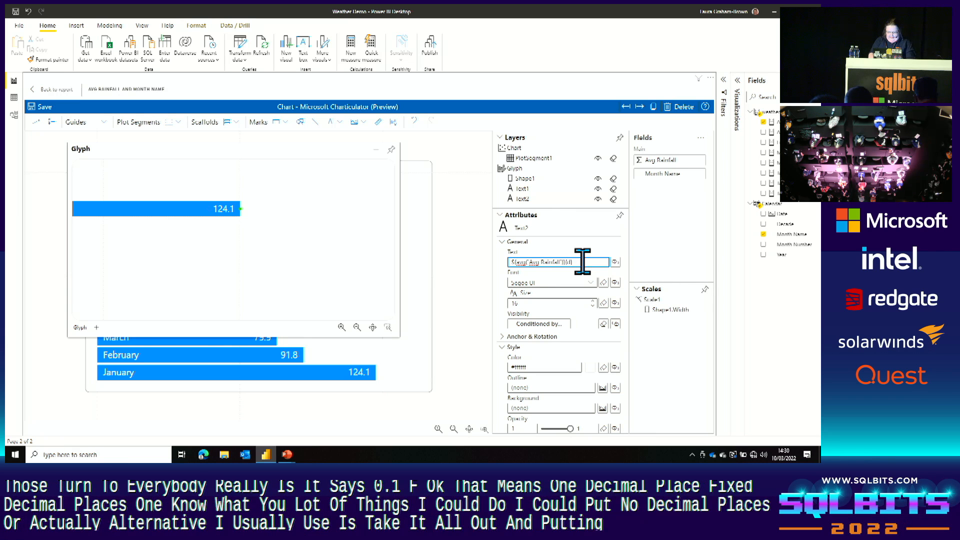
left_click(550, 305)
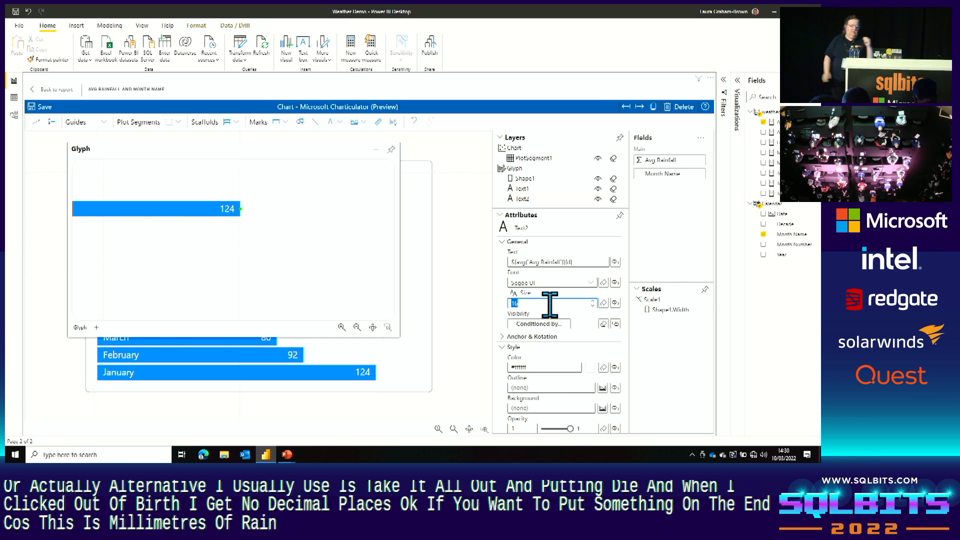
Append a space and the unit "mm" to the second text mark's rainfall expression
triple_click(582, 262)
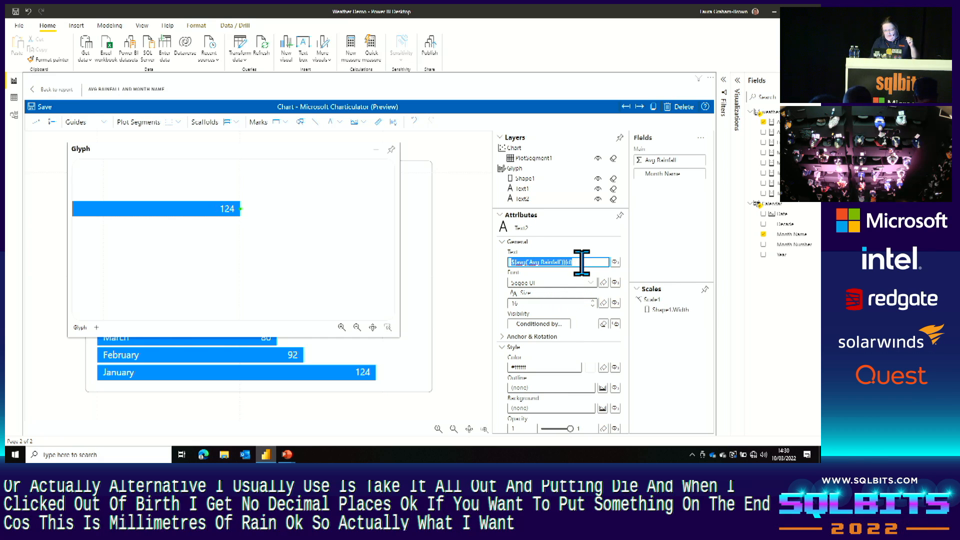
left_click(582, 262)
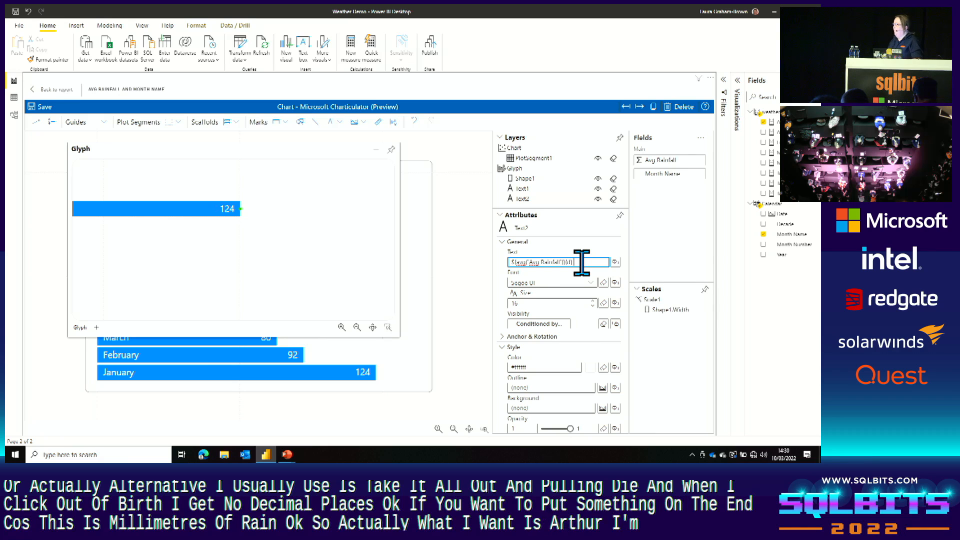
type("m")
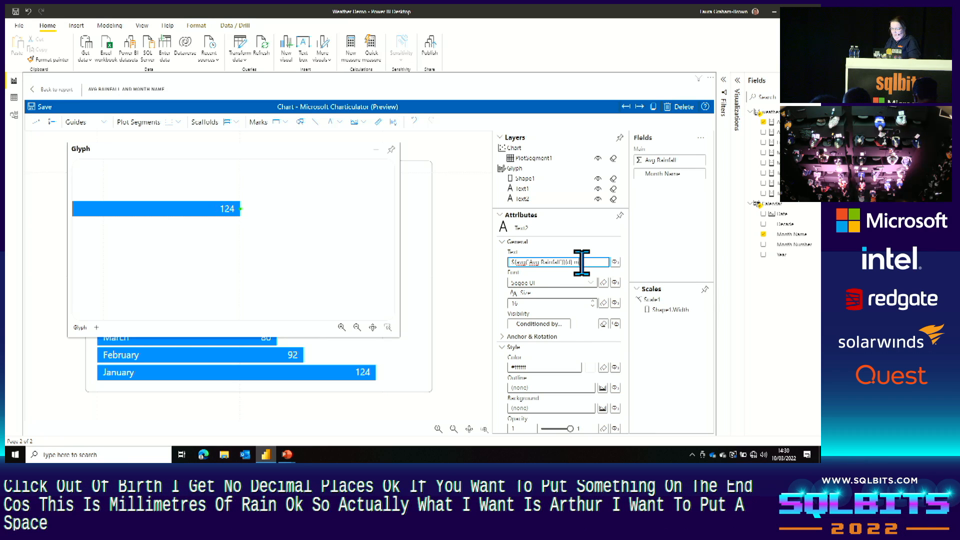
type("m")
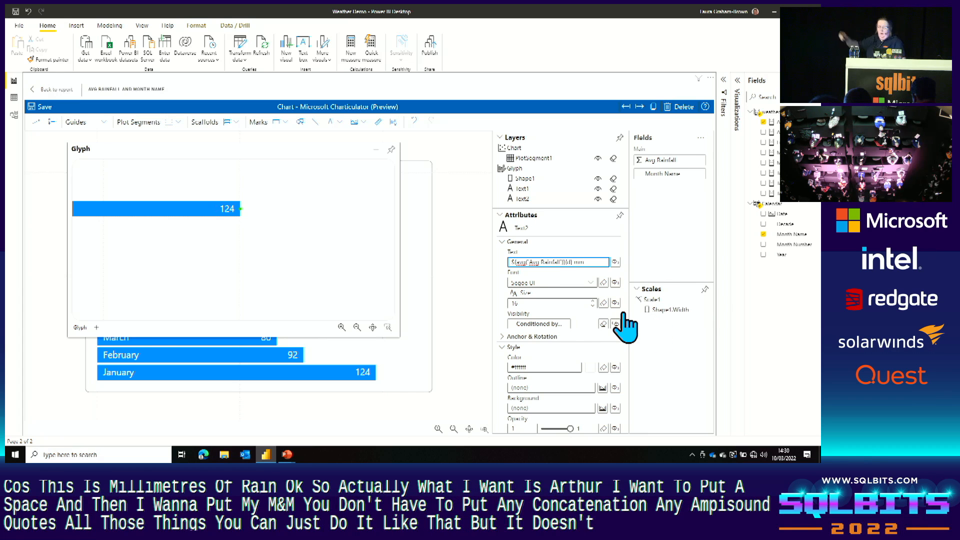
double_click(569, 302)
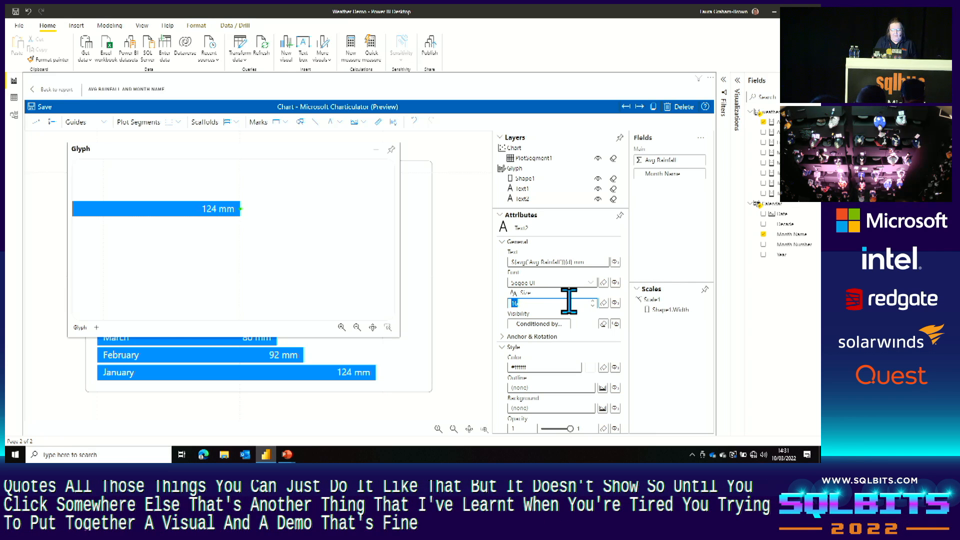
Dock the Glyph pane again and return to the report, saving the changes made to the chart
left_click(391, 150)
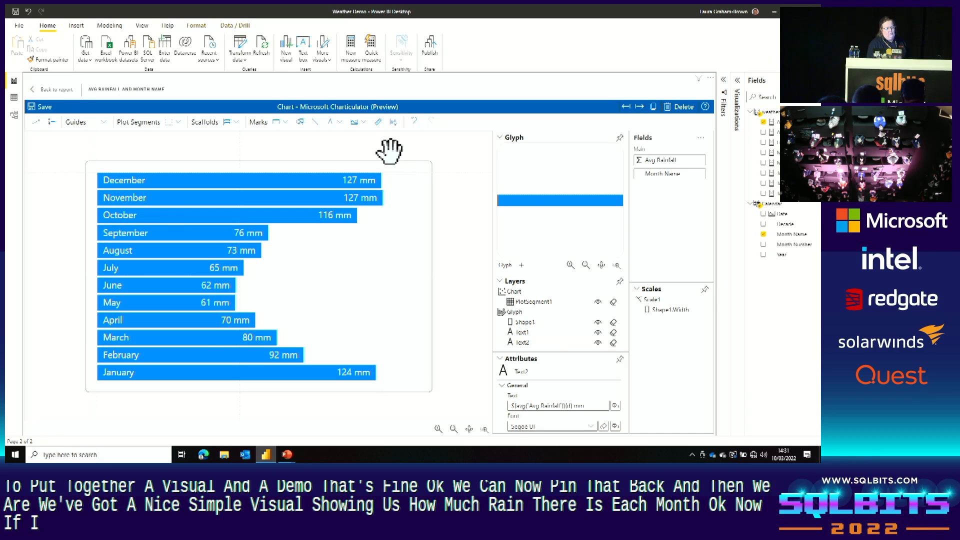
left_click(47, 90)
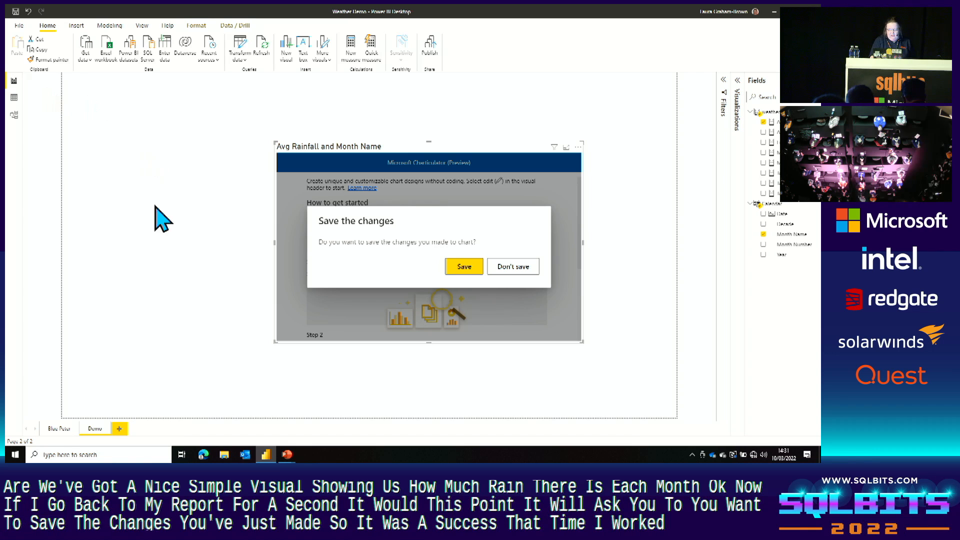
left_click(465, 267)
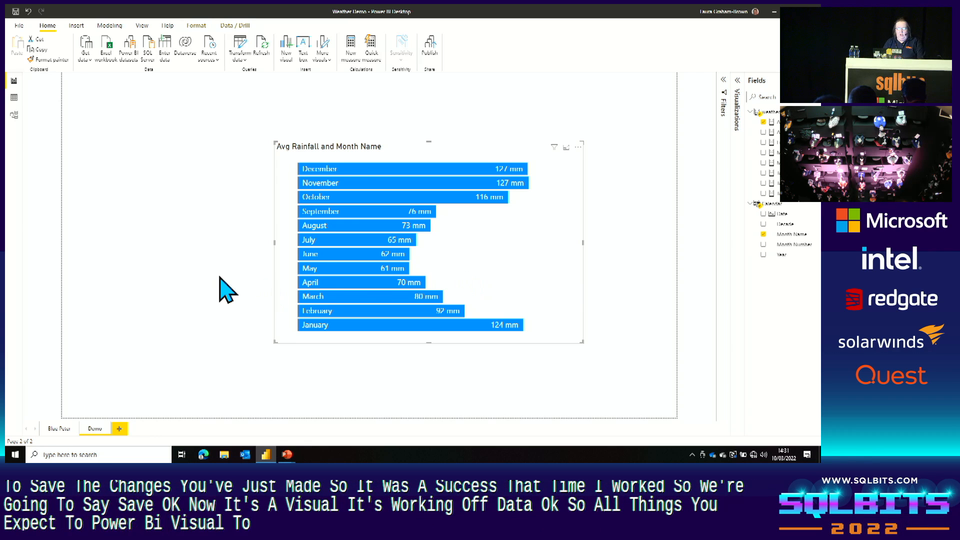
left_click(198, 298)
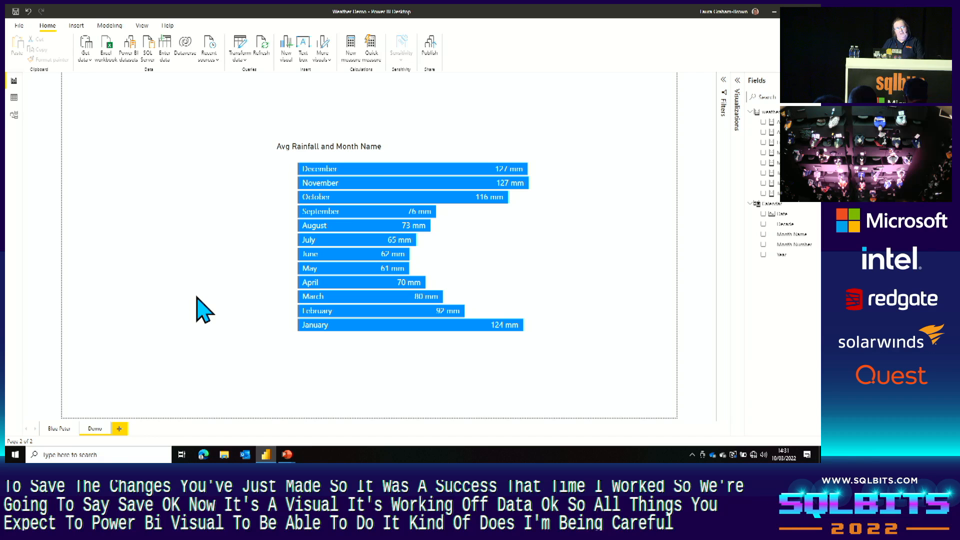
Add a slicer to the report page and place it beside the rainfall chart's upper-left corner
left_click(738, 97)
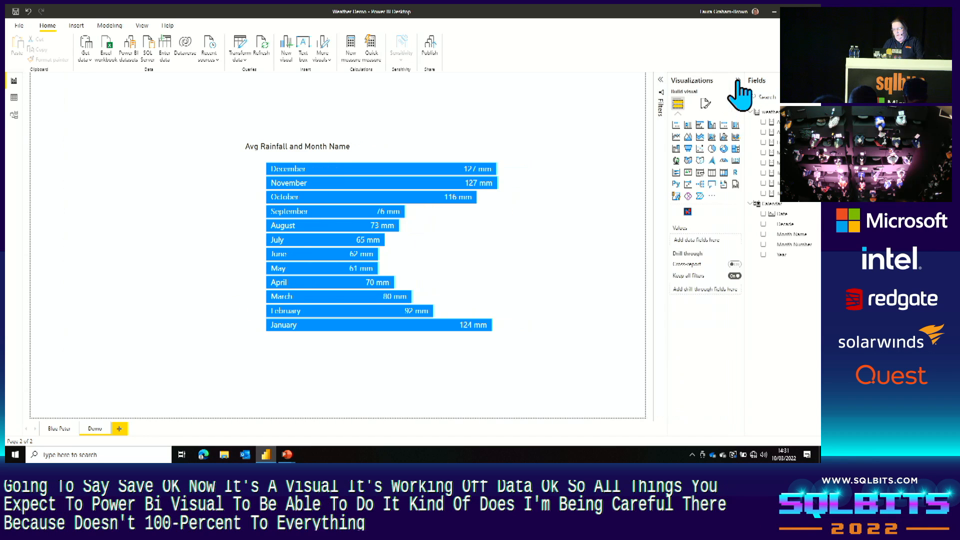
right_click(705, 183)
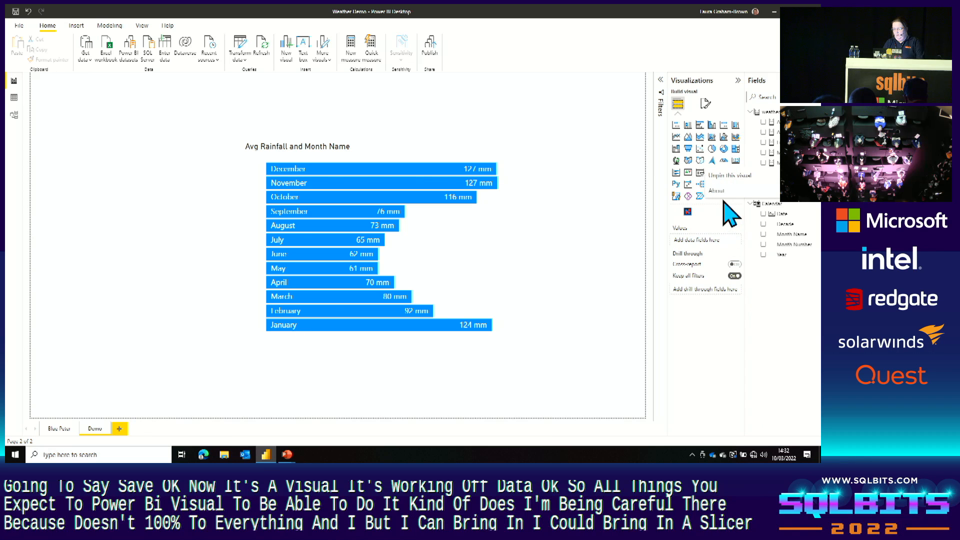
left_click(638, 253)
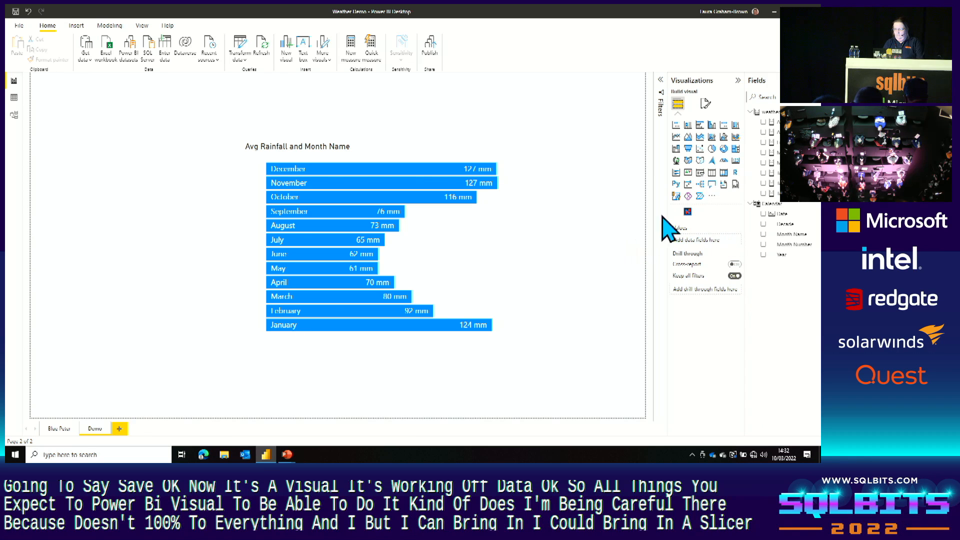
left_click(700, 173)
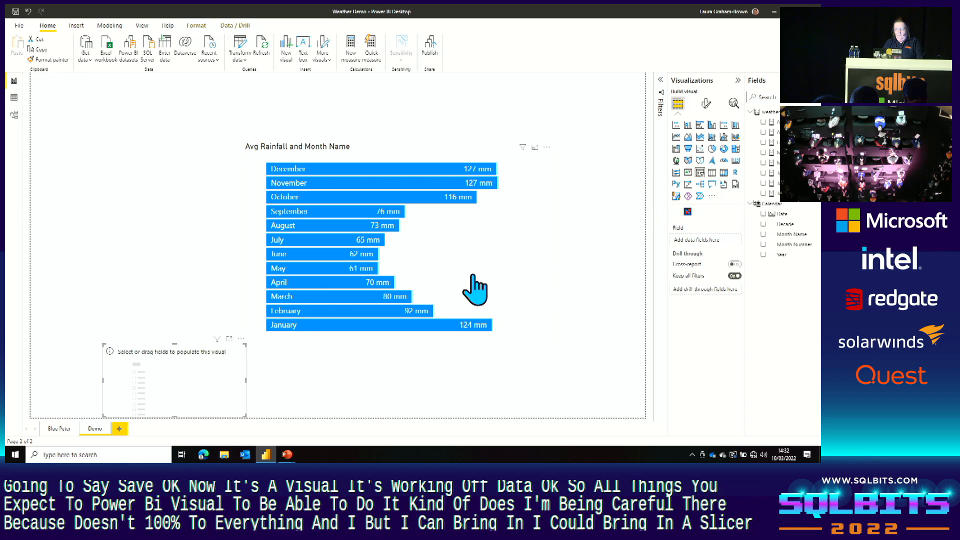
left_click_drag(236, 383, 203, 165)
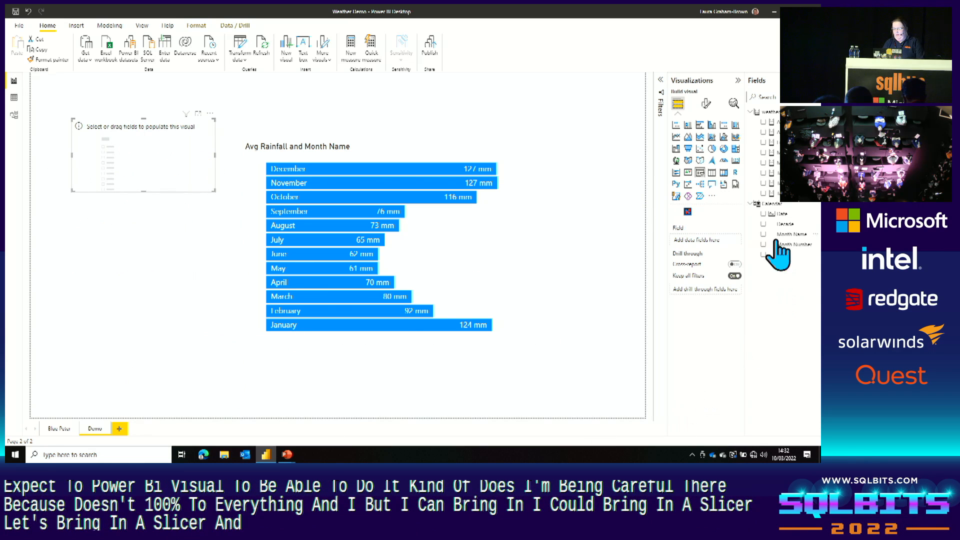
Fill the slicer with the Decade field from the Calendar table
right_click(765, 224)
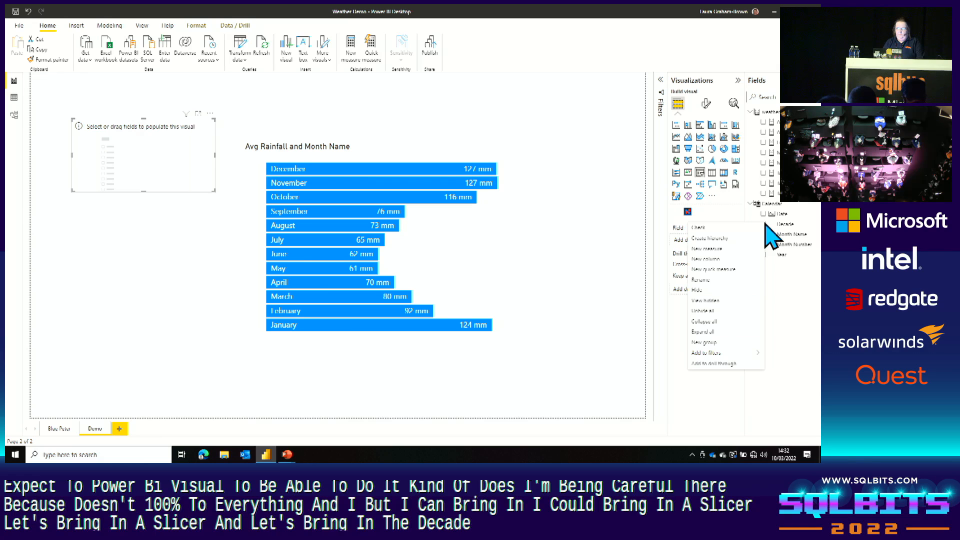
left_click(782, 317)
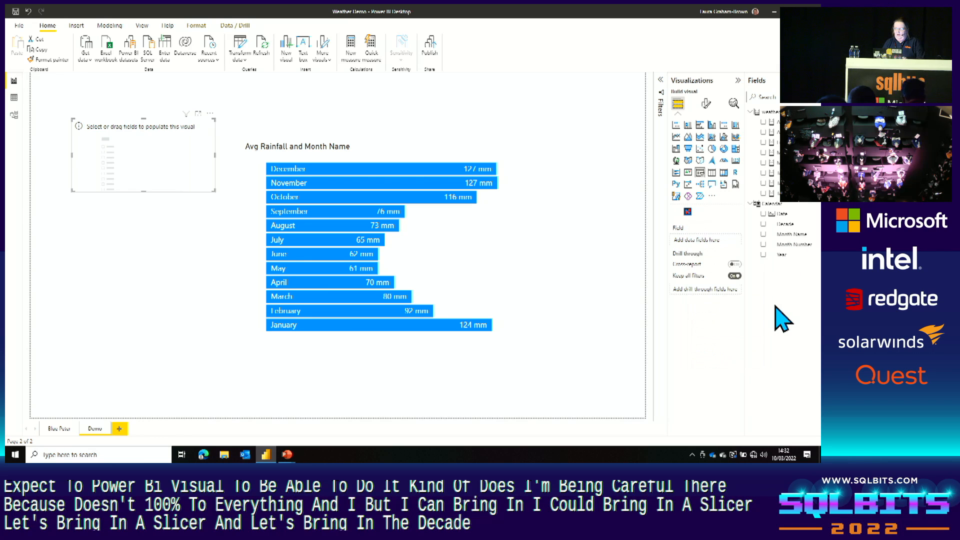
left_click(763, 224)
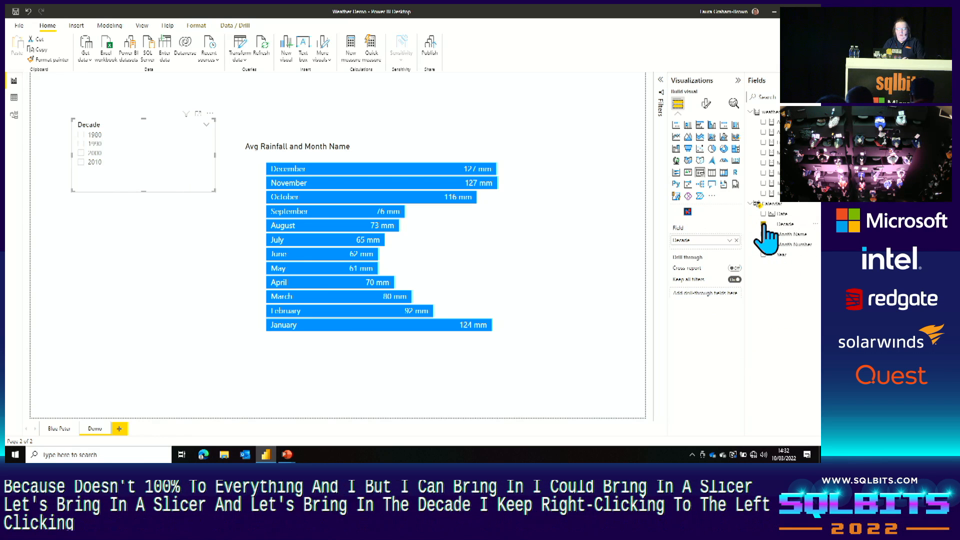
Test the Decade slicer on the rainfall chart with 2010, 2000, 1990 and 1980 in turn, and clear the selection
left_click(81, 162)
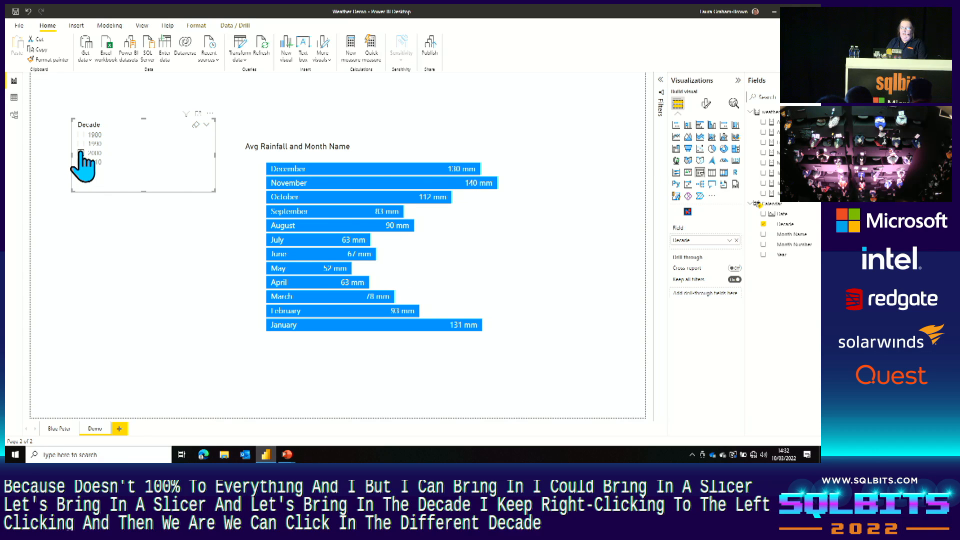
left_click(80, 152)
left_click(81, 145)
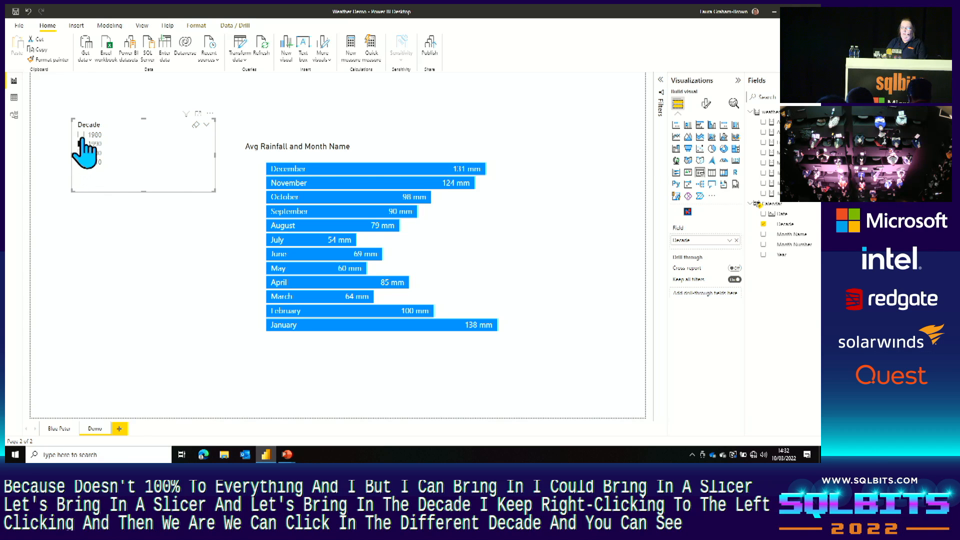
left_click(81, 135)
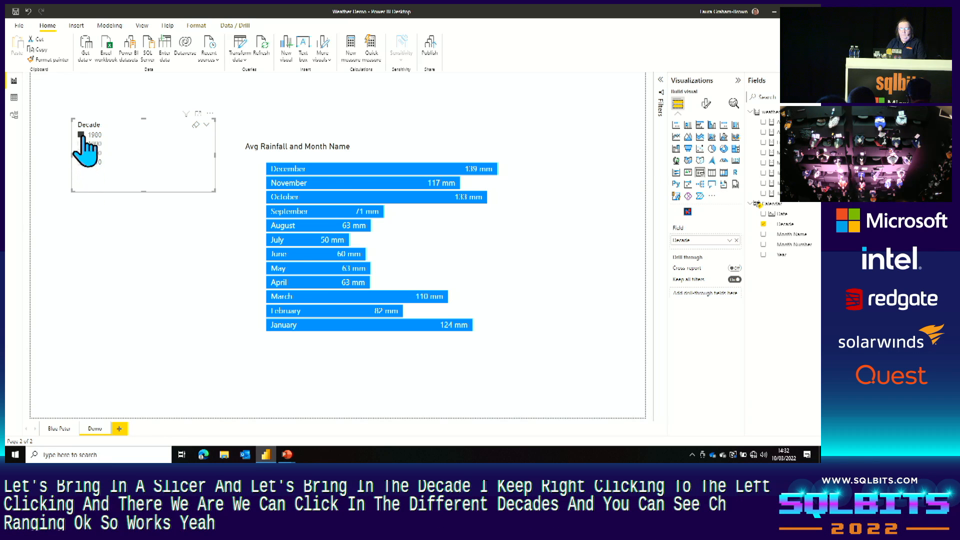
left_click(81, 135)
left_click(108, 299)
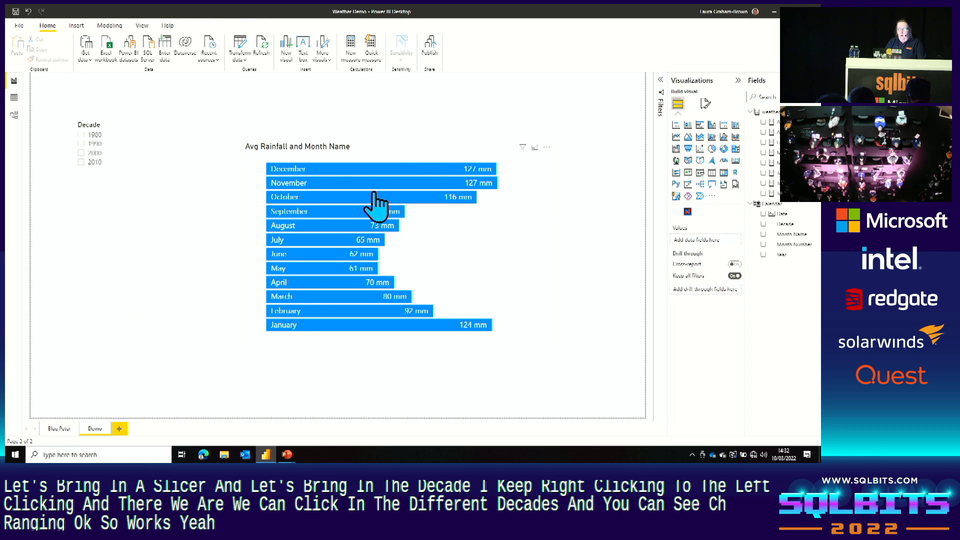
Move the rainfall chart beneath the Decade slicer and make it slightly narrower
left_click_drag(420, 150, 253, 205)
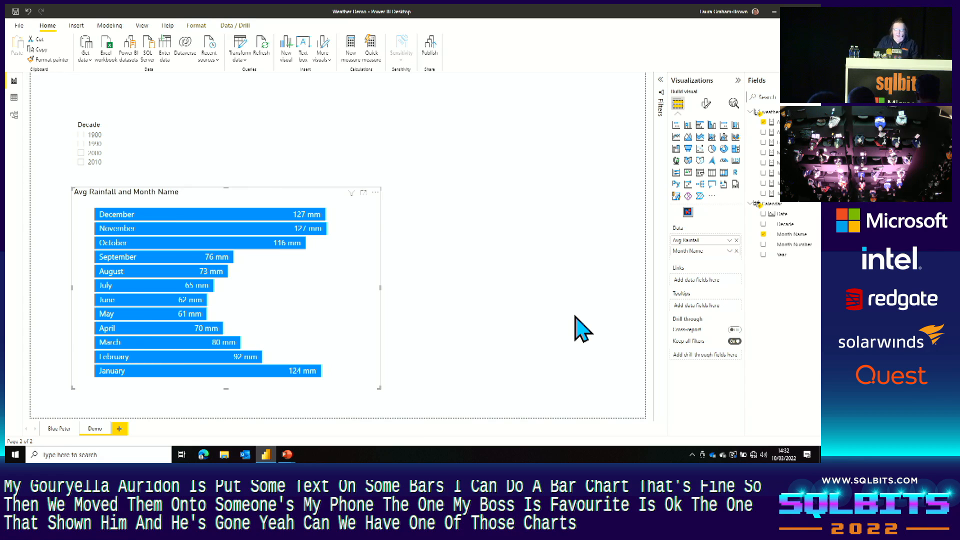
left_click_drag(379, 389, 349, 403)
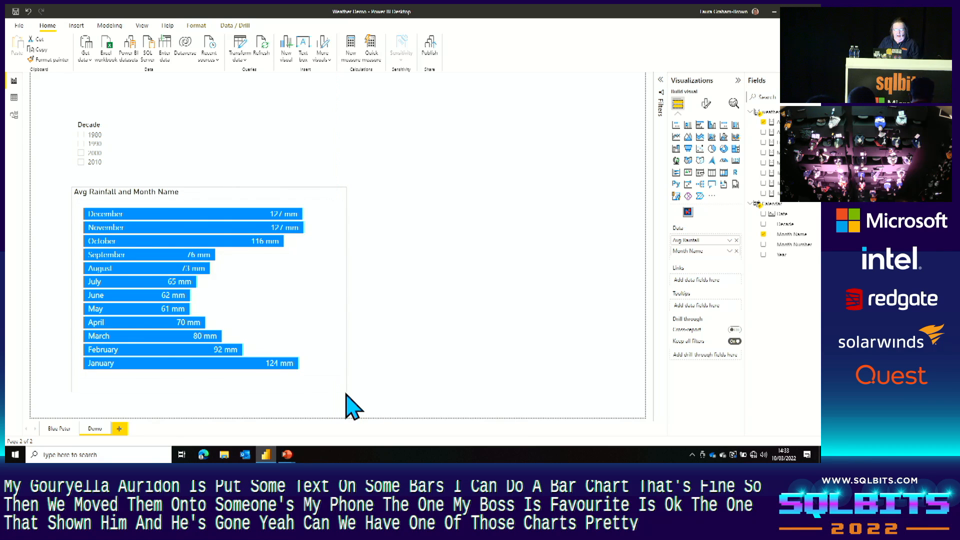
left_click(420, 388)
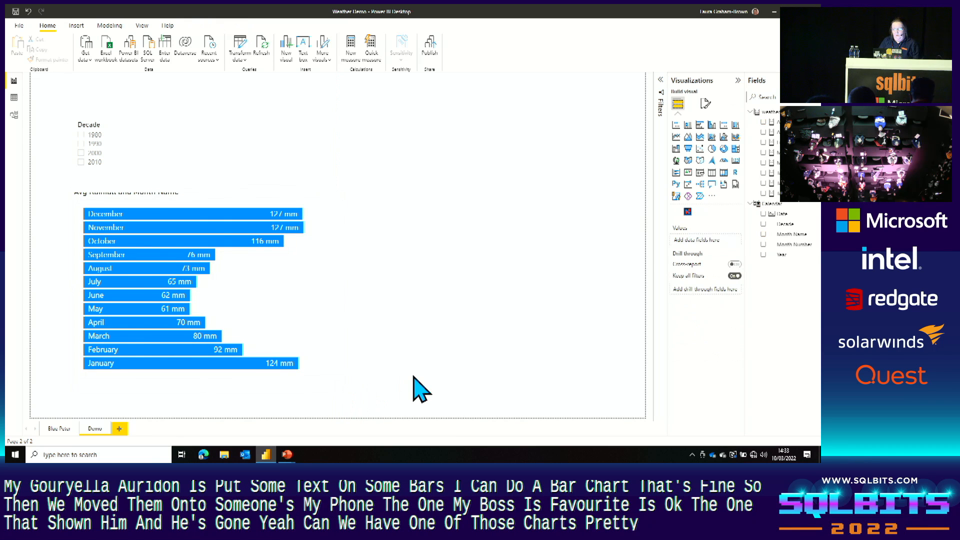
Add a second Charticulator visual to the report page, enlarge it and place it beside the rainfall bar chart
left_click(688, 212)
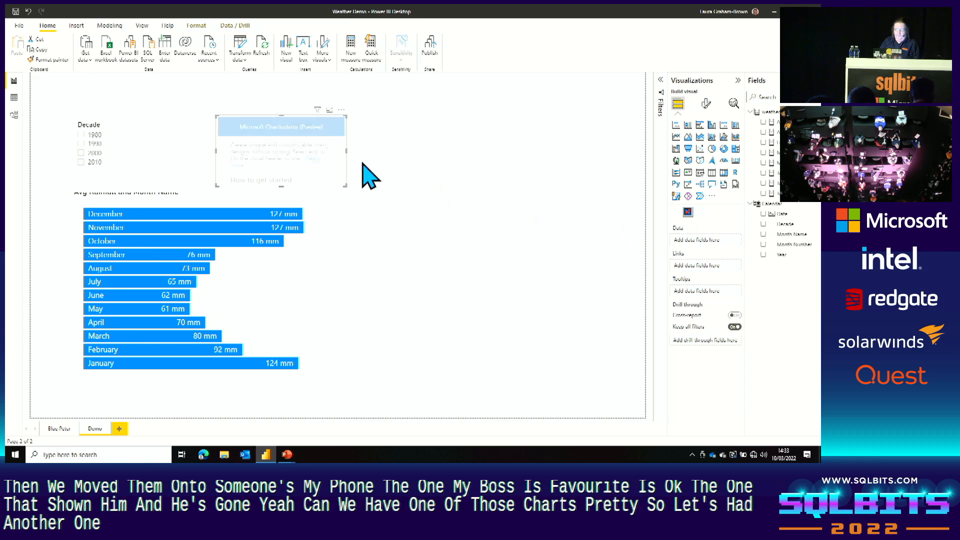
left_click_drag(291, 121, 444, 203)
left_click_drag(495, 267, 634, 349)
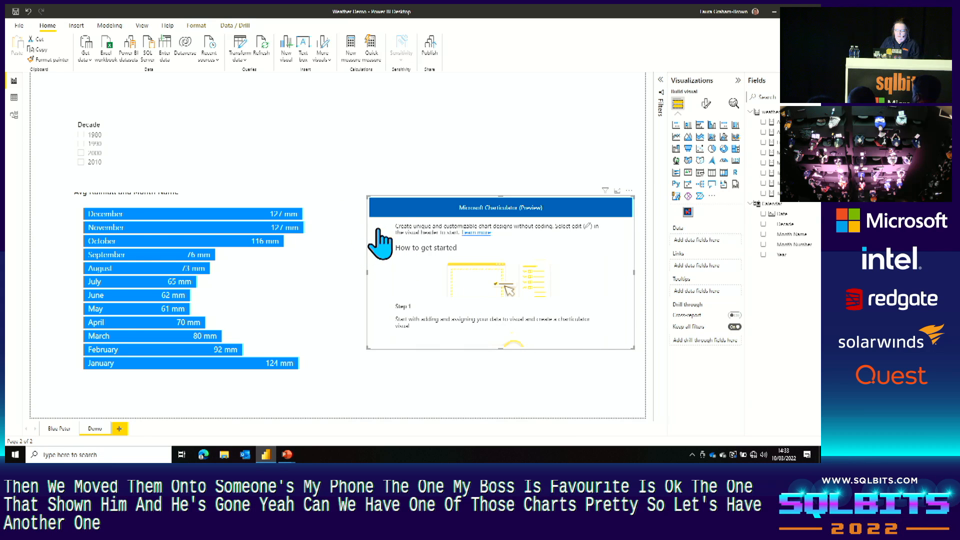
left_click_drag(399, 208, 377, 207)
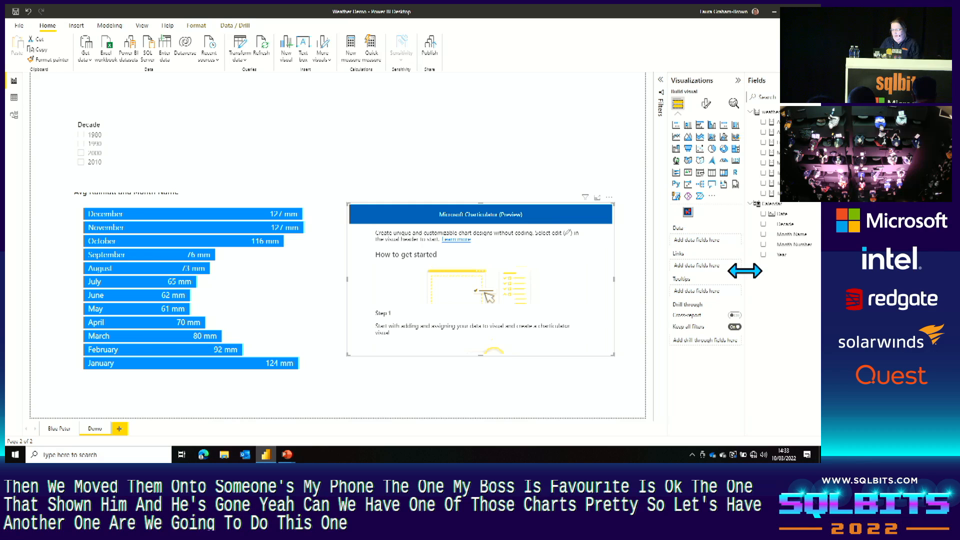
Fill the new visual's Data with the Decade, Month Name and Maximum Temp fields
left_click(763, 223)
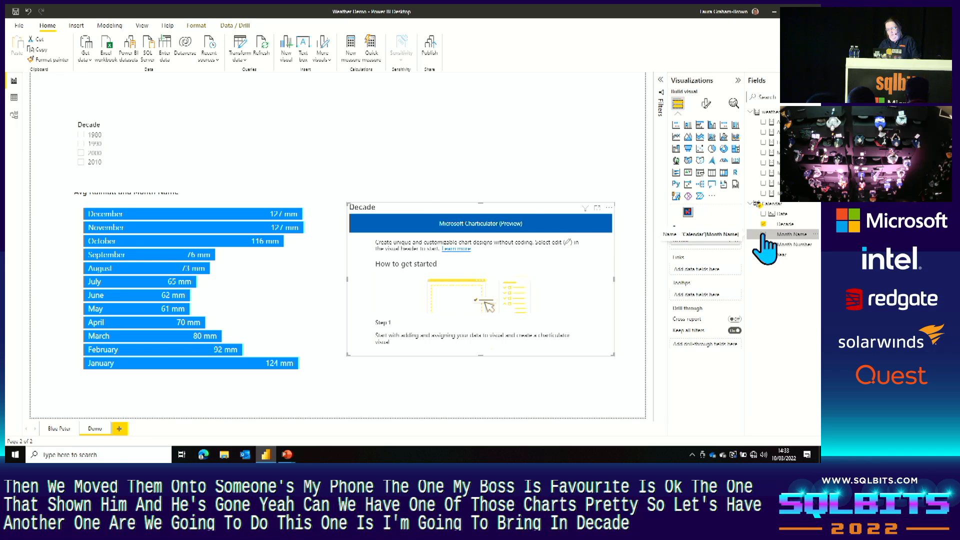
left_click(763, 234)
left_click_drag(715, 269, 714, 243)
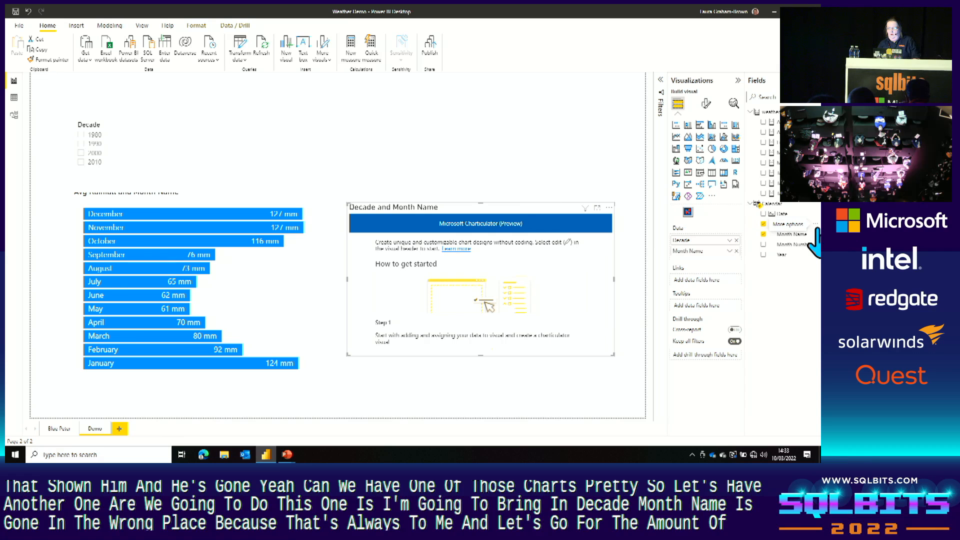
left_click(764, 152)
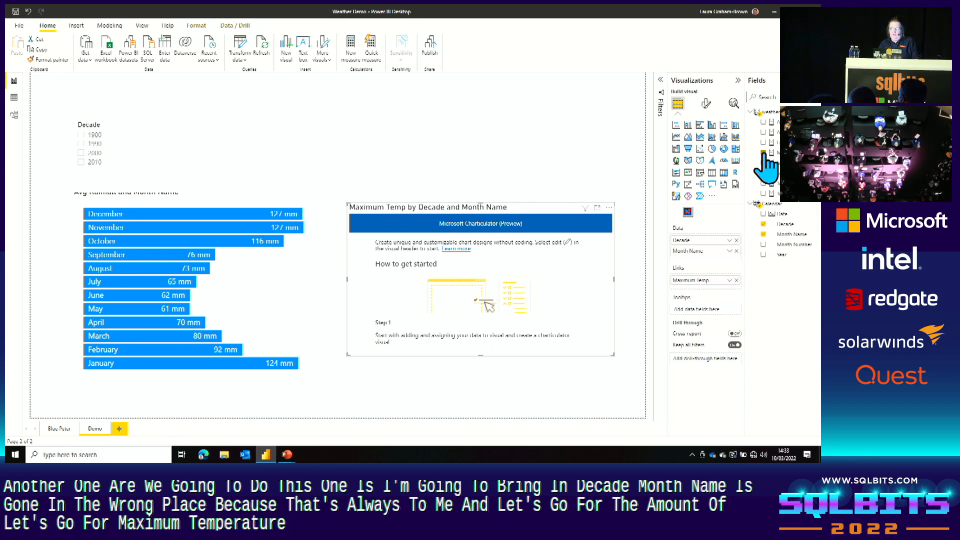
left_click_drag(700, 280, 706, 259)
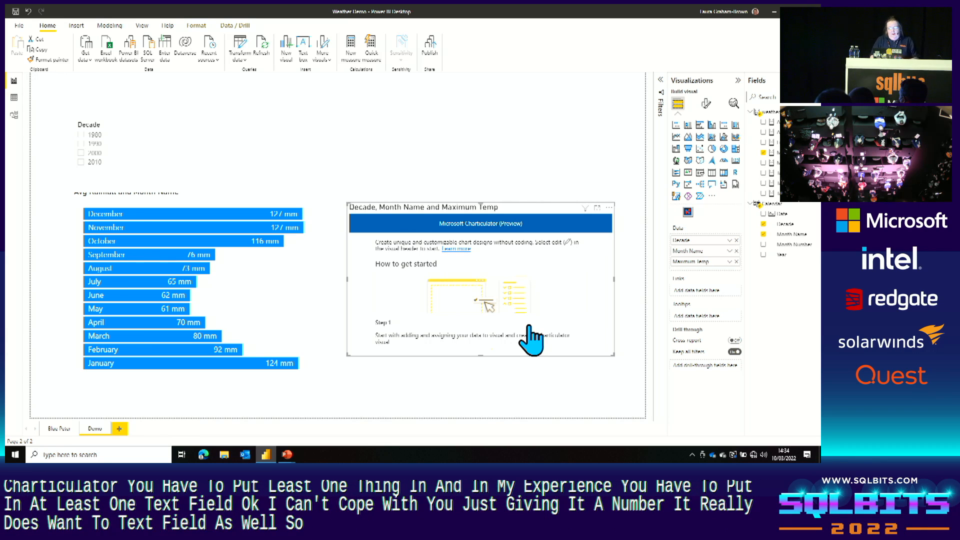
Open the new visual for editing, create a chart from scratch and add a rectangle mark filling its glyph
left_click(609, 207)
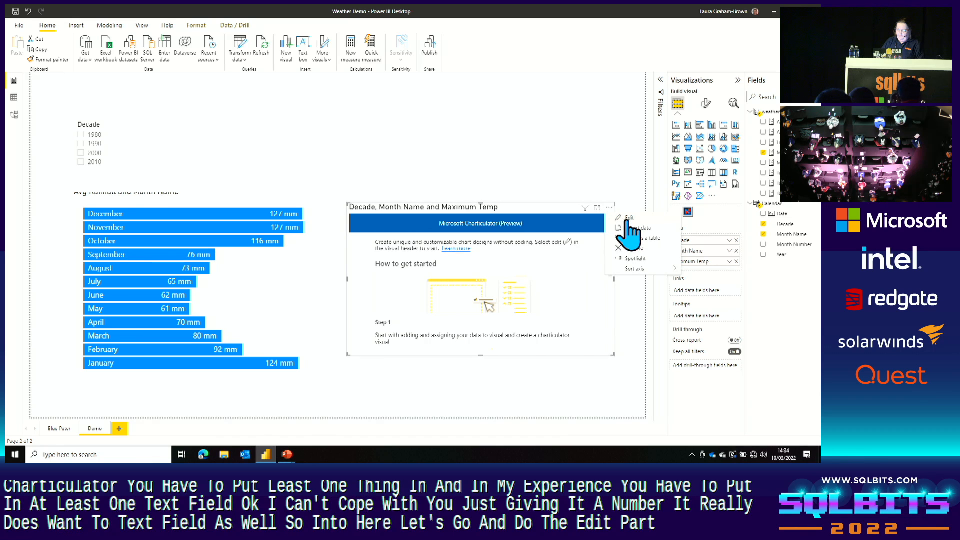
left_click(629, 218)
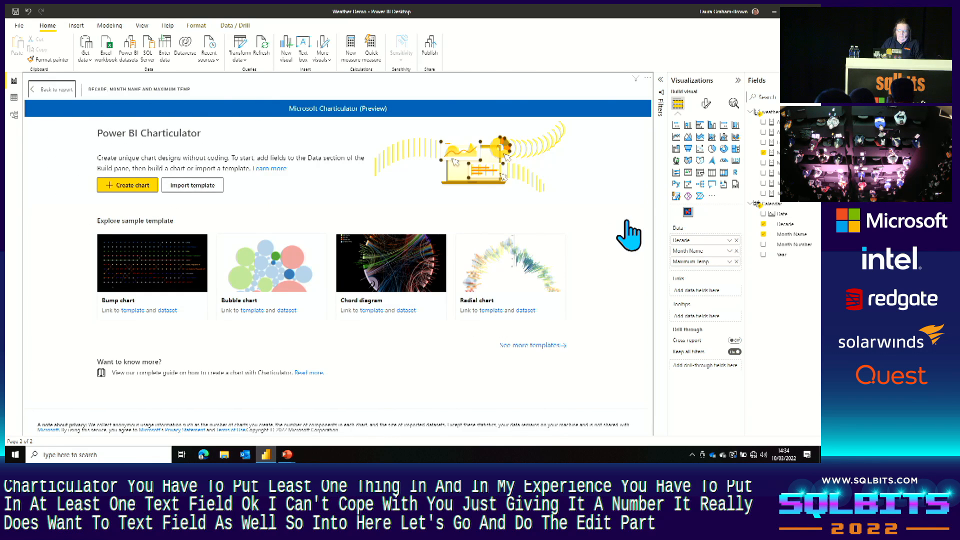
left_click(127, 186)
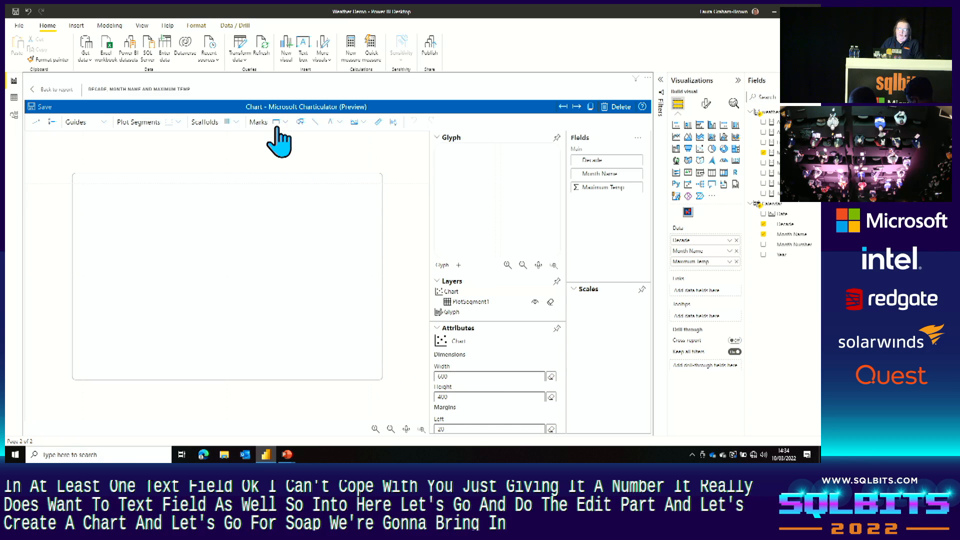
left_click_drag(276, 131, 483, 215)
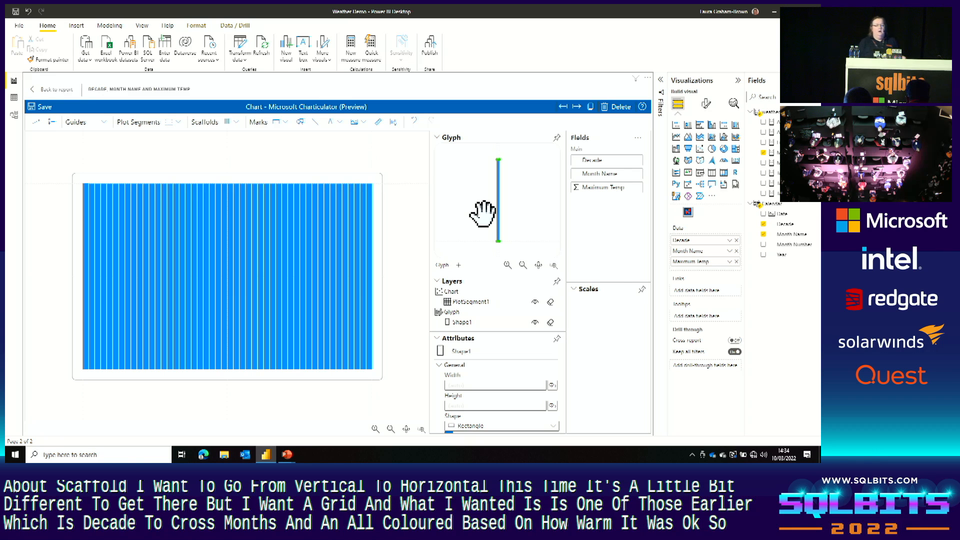
Change the plot segment's layout from Stack X to Grid
left_click(310, 271)
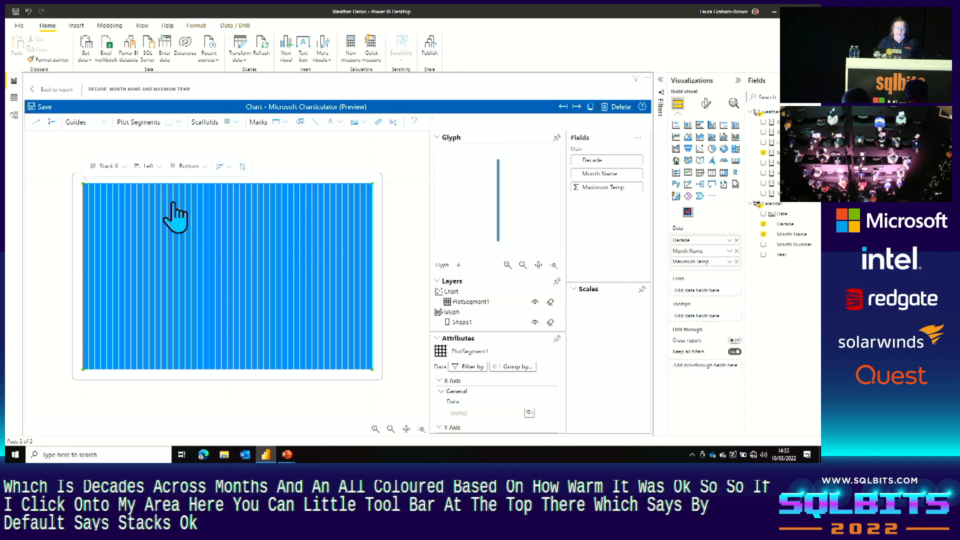
left_click(125, 168)
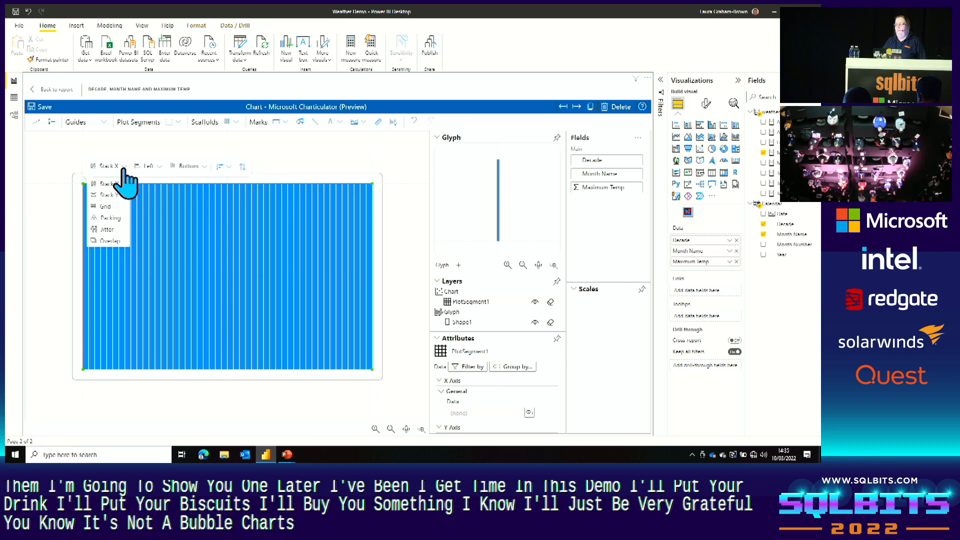
left_click(106, 206)
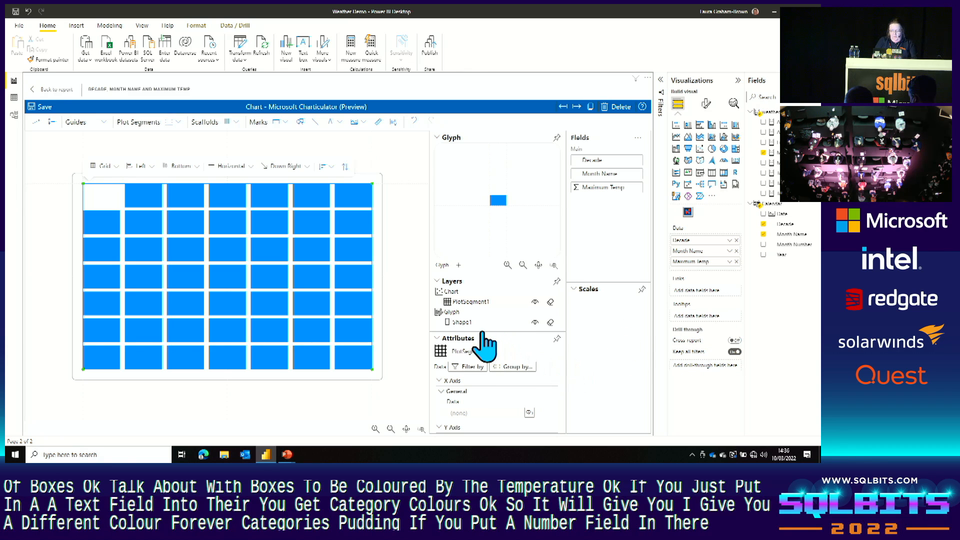
Bind the rectangle shape's fill to the average of Maximum Temp
left_click(465, 325)
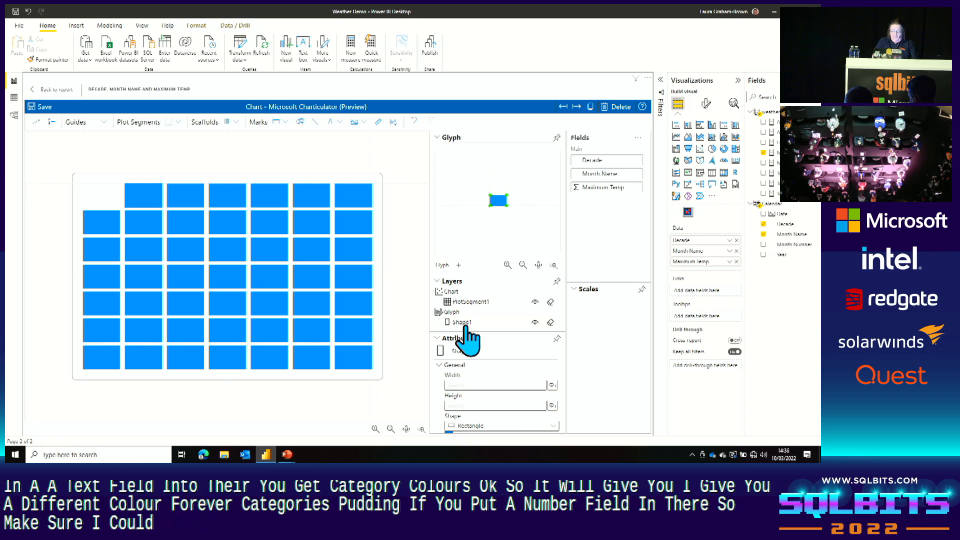
left_click(438, 139)
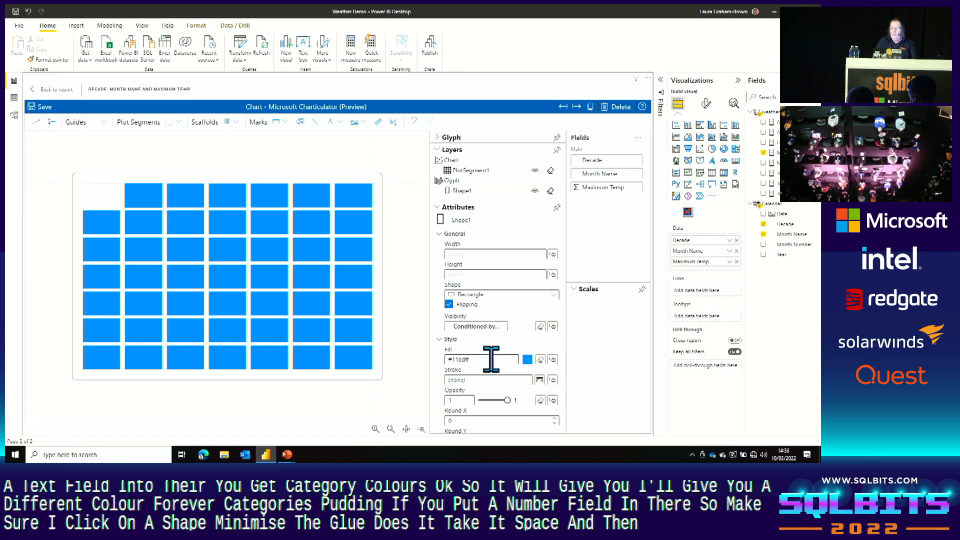
left_click(553, 361)
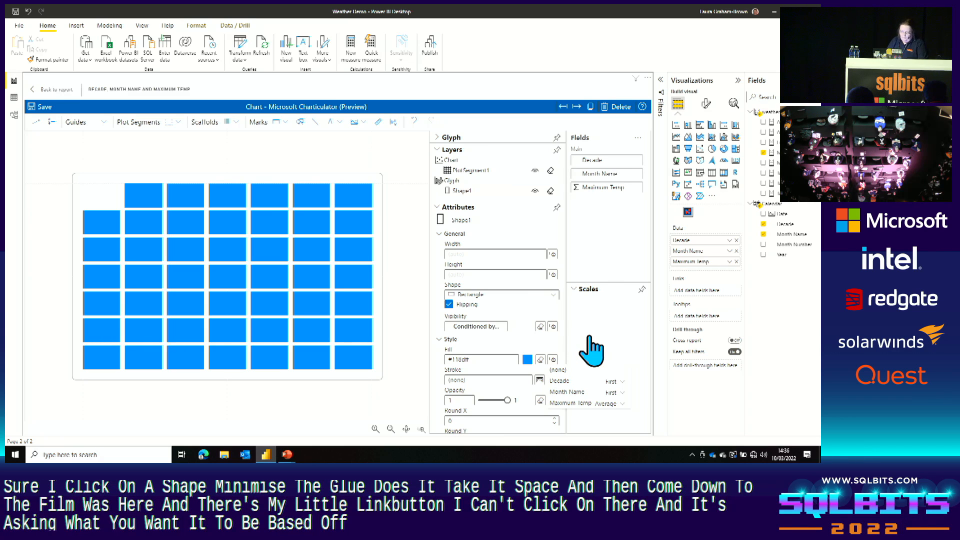
left_click(571, 403)
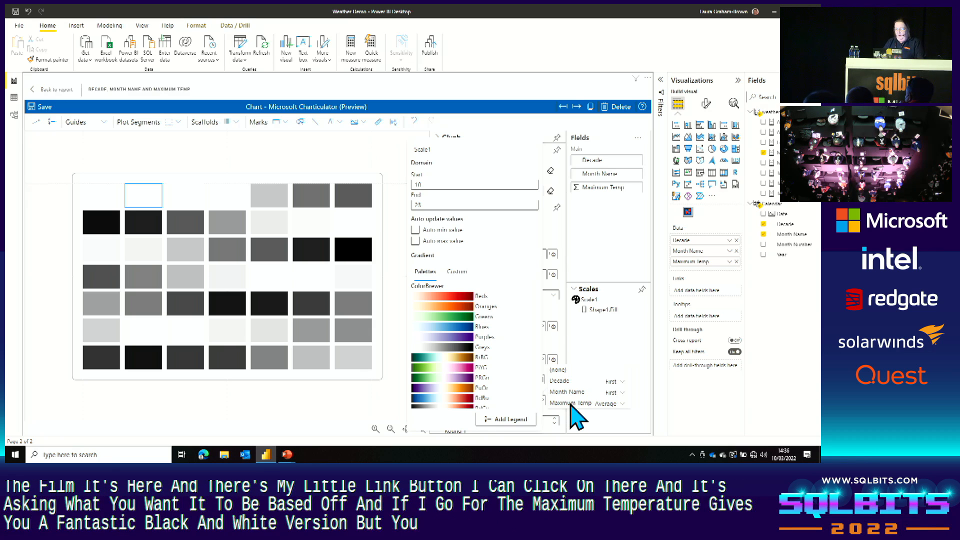
Try the Oranges and Purples palettes on the temperature fill, and settle on the blue-to-red RdBu gradient
left_click(455, 307)
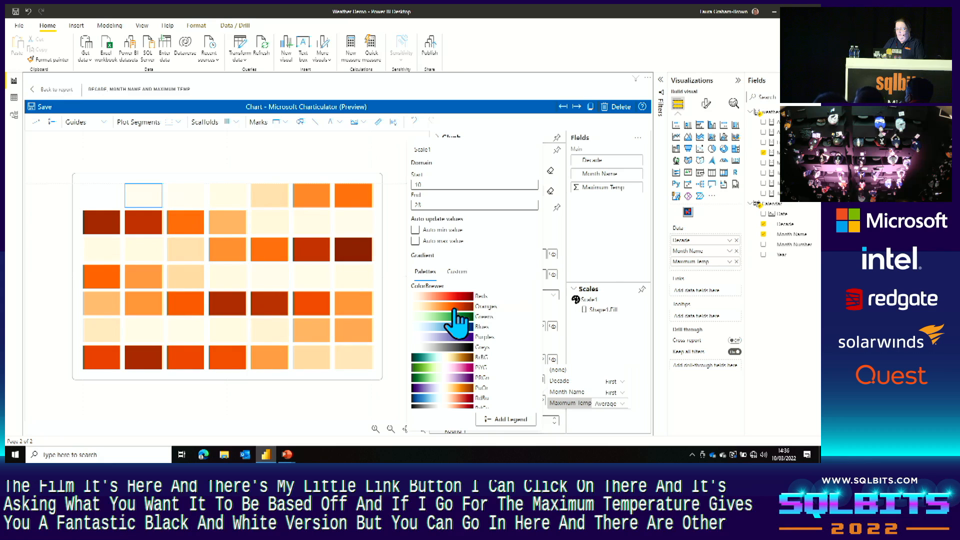
left_click(452, 337)
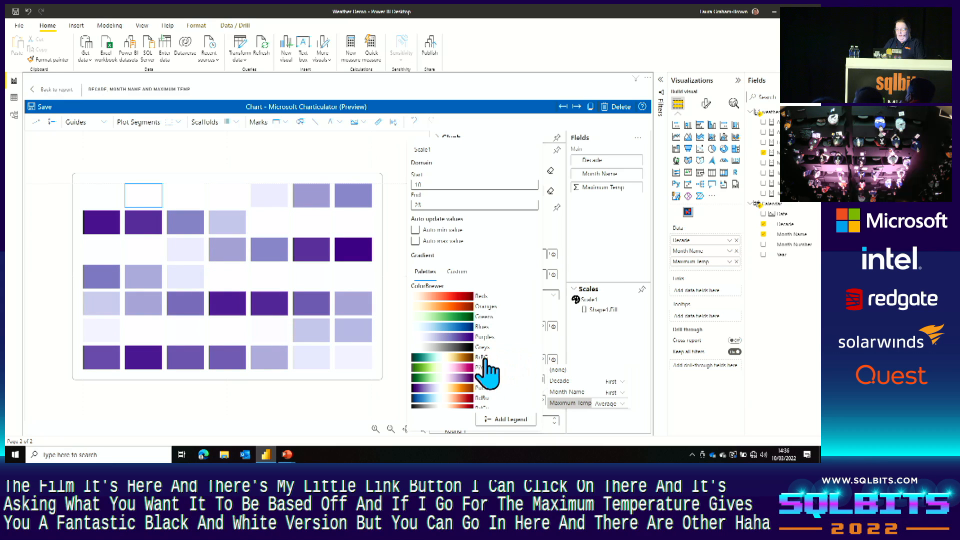
left_click(434, 399)
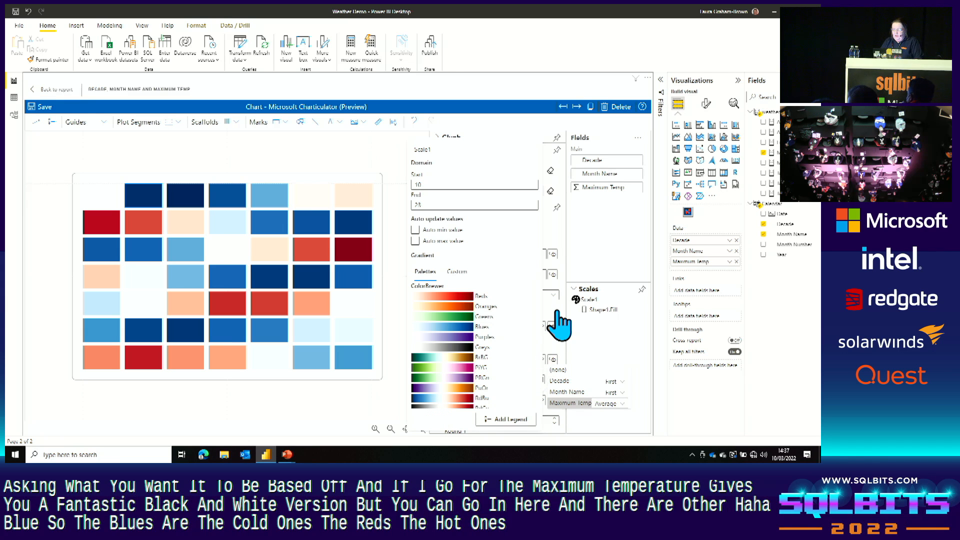
left_click(560, 325)
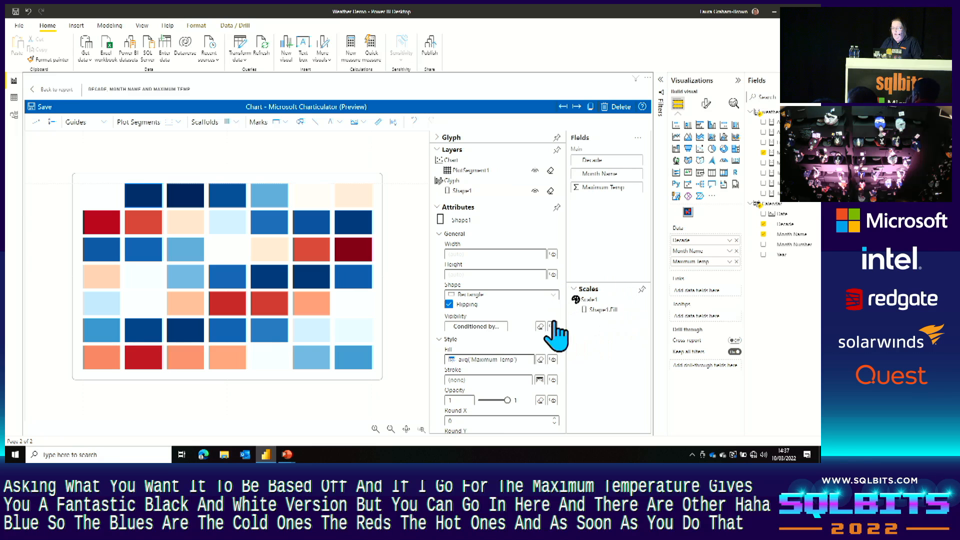
Add a legend for the temperature colour scale and remove the near-white colour from its custom gradient
left_click(594, 310)
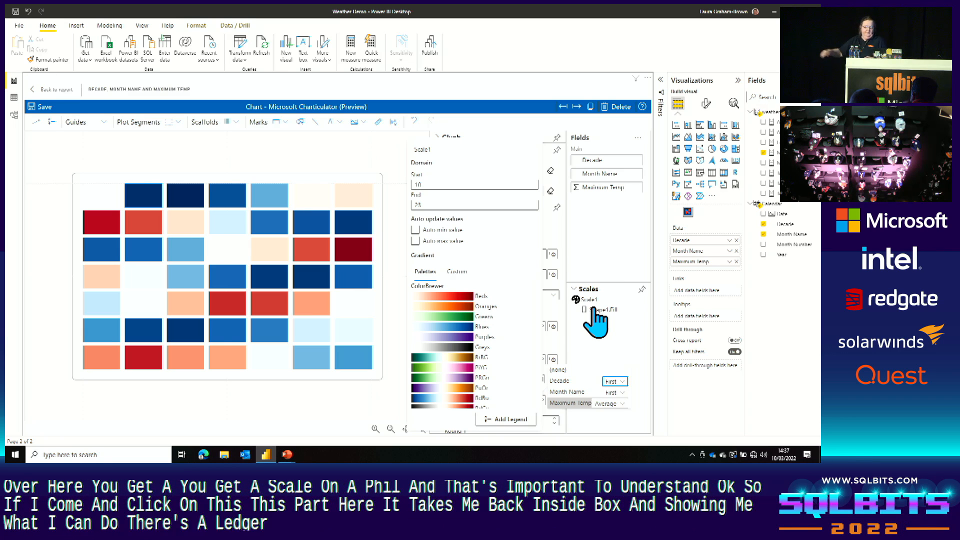
left_click(501, 423)
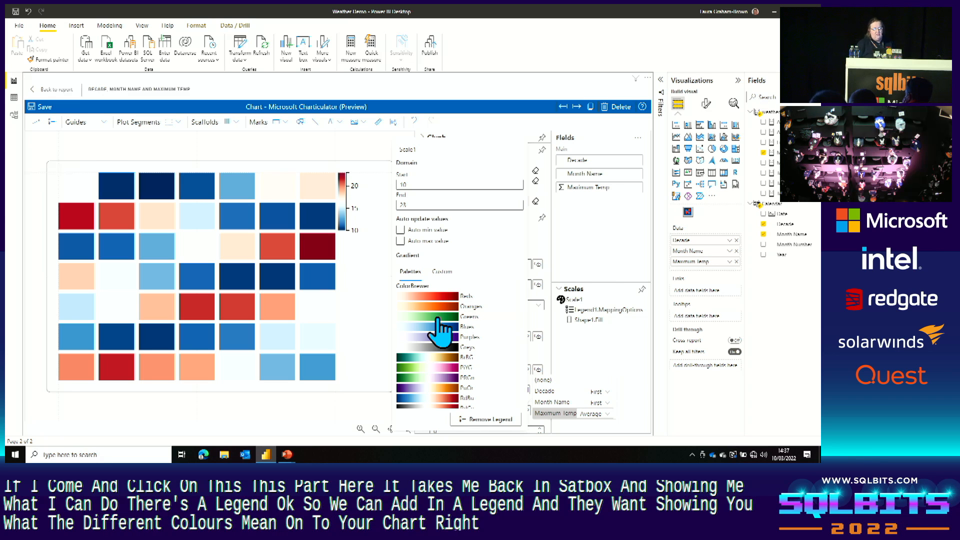
left_click(443, 272)
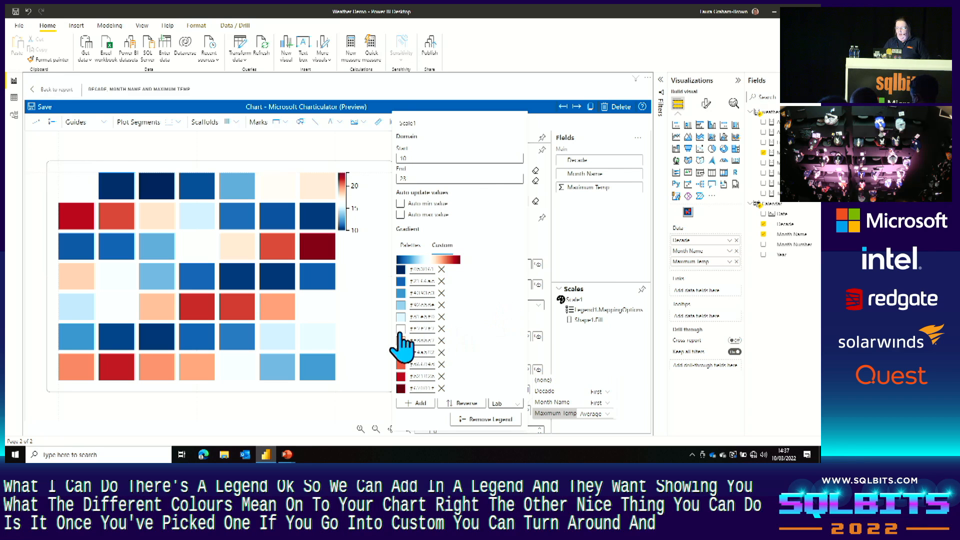
left_click(441, 328)
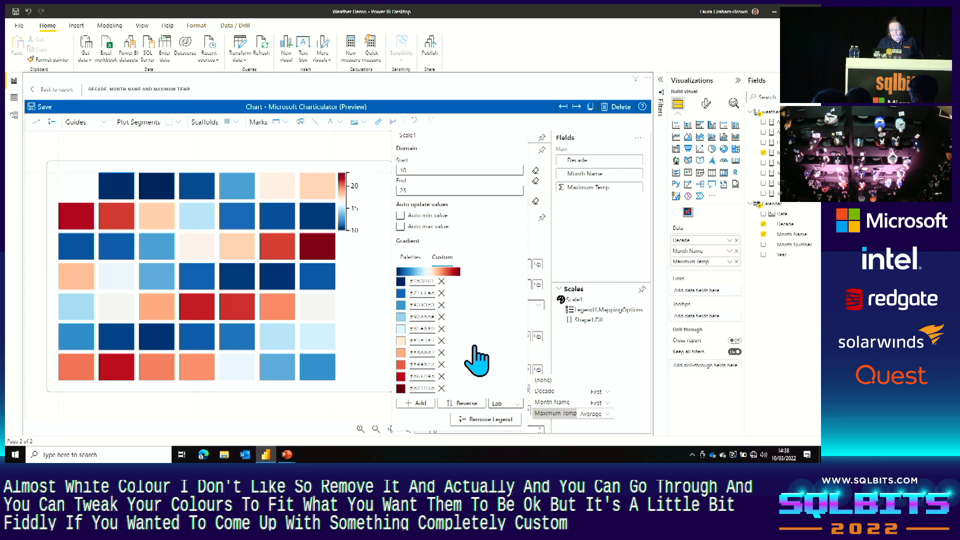
left_click(358, 356)
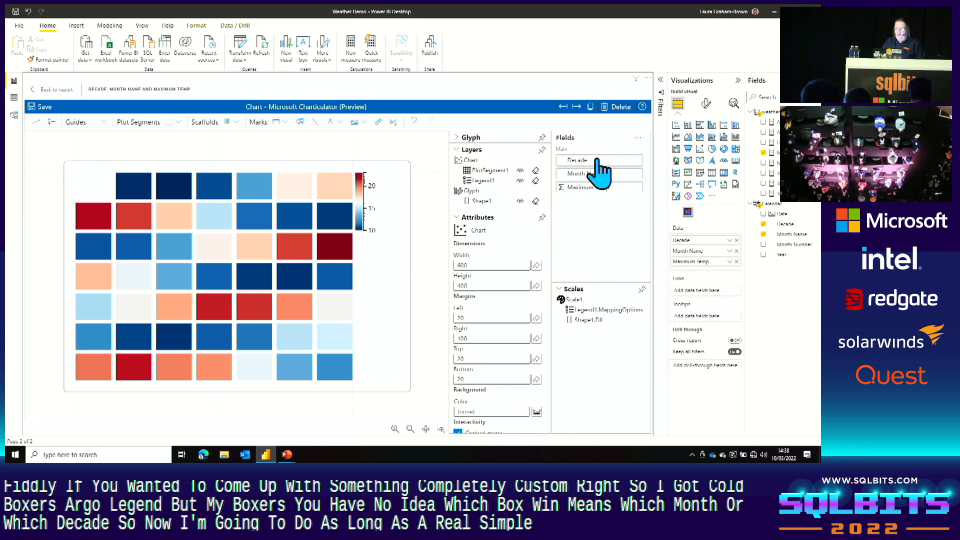
Assign Decade to the plot segment's Y axis and Month Name to its X axis
left_click_drag(598, 161, 75, 300)
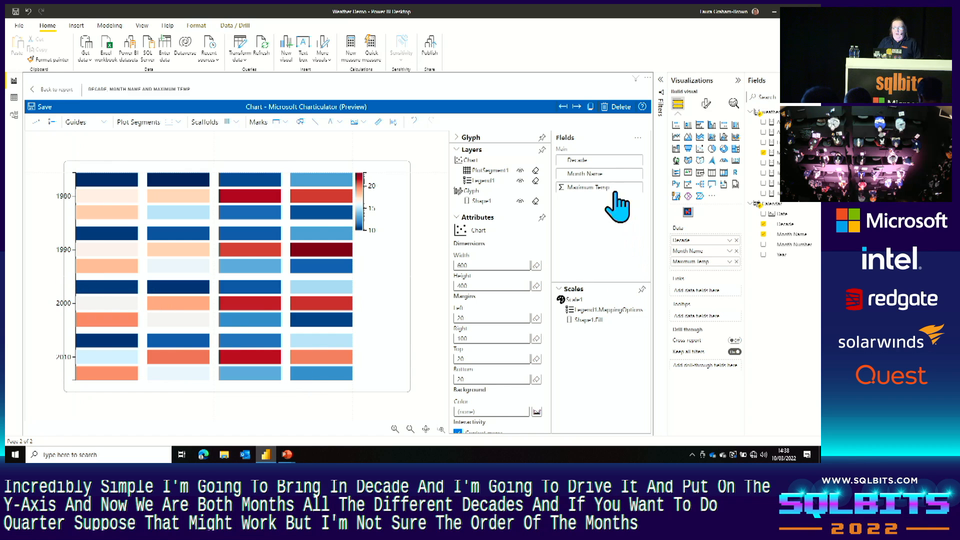
left_click_drag(598, 174, 272, 390)
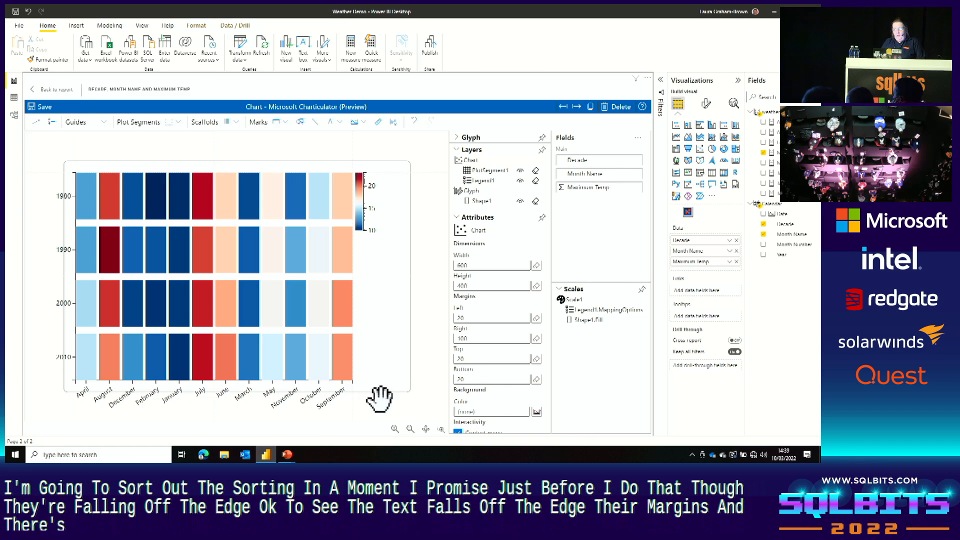
Enlarge the chart's margins to fit the axis labels, with bottom at 60 and left at 50
left_click_drag(424, 379, 429, 357)
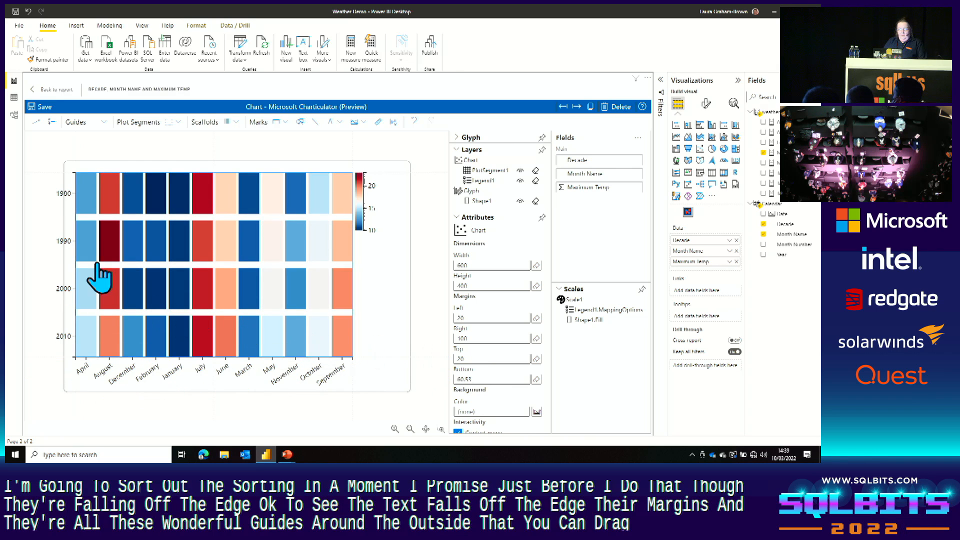
mouse_move(75, 146)
left_mouse_down()
mouse_move(99, 144)
mouse_move(91, 147)
left_mouse_up()
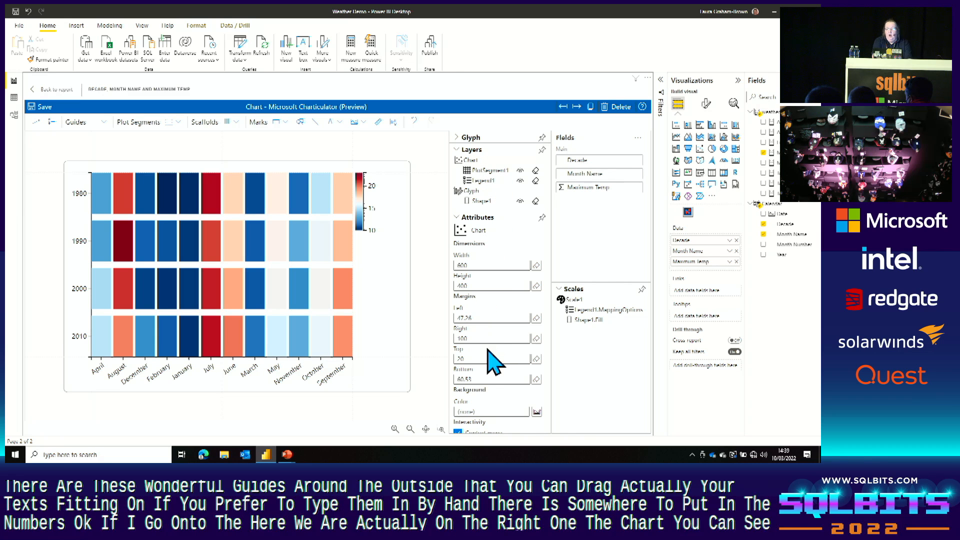
double_click(482, 381)
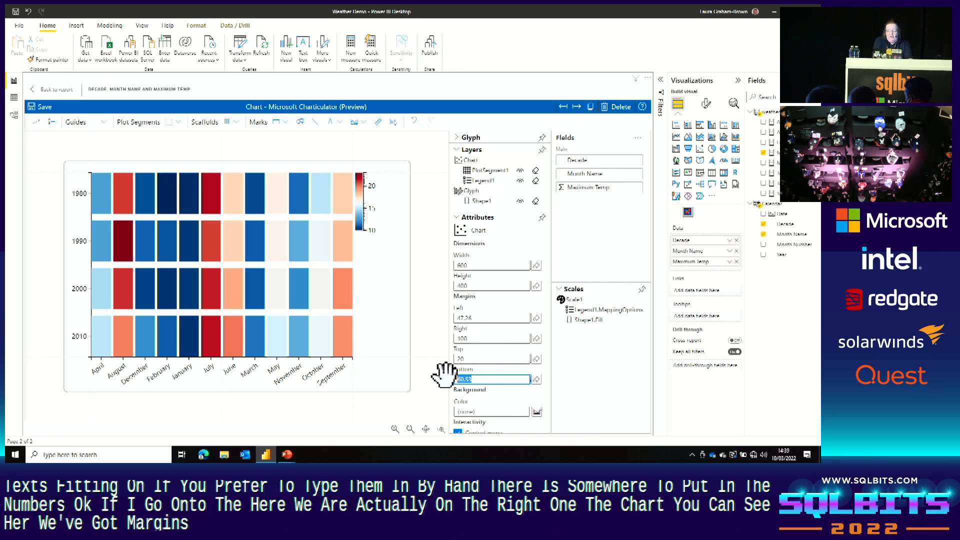
type("60")
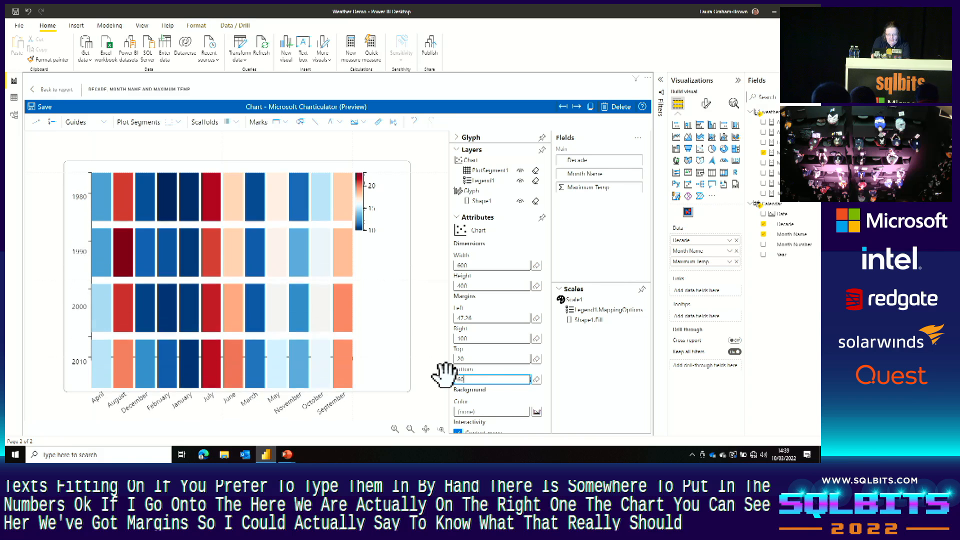
double_click(484, 318)
type("50")
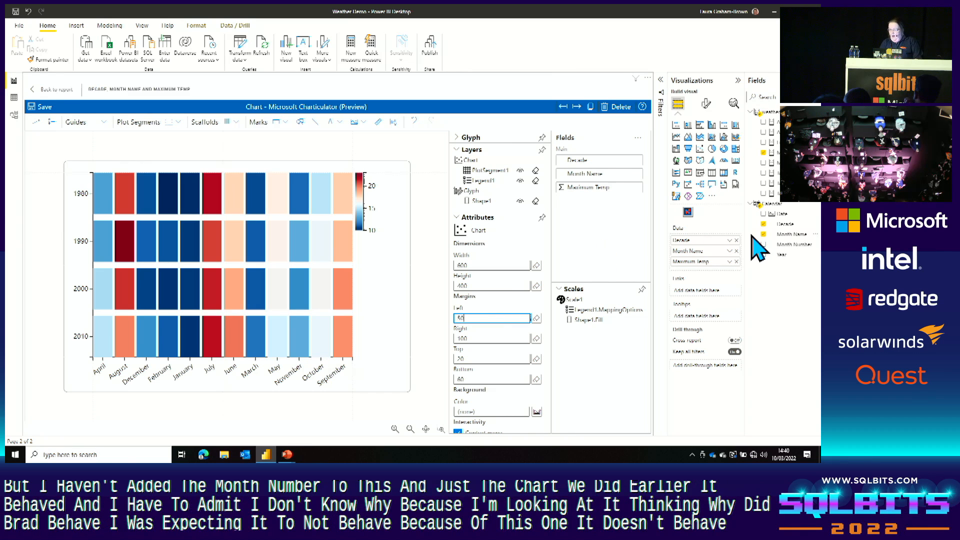
Add the Month Number field to the visual's Data so the months sort in calendar order
left_click_drag(799, 251, 714, 273)
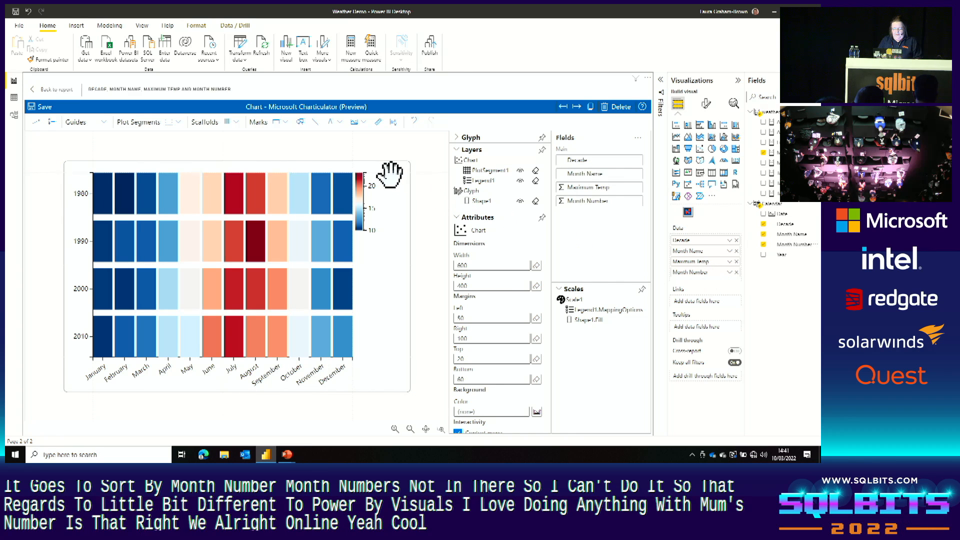
Increase the chart's top margin to about 67 and add a horizontal guide about 45 below the chart's top edge
left_click_drag(392, 171, 391, 199)
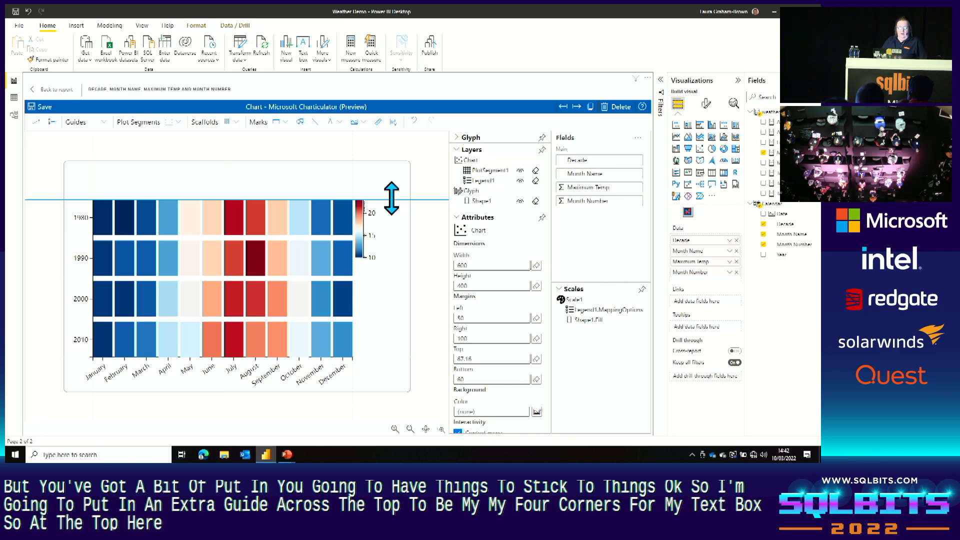
left_click(105, 124)
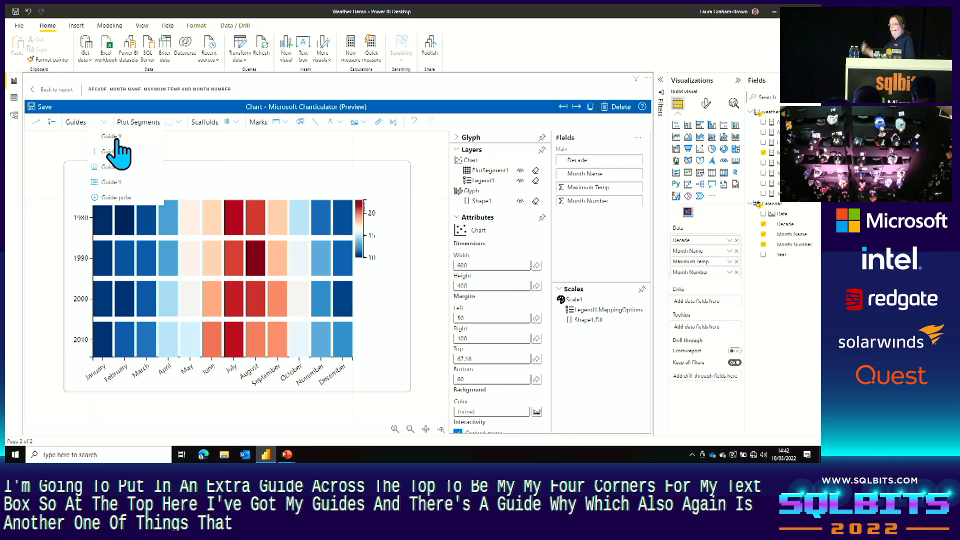
left_click(118, 139)
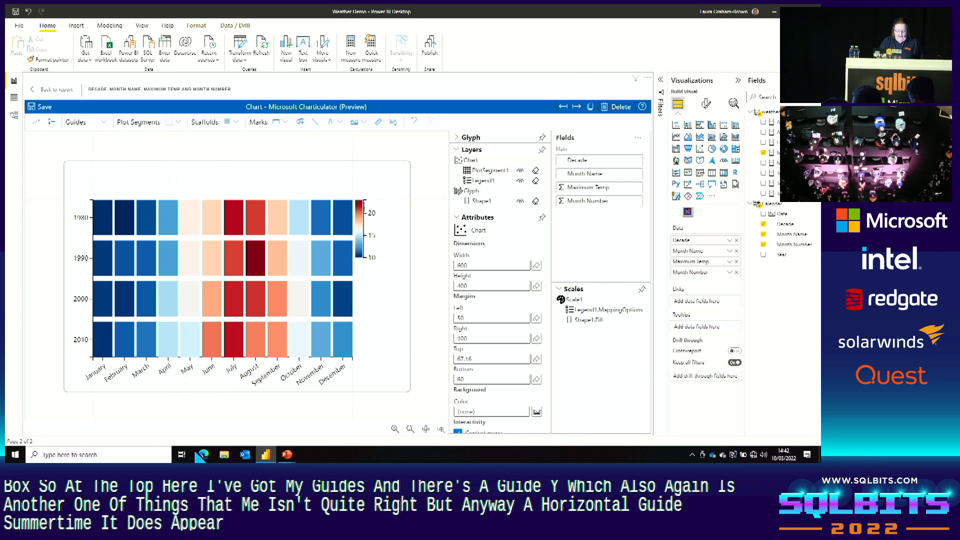
left_click(240, 174)
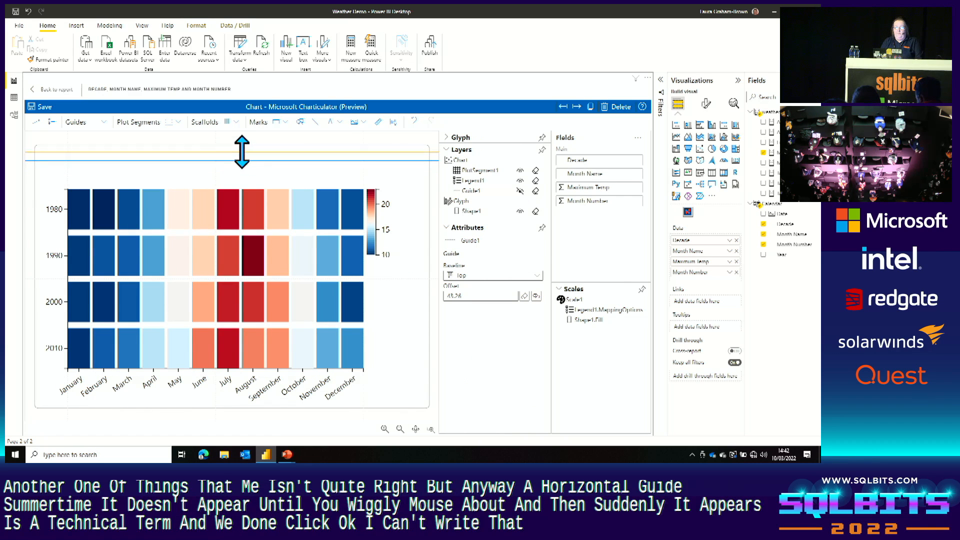
left_click_drag(242, 160, 242, 160)
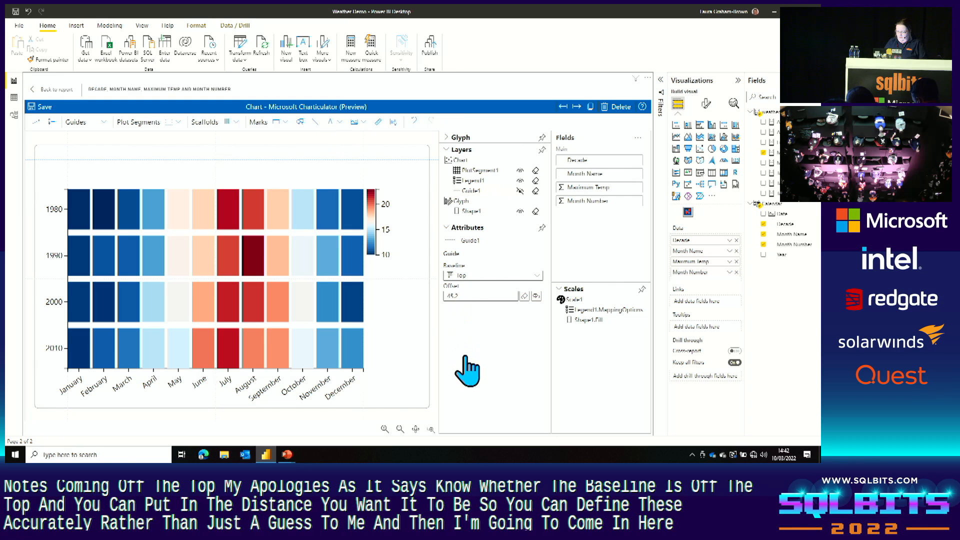
Add a text box above the heatmap, anchored to the plot's full width between the new guide and the plot's top edge
left_click(340, 122)
left_click(348, 151)
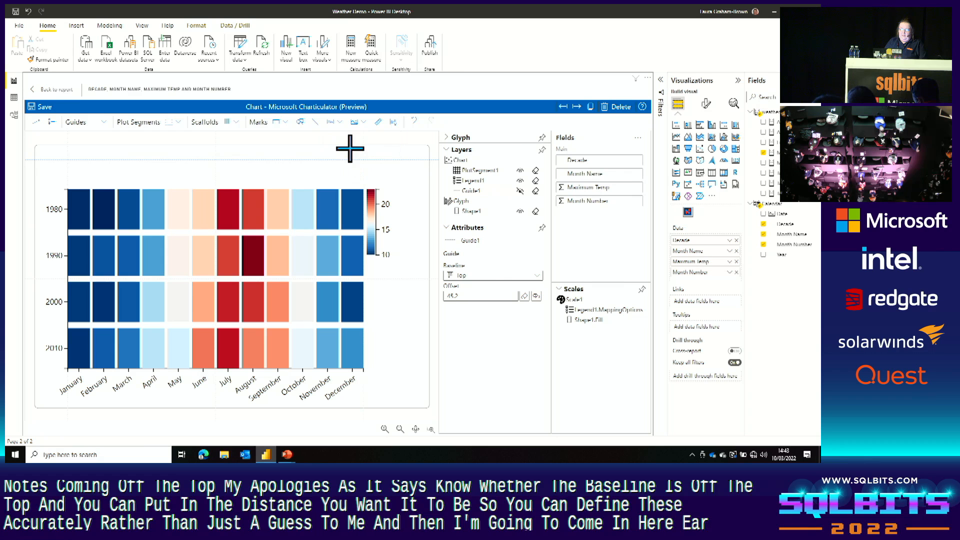
left_click_drag(284, 168, 326, 185)
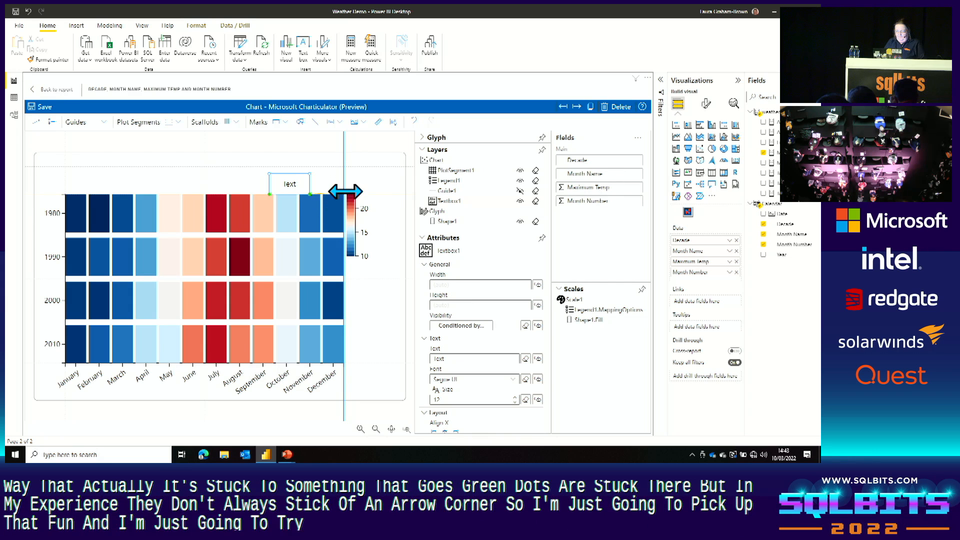
left_click_drag(345, 192, 343, 167)
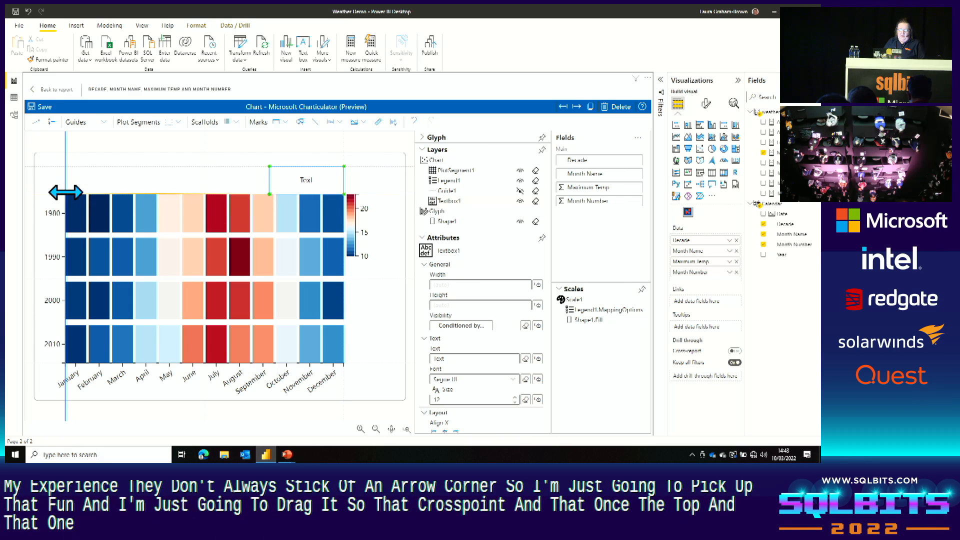
left_click_drag(67, 190, 68, 193)
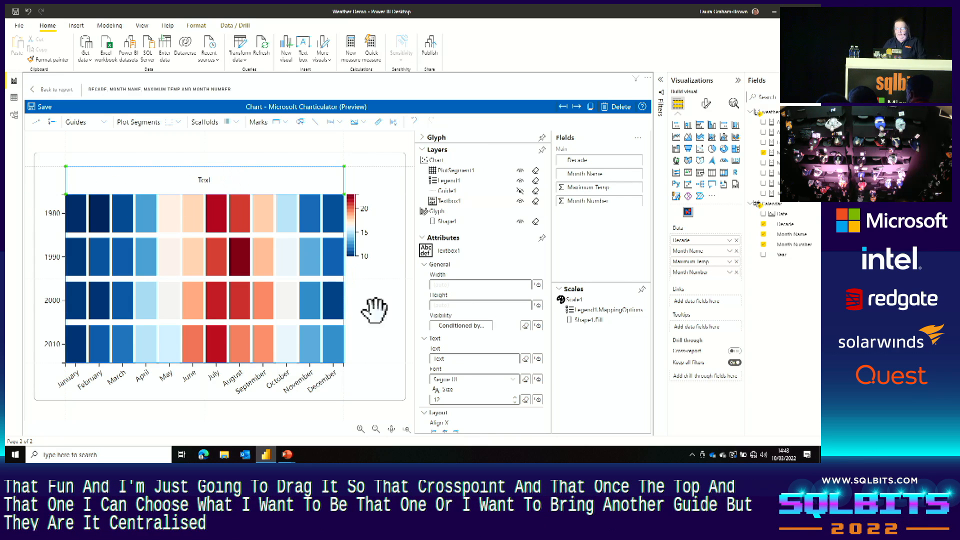
Set the text box's text to "Maximum Temp across the Decades" and its font size to 16
double_click(439, 359)
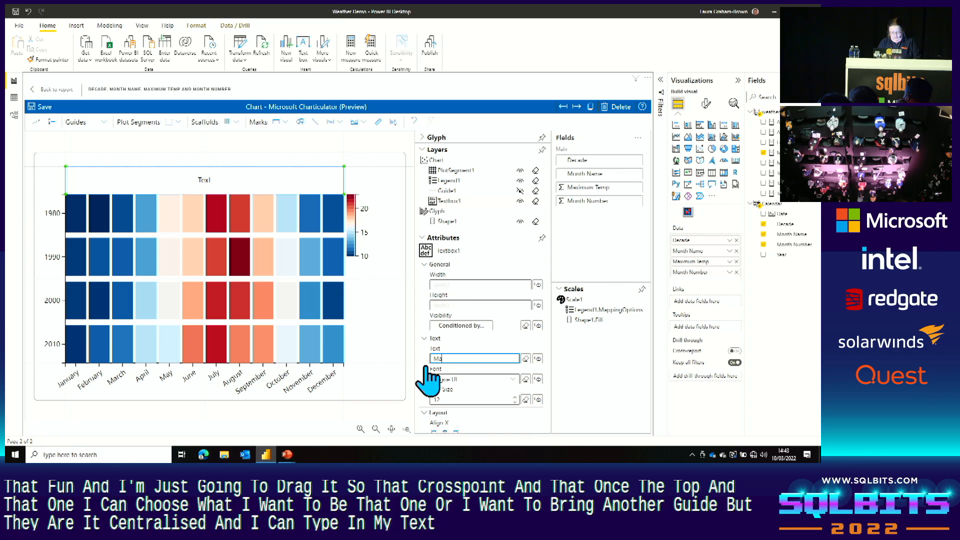
type("Maximum Te")
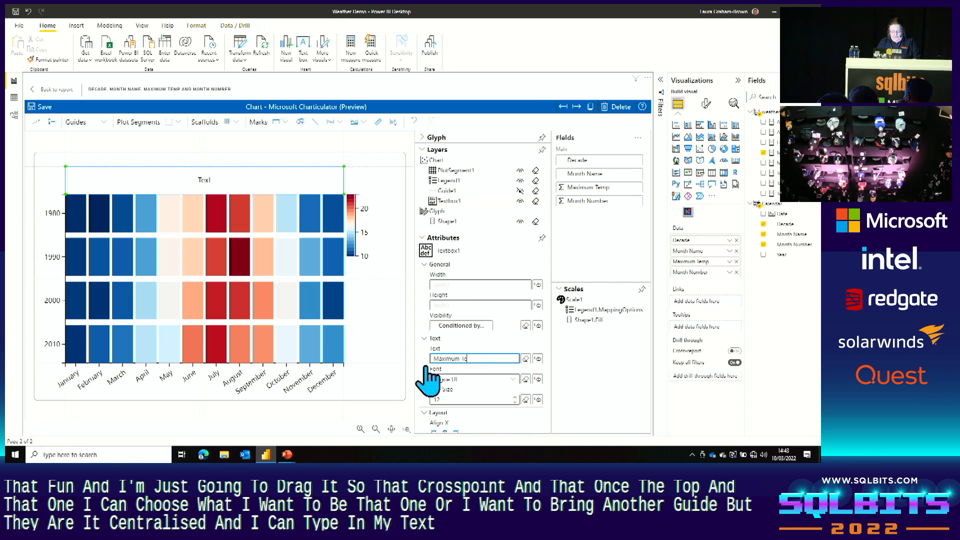
type("mp across")
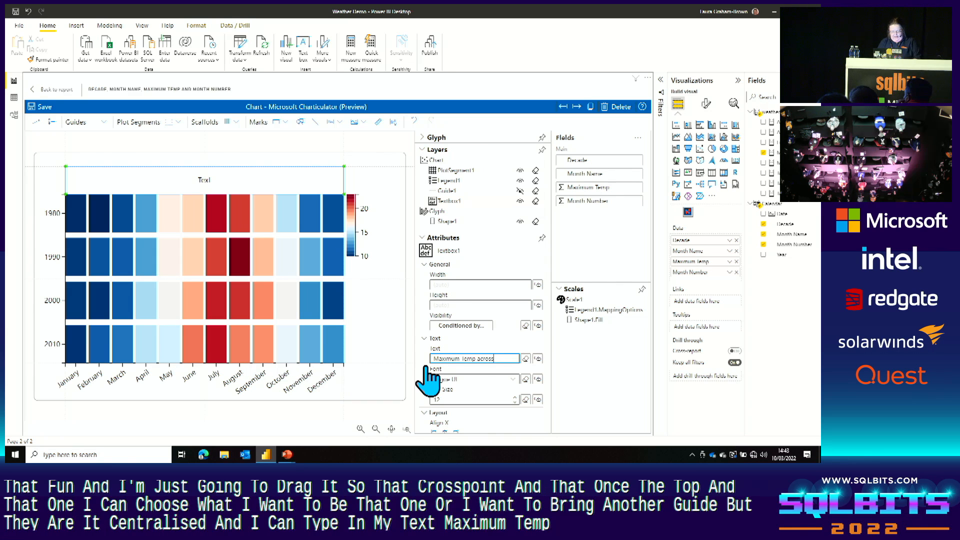
type(" the Decades")
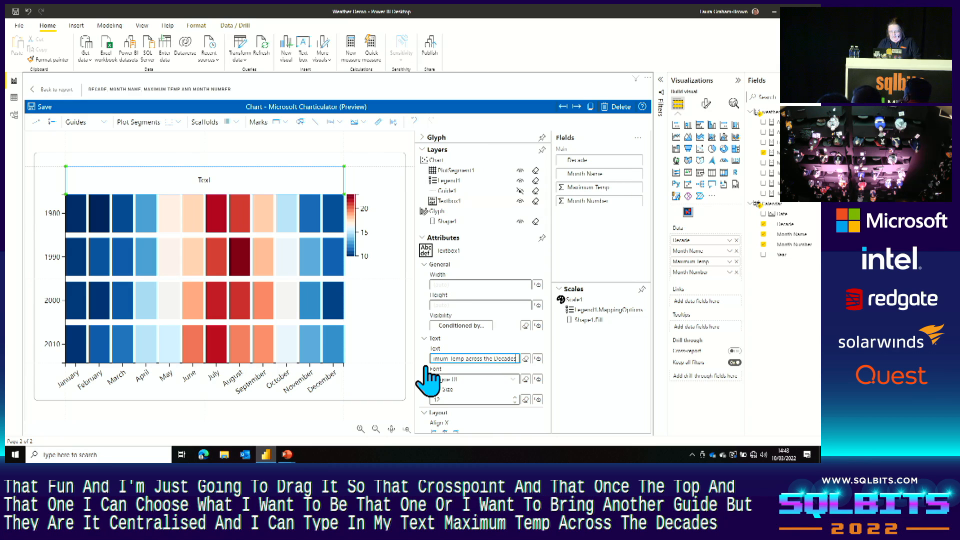
left_click(468, 378)
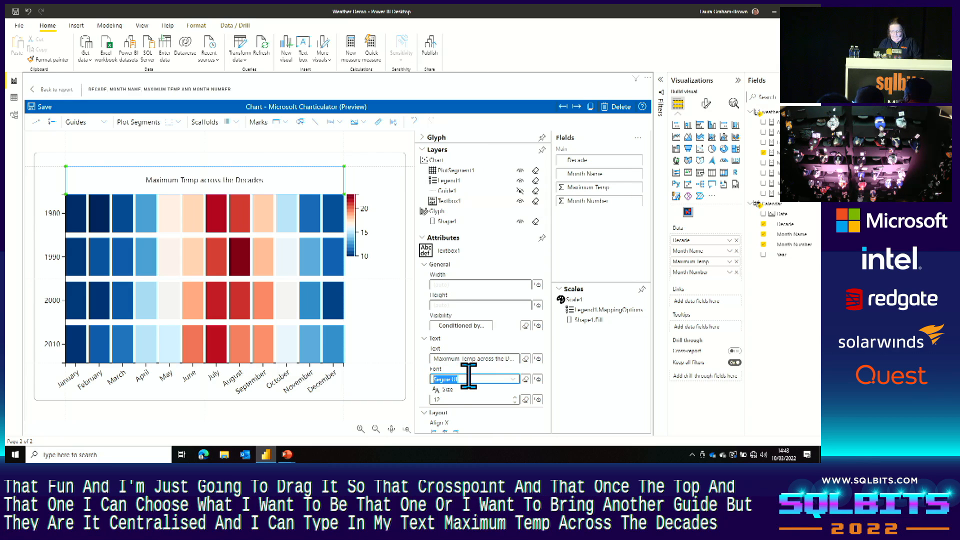
left_click(516, 398)
left_click(516, 398)
left_click(516, 398)
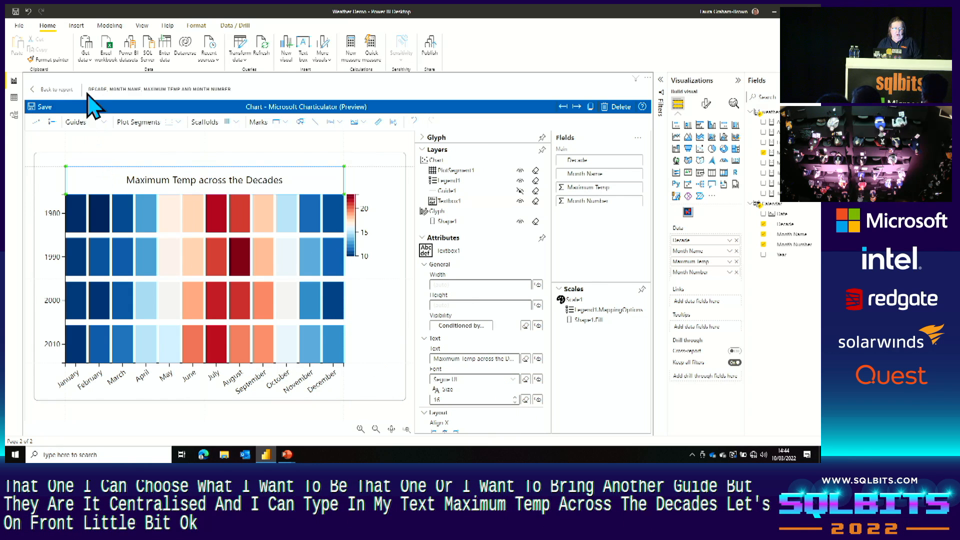
Return to the report, saving the chart changes, and enlarge the heatmap visual on the page
left_click(55, 90)
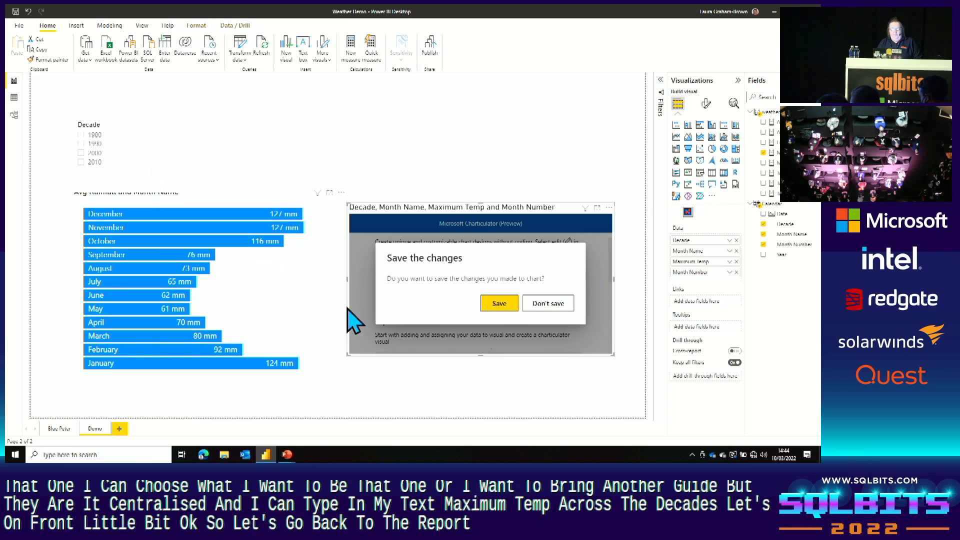
left_click(505, 307)
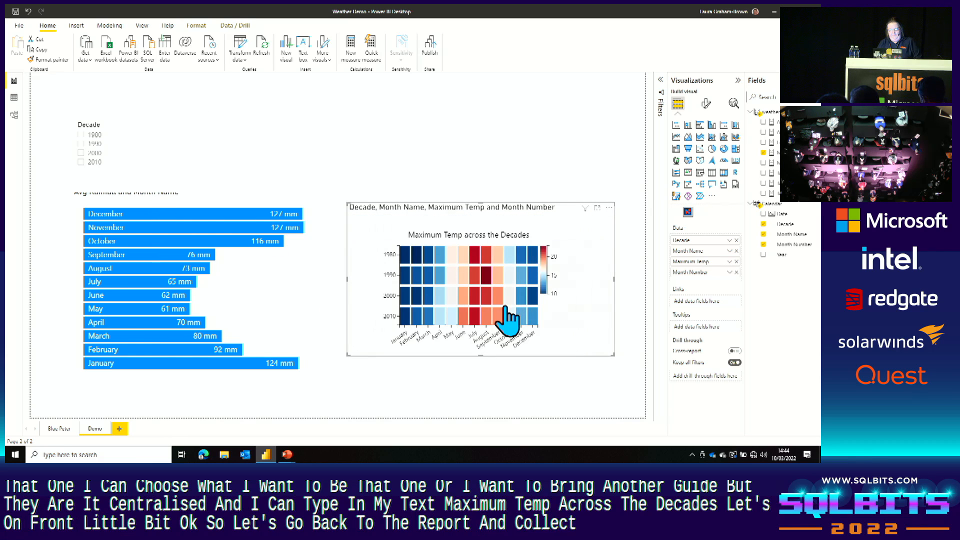
left_click_drag(613, 354, 642, 403)
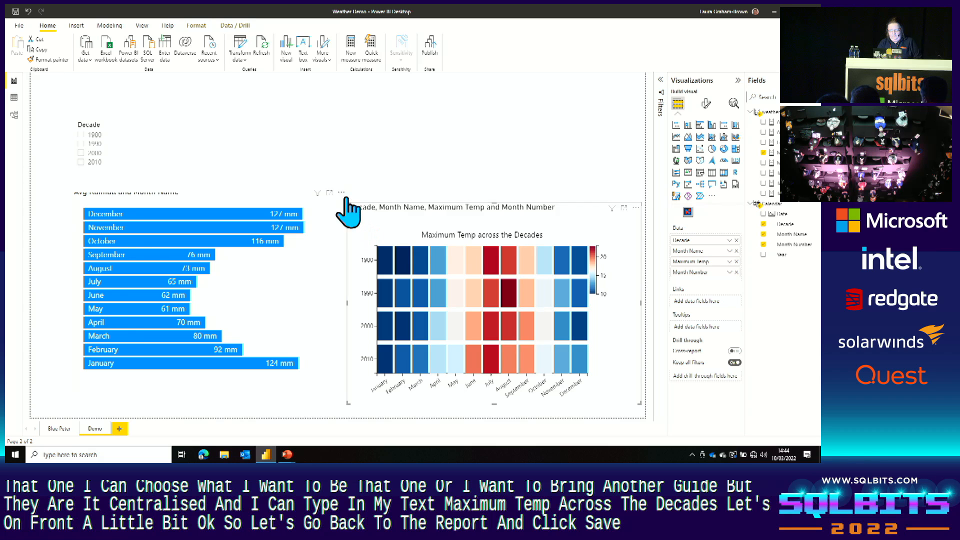
left_click_drag(351, 203, 347, 180)
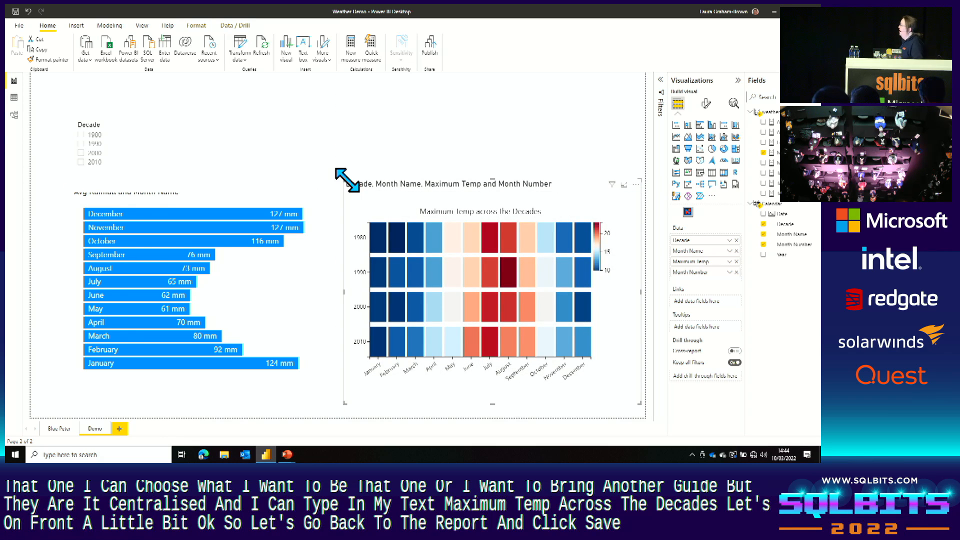
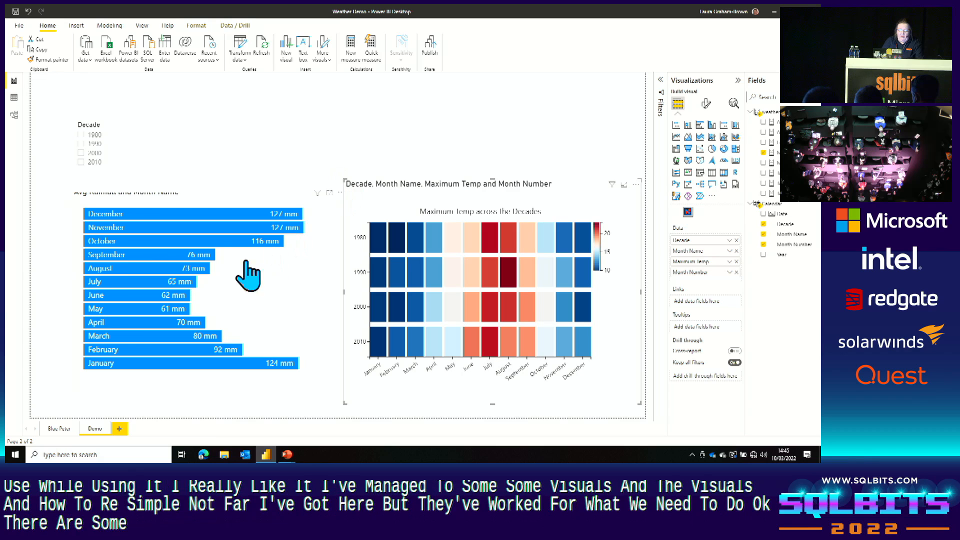
Test cross-highlighting with August in the Demo page's rainfall chart and 2010 in the Blue Peter page's Frost Days per Year chart
left_click(158, 270)
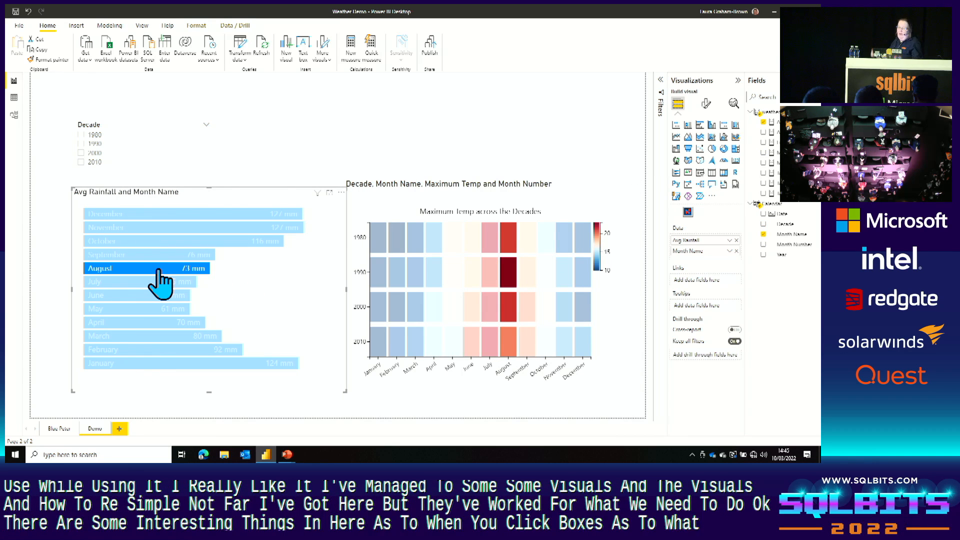
left_click(158, 271)
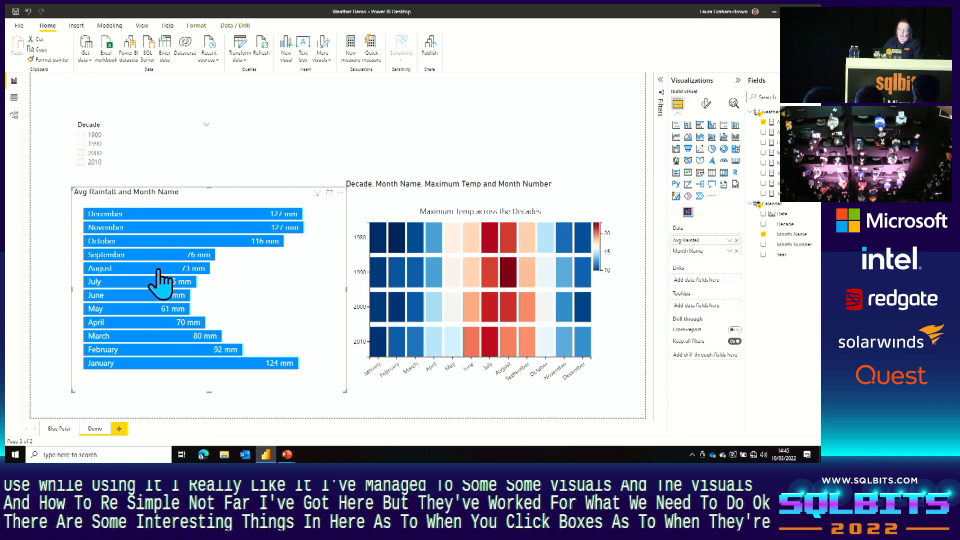
left_click(54, 433)
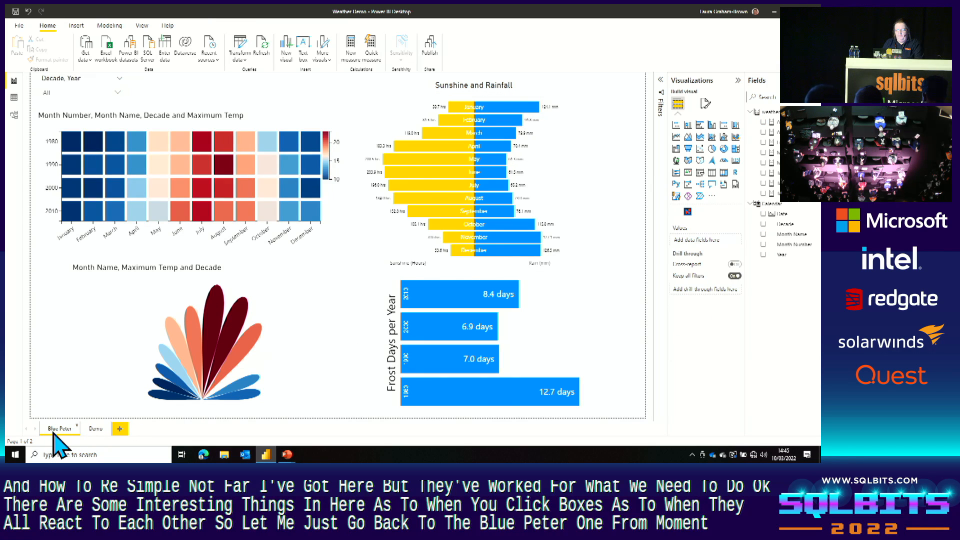
left_click(423, 302)
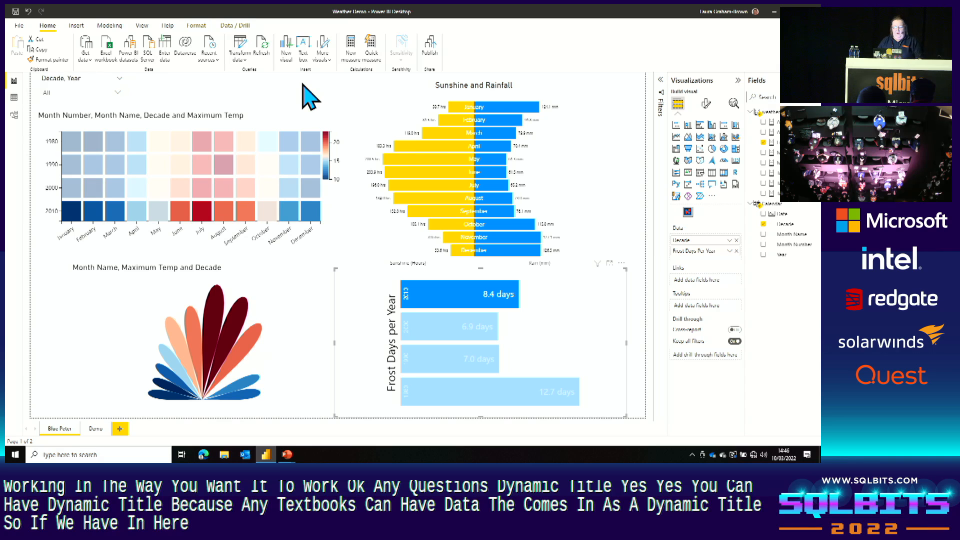
Create a new measure with the formula itleText = "SQL Bits 2022"
left_click(352, 49)
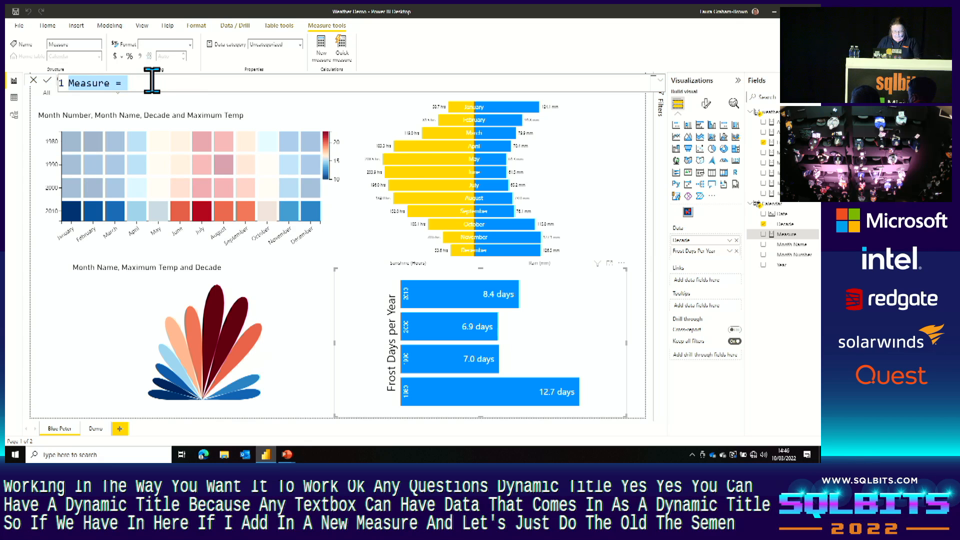
type("i")
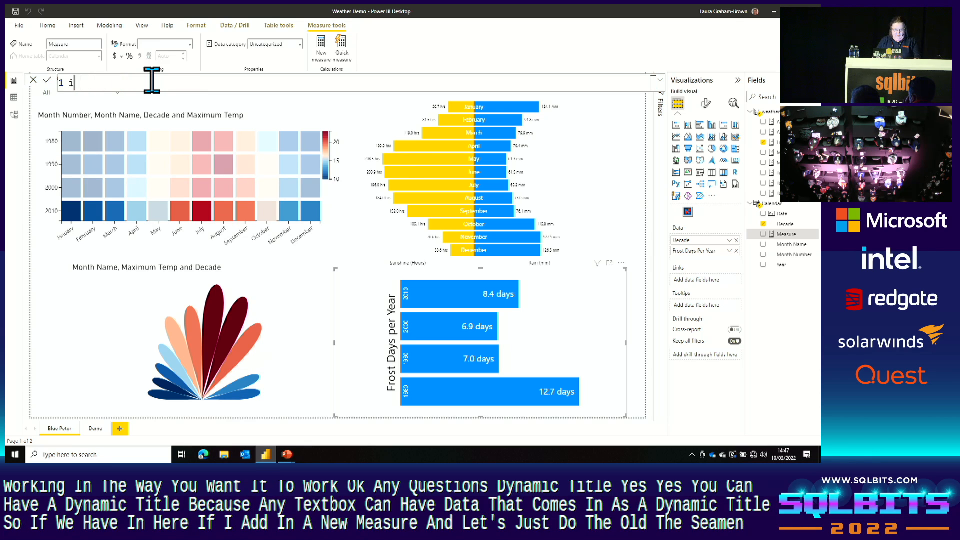
key("BackSpace")
type("itle")
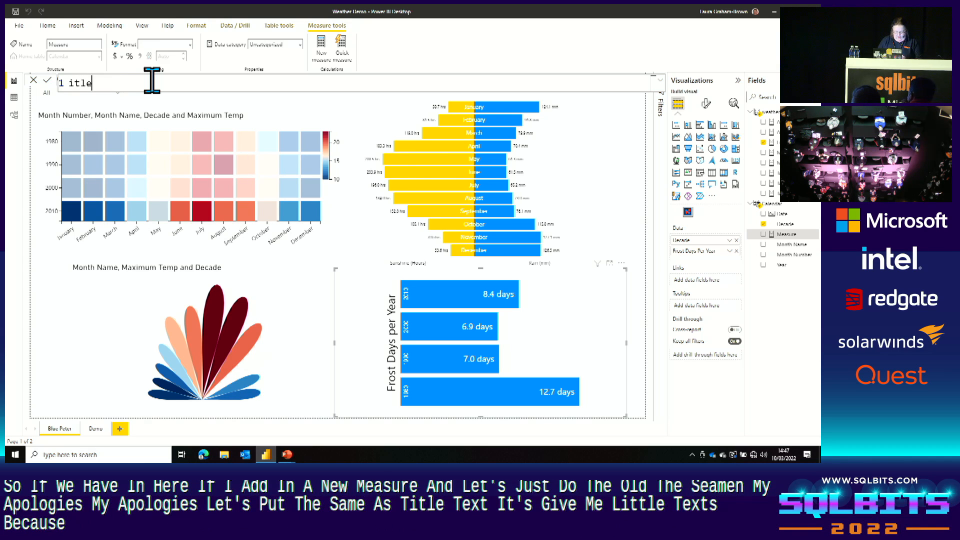
type("Text -")
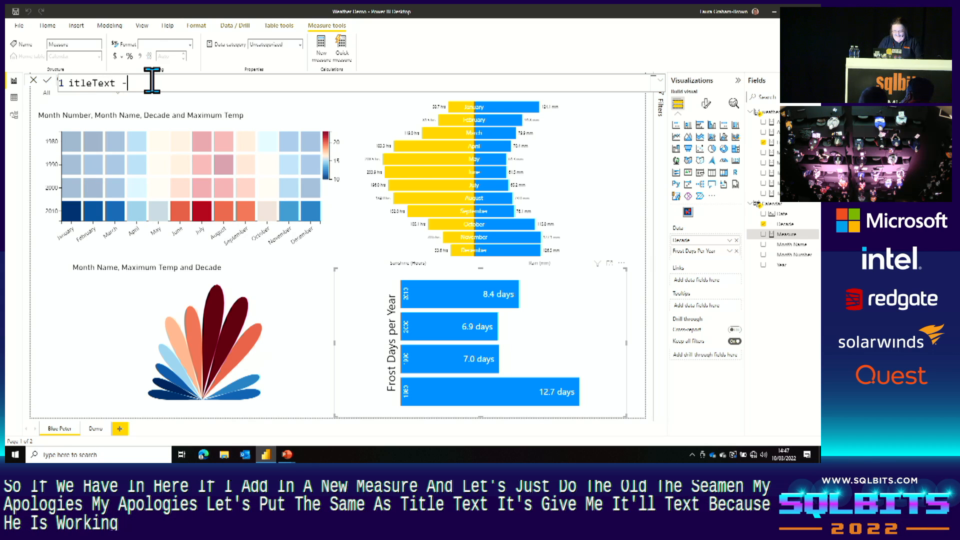
key("BackSpace")
type("= S")
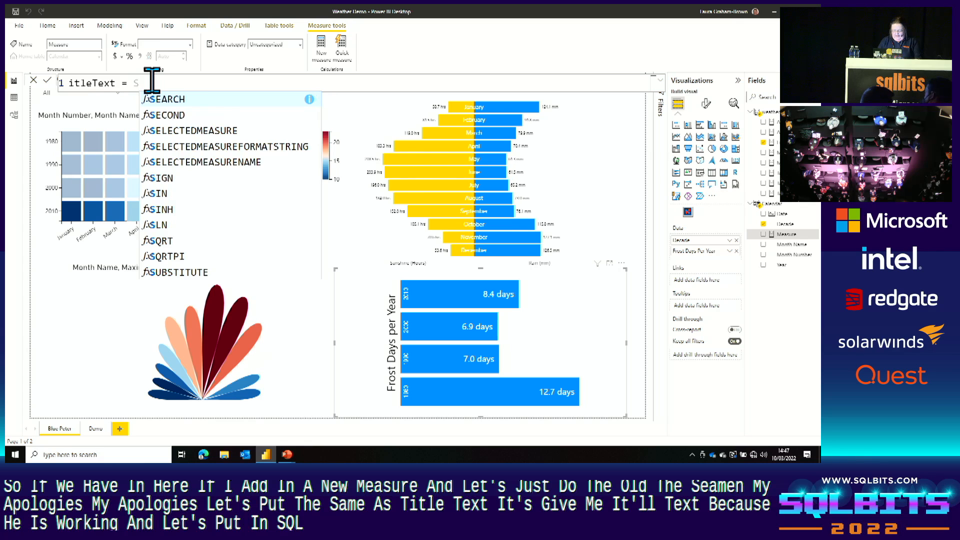
key("BackSpace")
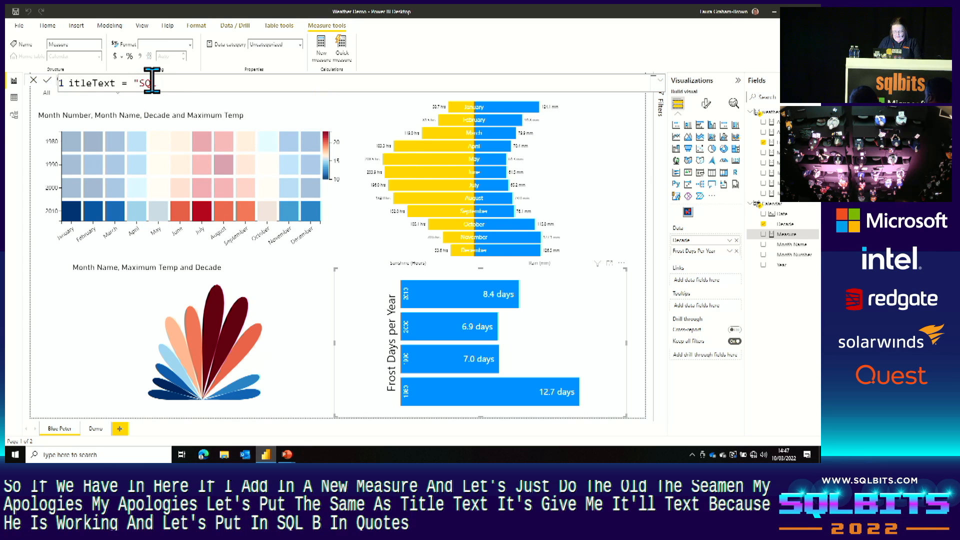
type("\"SQL Bits ")
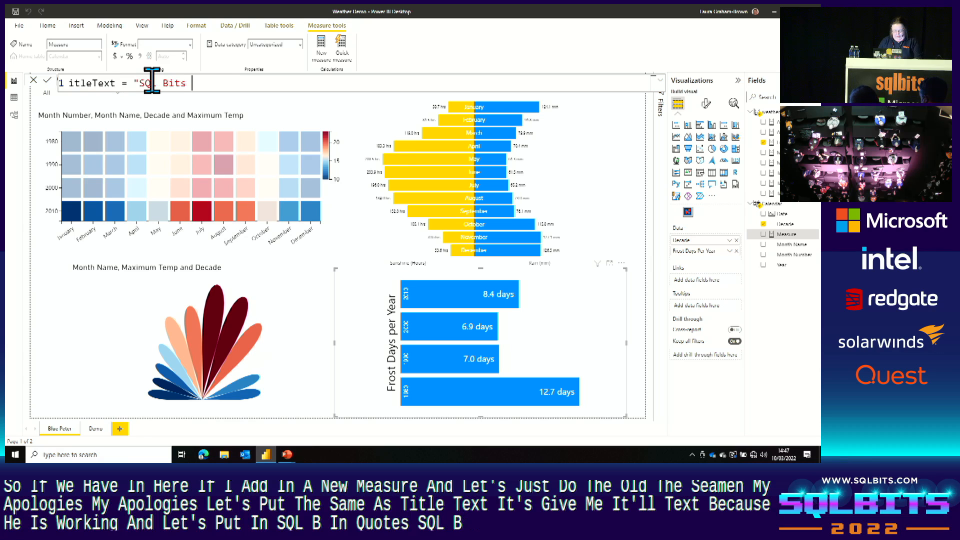
type("2022")
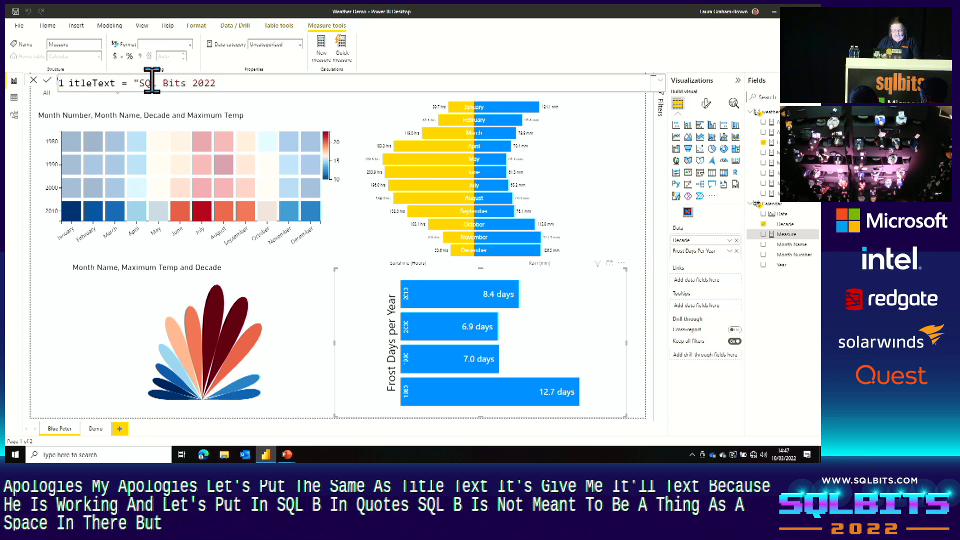
type("\"")
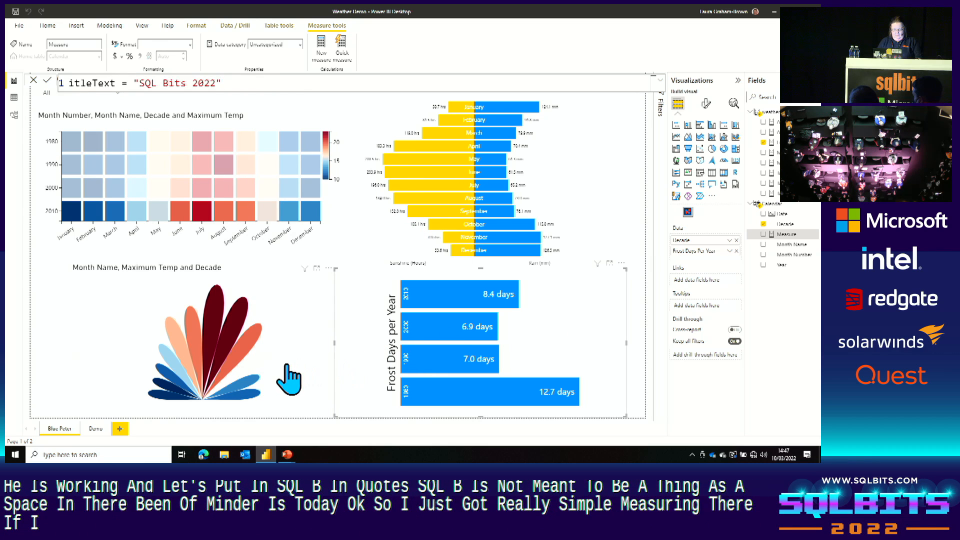
On the Demo page, add the itleText measure to the temperature heatmap visual's data fields
left_click(99, 430)
left_click(98, 429)
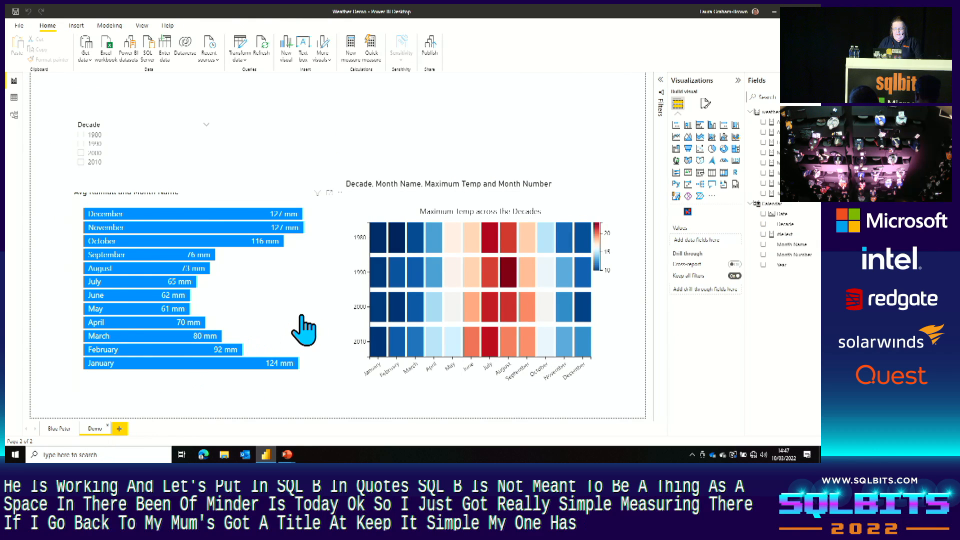
left_click(351, 329)
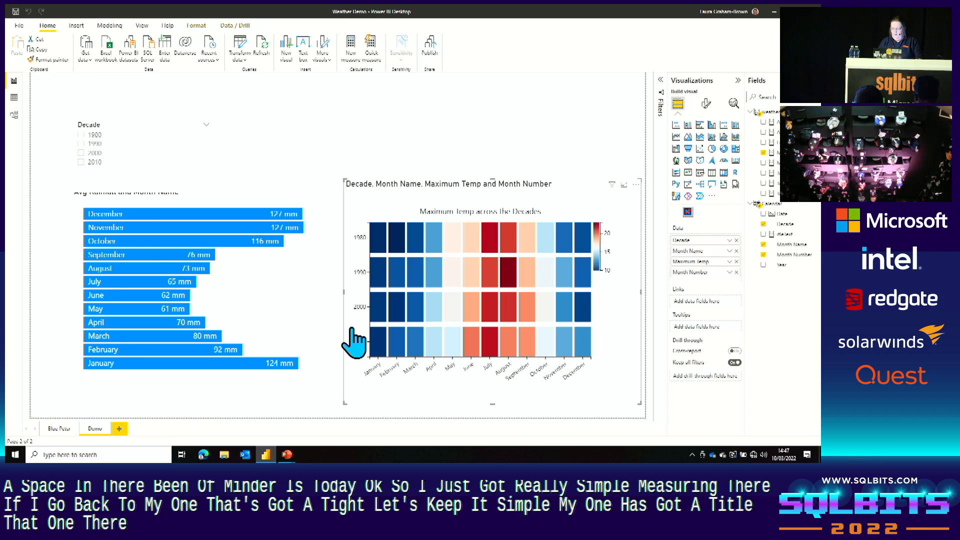
left_click_drag(786, 234, 722, 283)
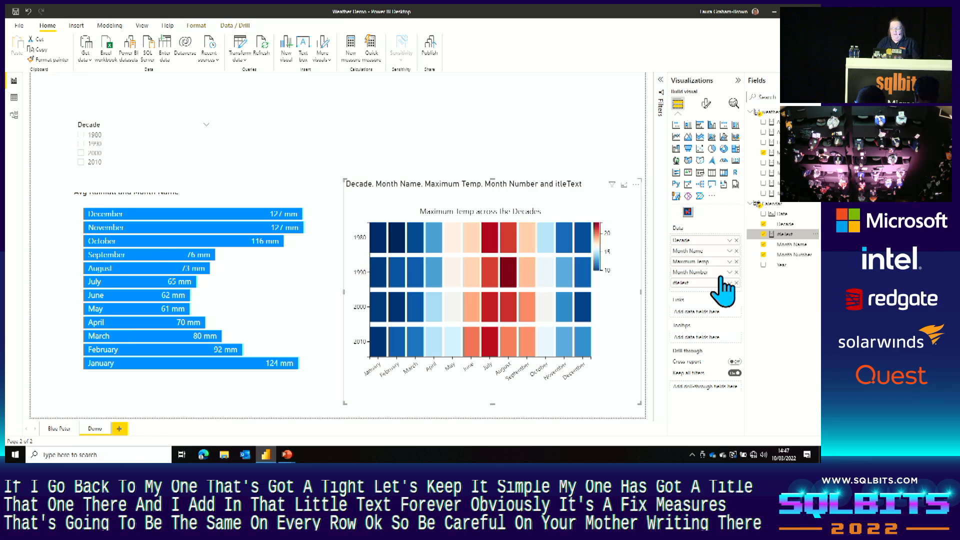
Edit the heatmap chart, bind the title text box's text to the itleText field, and return to the report saving the changes
left_click(636, 185)
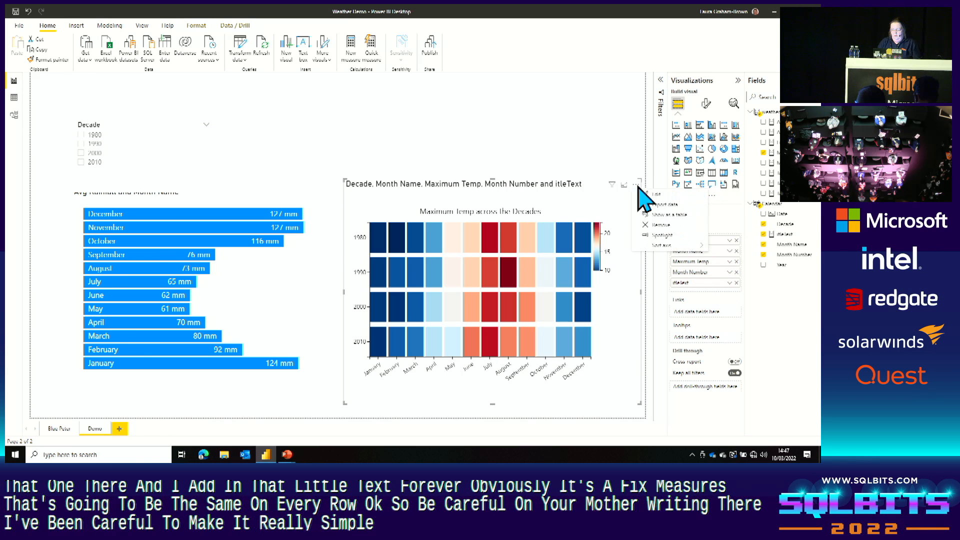
left_click(659, 195)
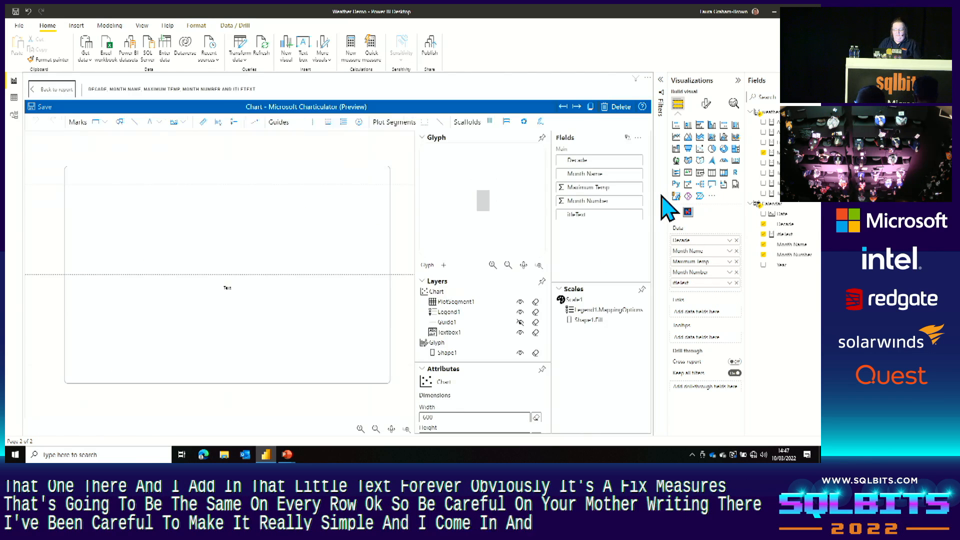
left_click(282, 176)
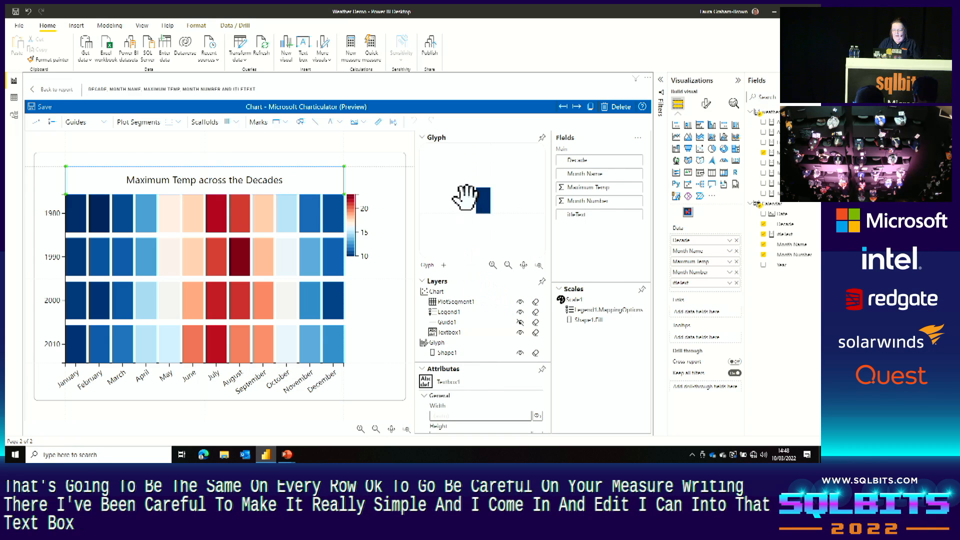
left_click(423, 140)
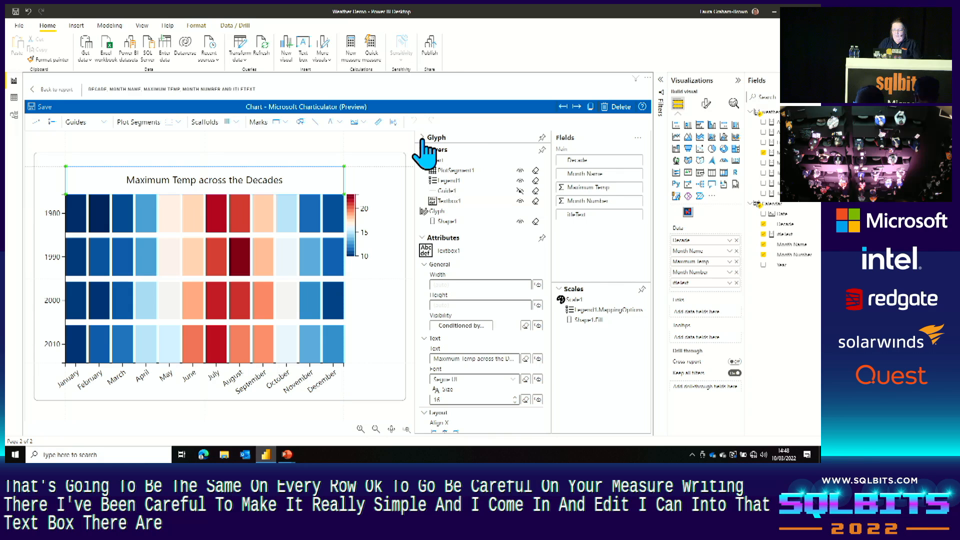
left_click(538, 359)
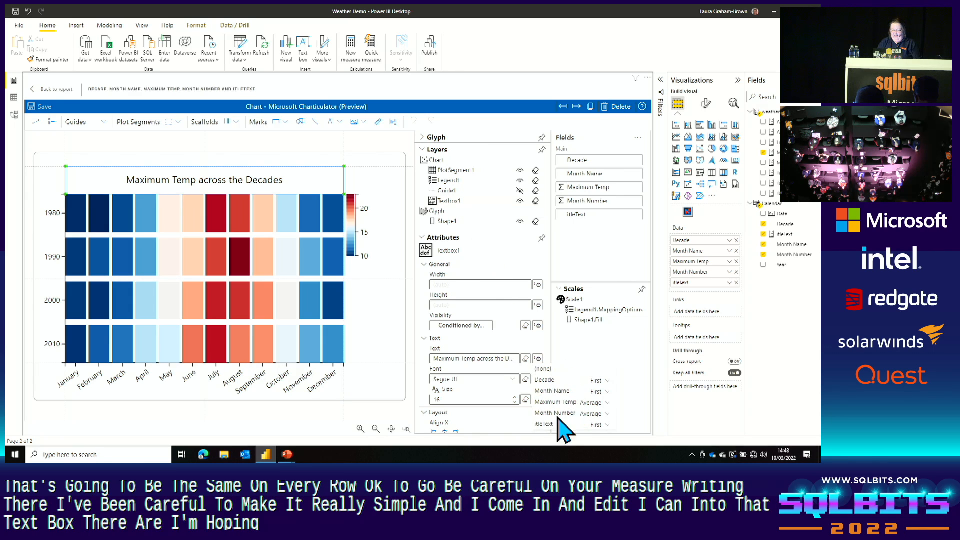
left_click(549, 424)
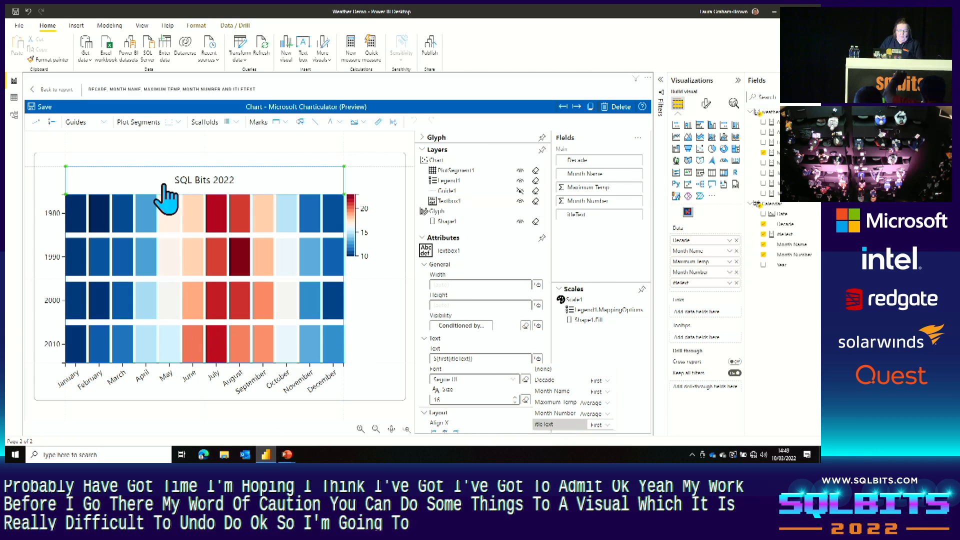
left_click(49, 91)
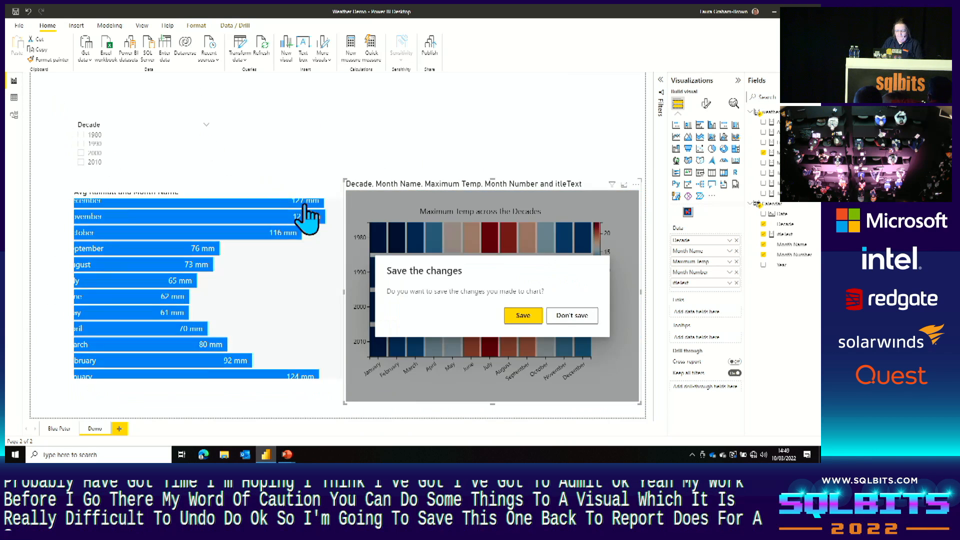
left_click(523, 316)
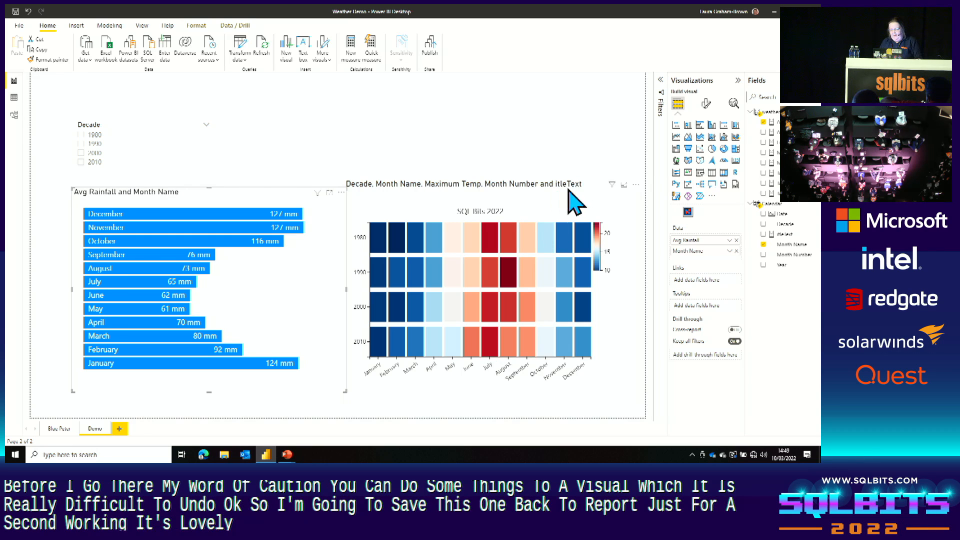
left_click(712, 172)
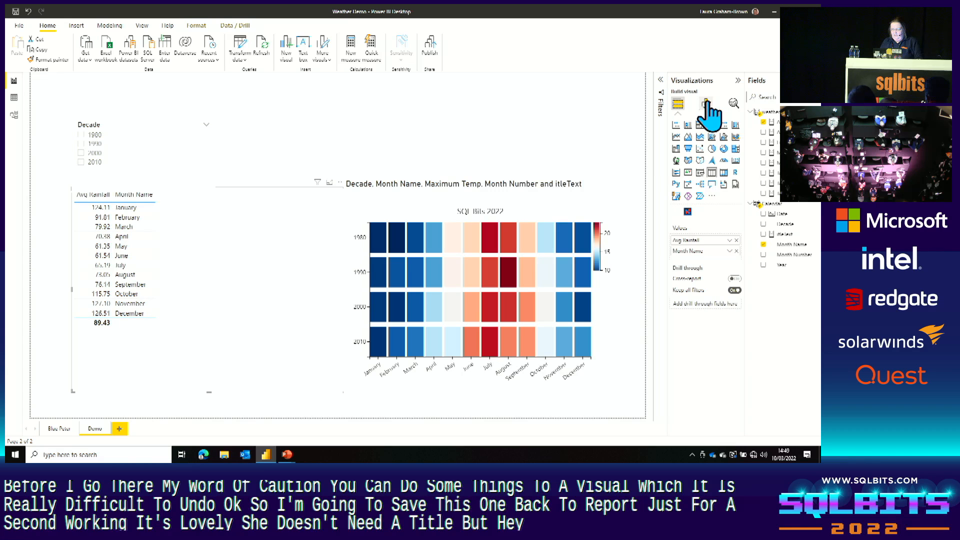
left_click(706, 103)
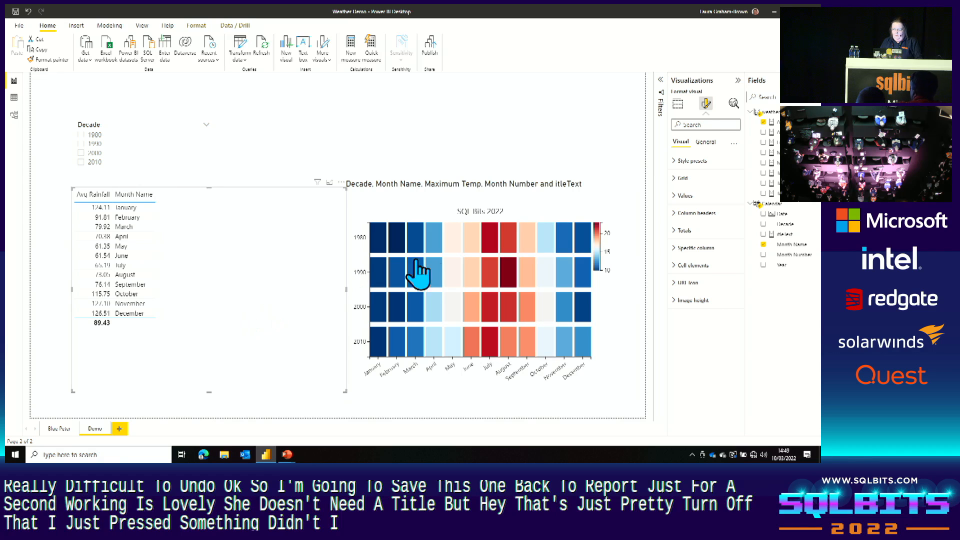
key("ctrl+z")
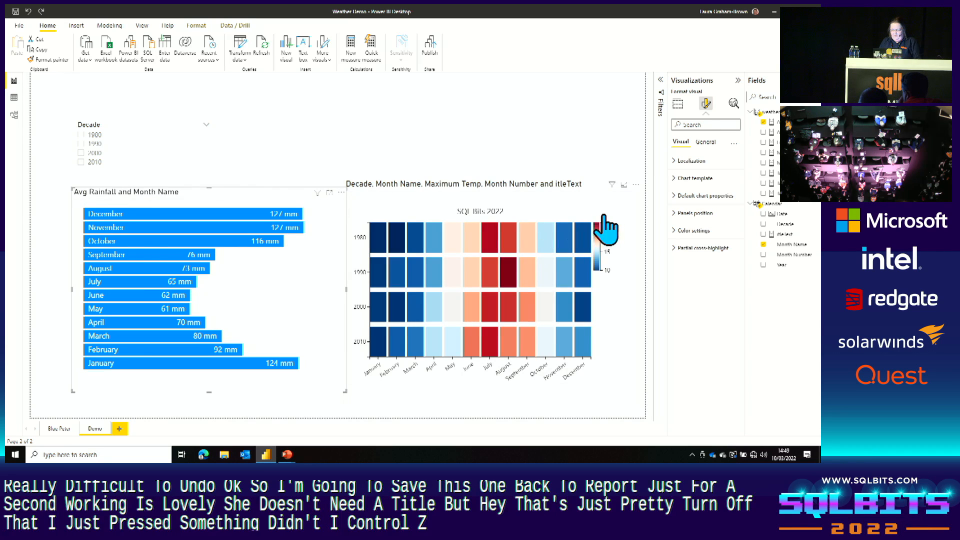
Turn off the heatmap visual's built-in title in its general format settings
left_click(622, 226)
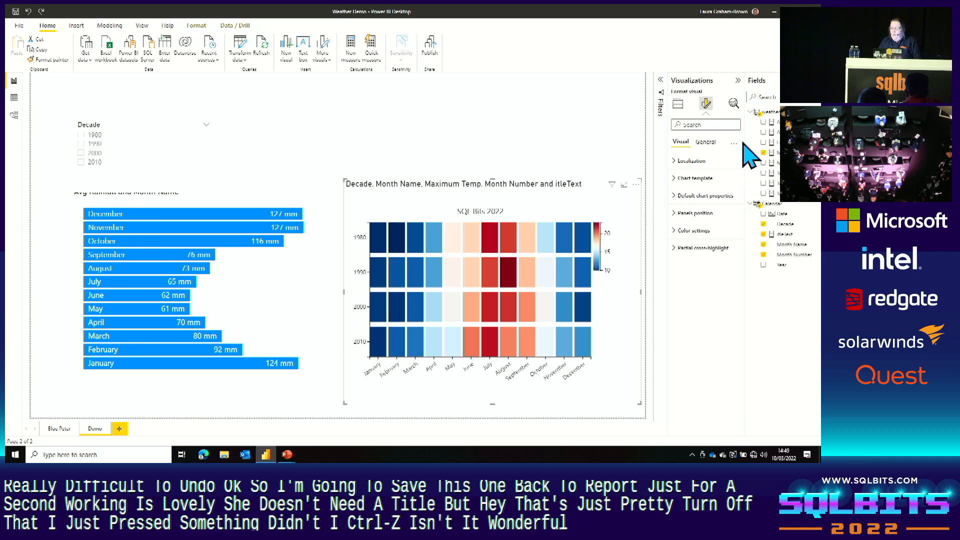
left_click(706, 143)
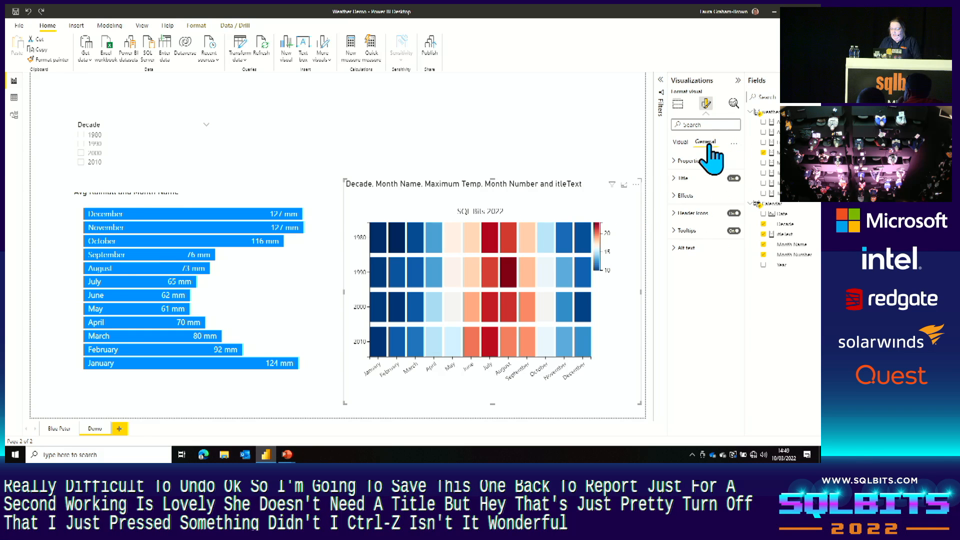
left_click(733, 178)
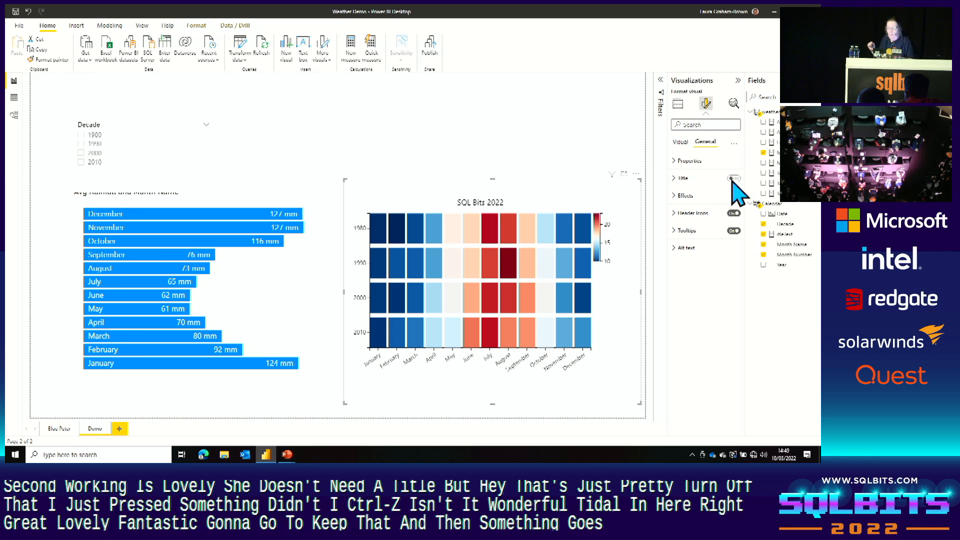
left_click(733, 179)
left_click(733, 179)
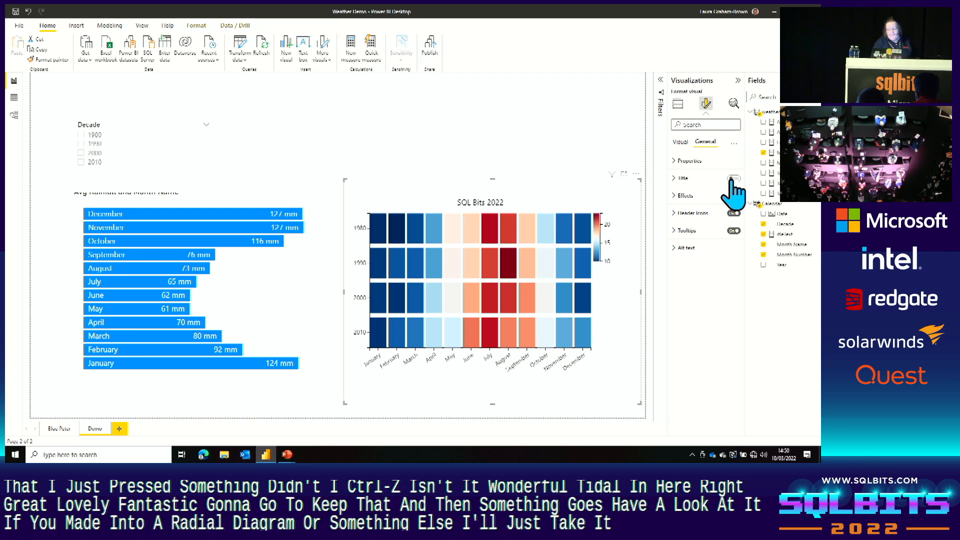
Open the heatmap for editing in Charticulator and apply a polar scaffold to its plot segment
left_click(636, 174)
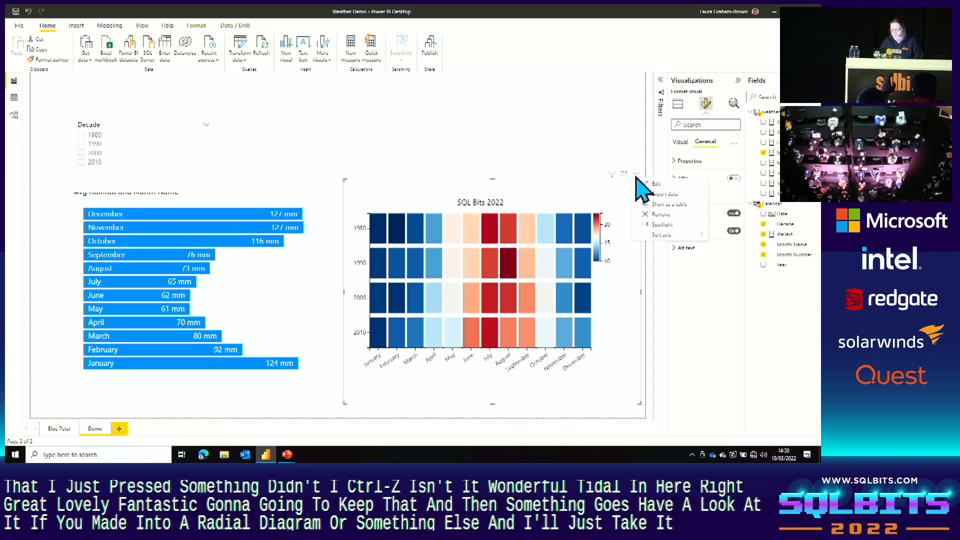
left_click(650, 184)
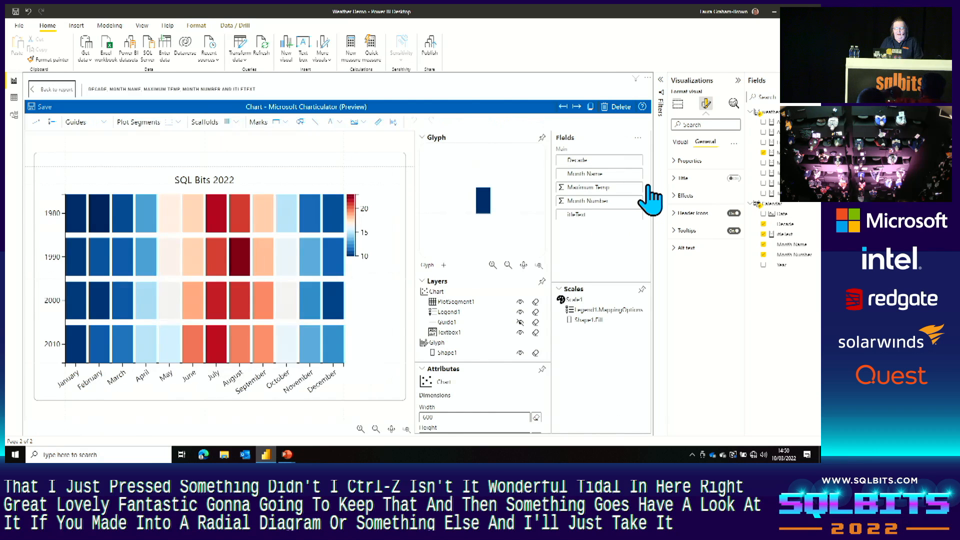
left_click(237, 123)
left_click(238, 167)
left_click_drag(221, 126, 221, 274)
left_click_drag(221, 278, 221, 282)
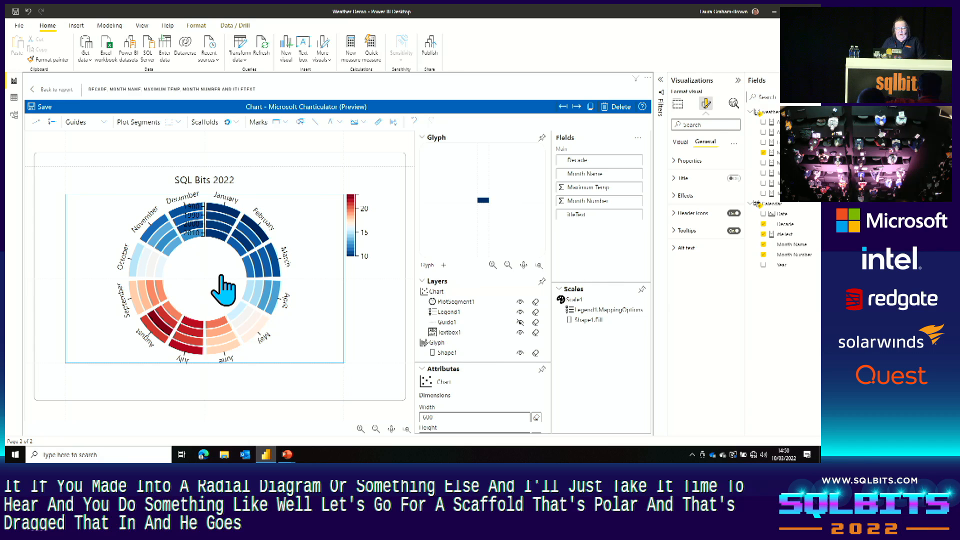
Apply a horizontal line scaffold to the plot segment in place of the polar one
left_click(235, 122)
left_click(246, 140)
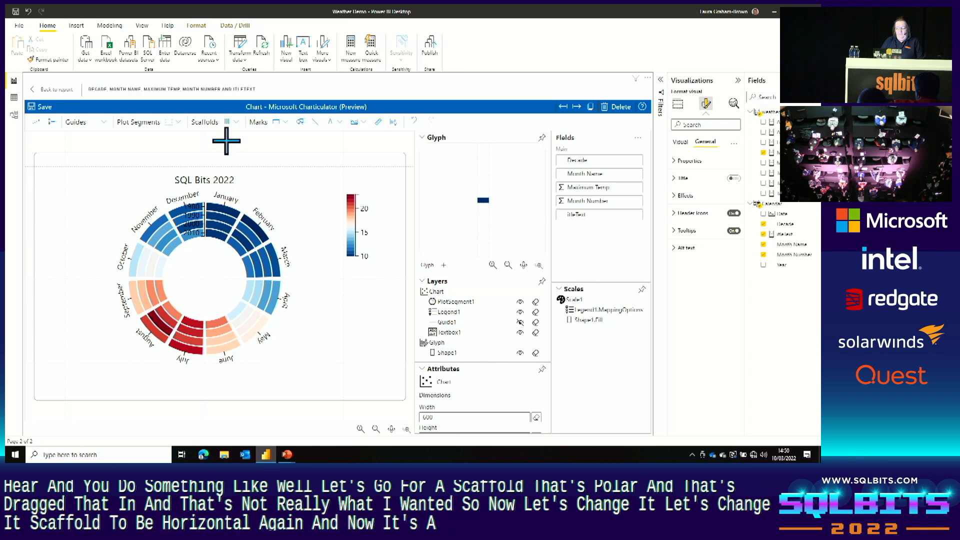
left_click_drag(227, 122, 248, 259)
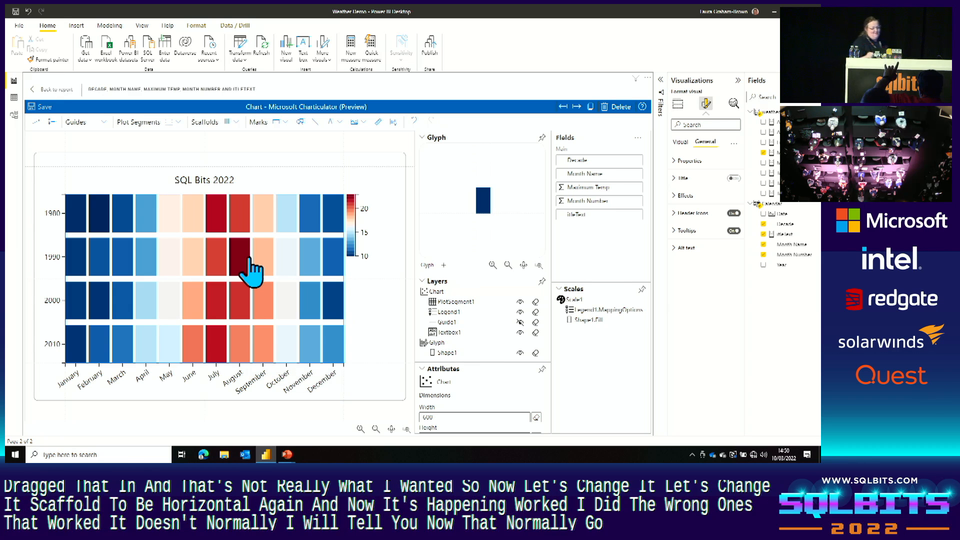
Apply a vertical line scaffold to the heatmap's plot segment and return to the report, saving the chart changes
left_click(236, 123)
left_click(243, 151)
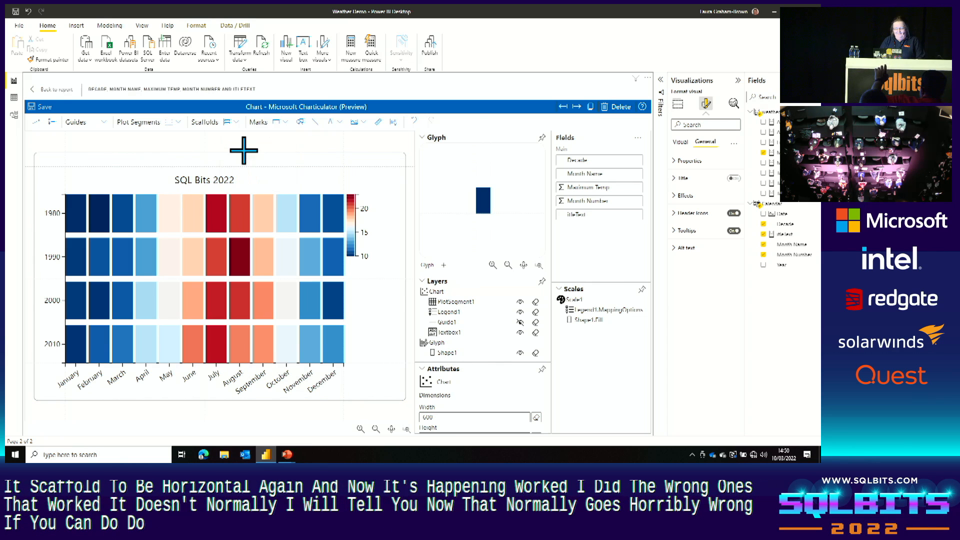
left_click_drag(226, 121, 236, 277)
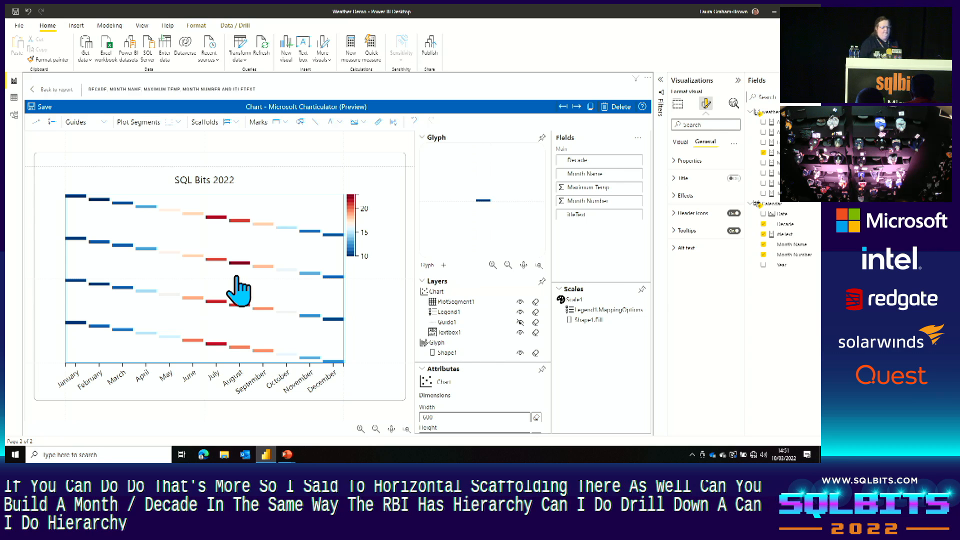
left_click(59, 89)
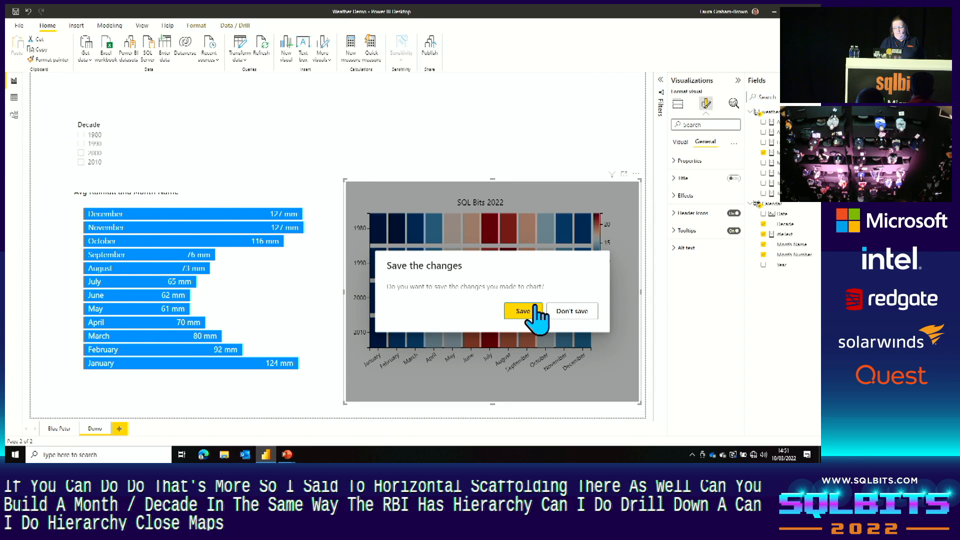
left_click(523, 311)
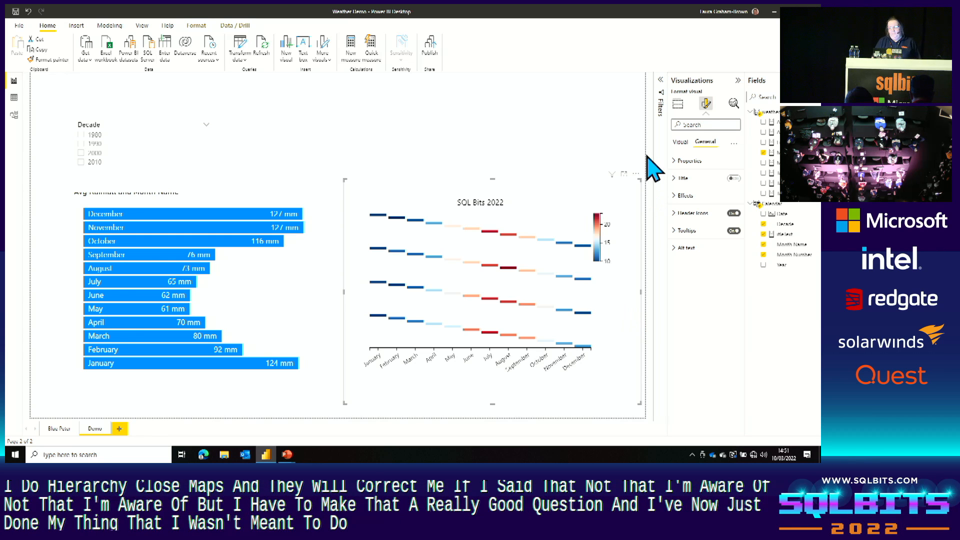
Open the SQL Bits 2022 heatmap for editing in Charticulator, select PlotSegment1 and collapse the Glyph pane
left_click(636, 174)
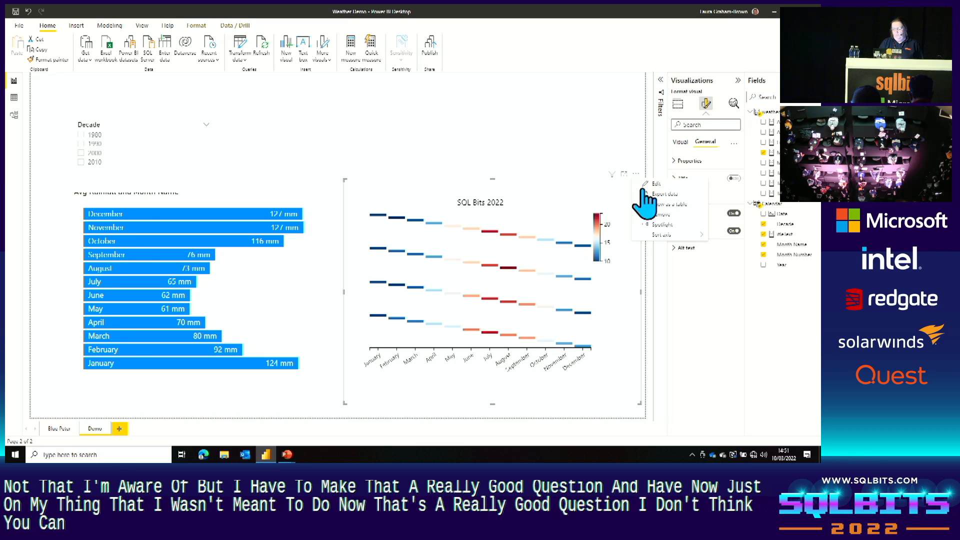
left_click(657, 184)
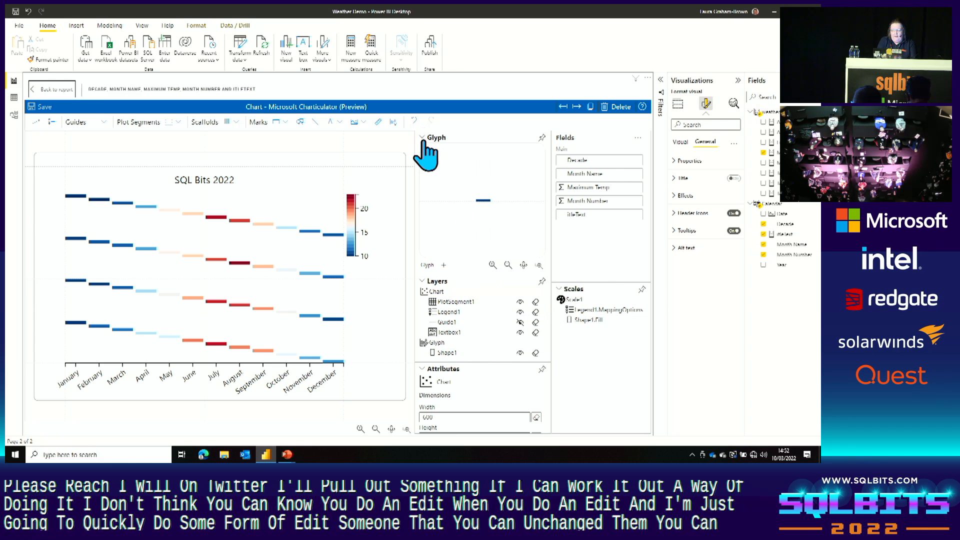
left_click(465, 302)
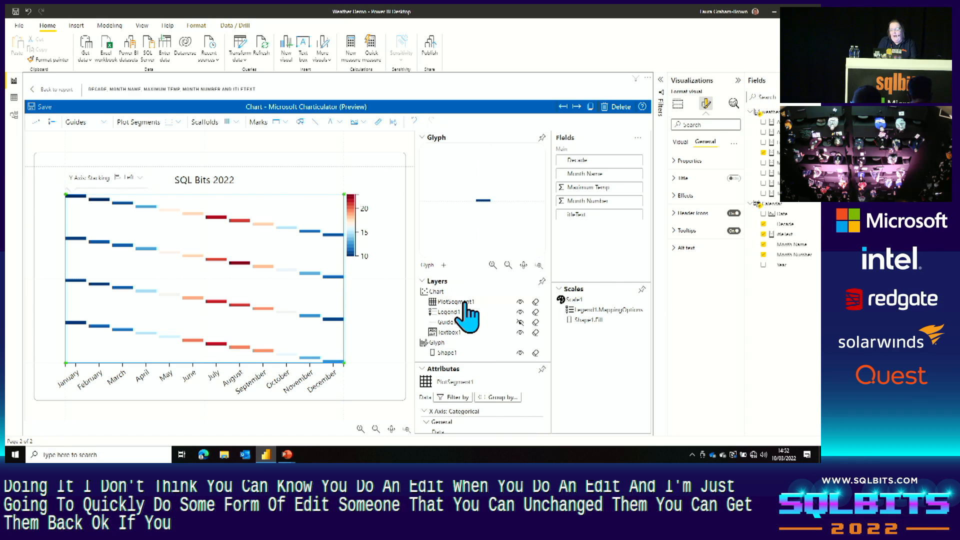
left_click(423, 139)
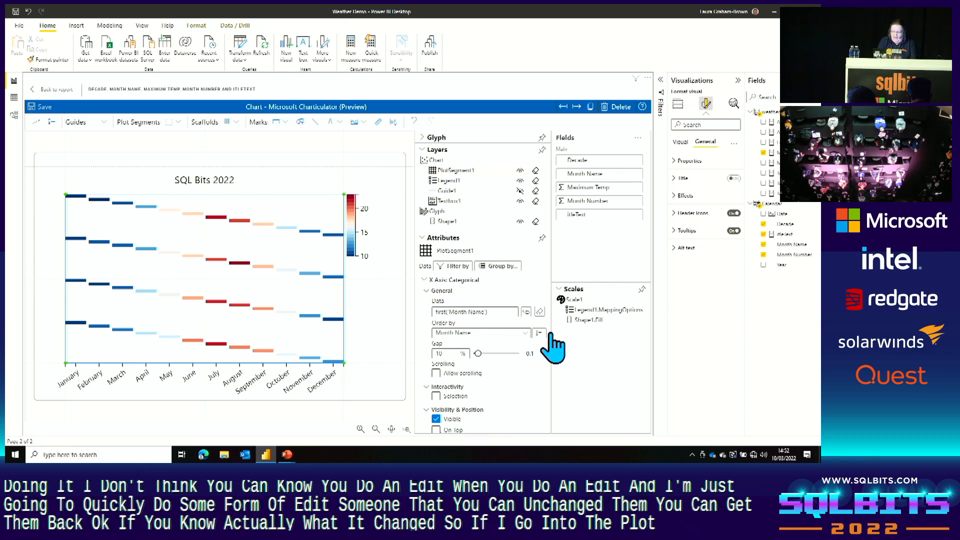
Remove the Y-axis stacking from PlotSegment1 and return to the report, saving the chart changes
scroll(553, 345, "down", 3)
scroll(554, 345, "down", 6)
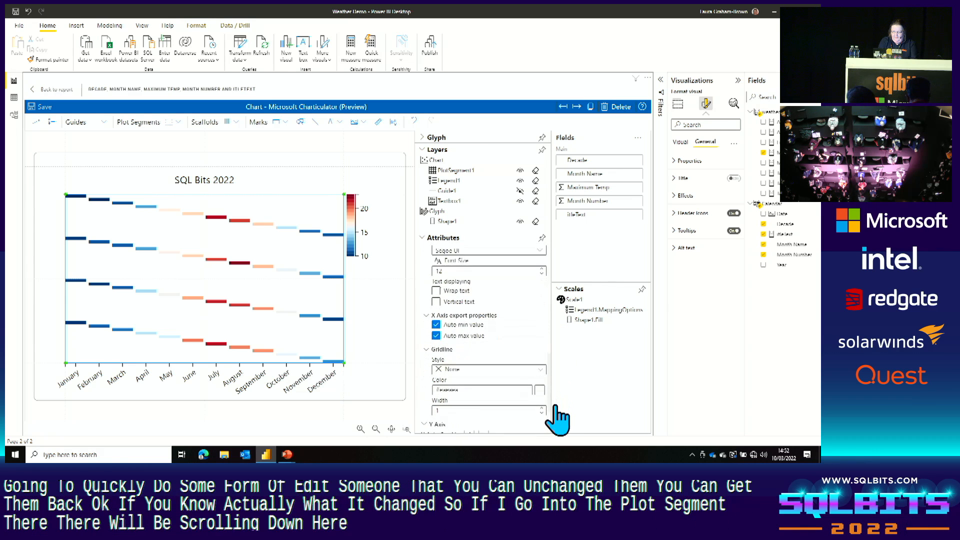
left_click(436, 160)
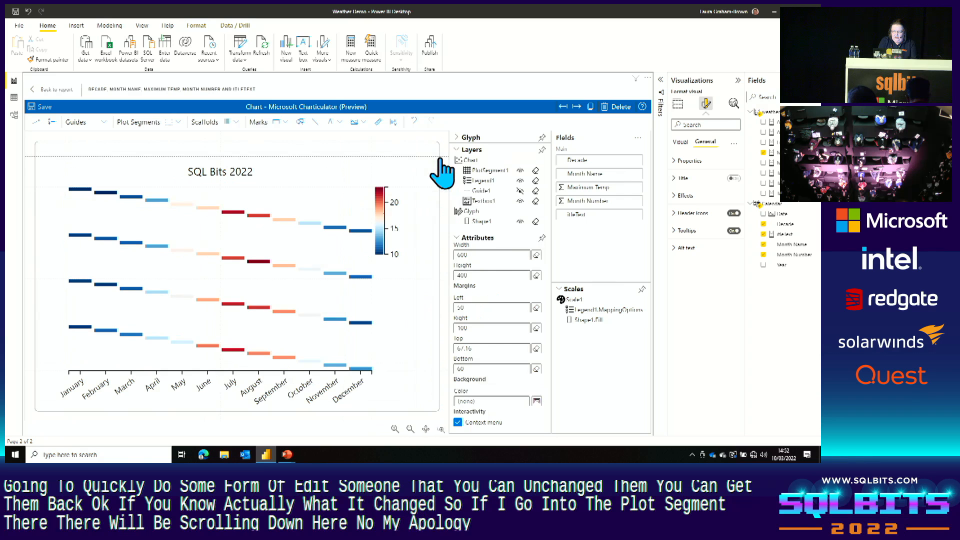
left_click(485, 171)
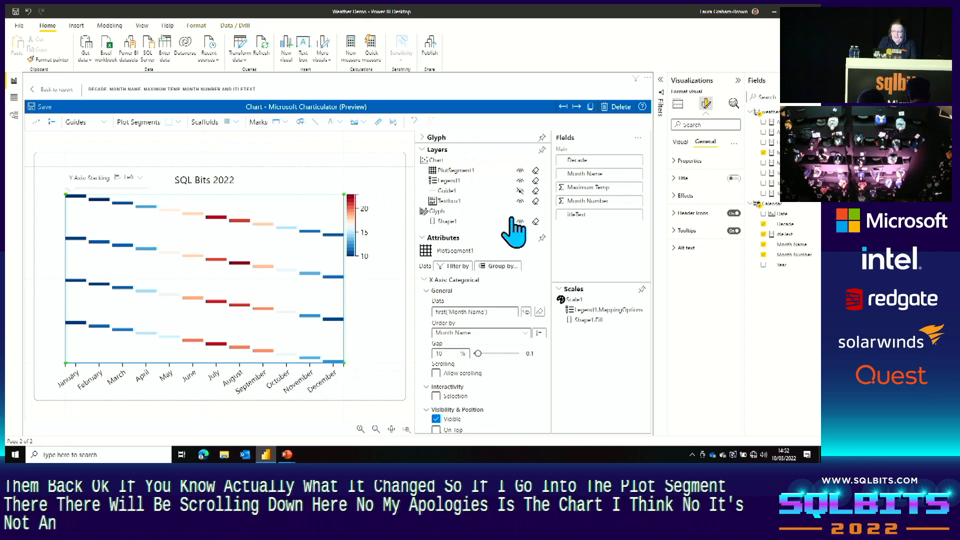
scroll(550, 290, "down", 2)
scroll(550, 290, "down", 4)
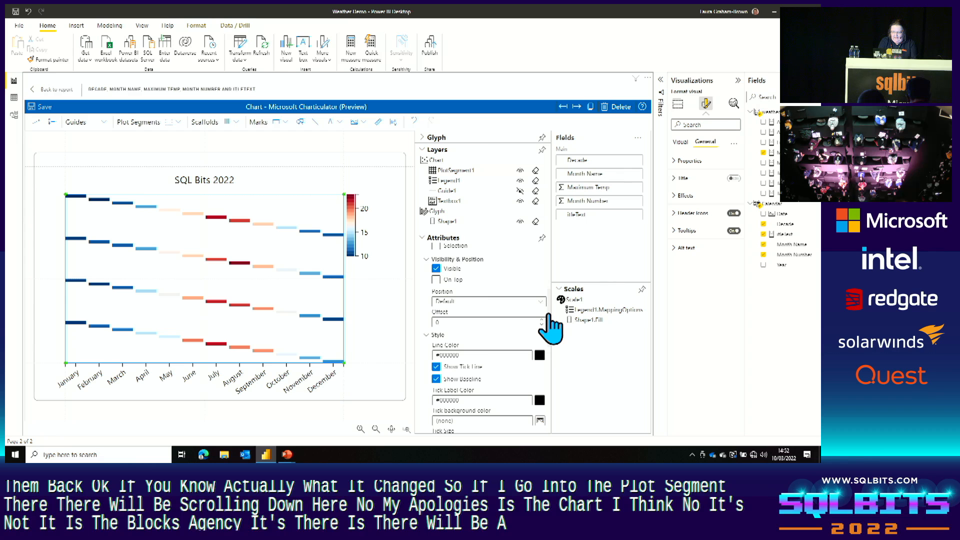
scroll(550, 328, "down", 7)
scroll(555, 385, "down", 5)
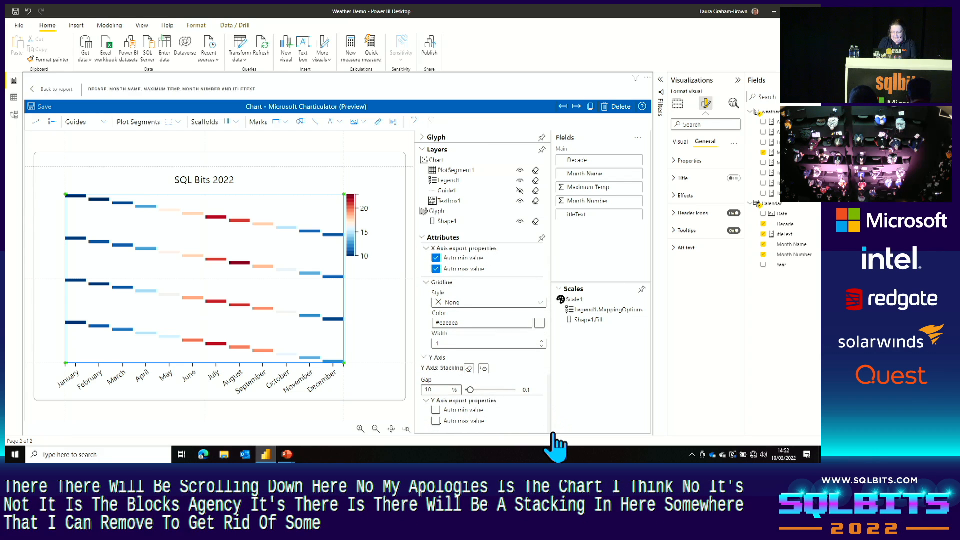
left_click(469, 369)
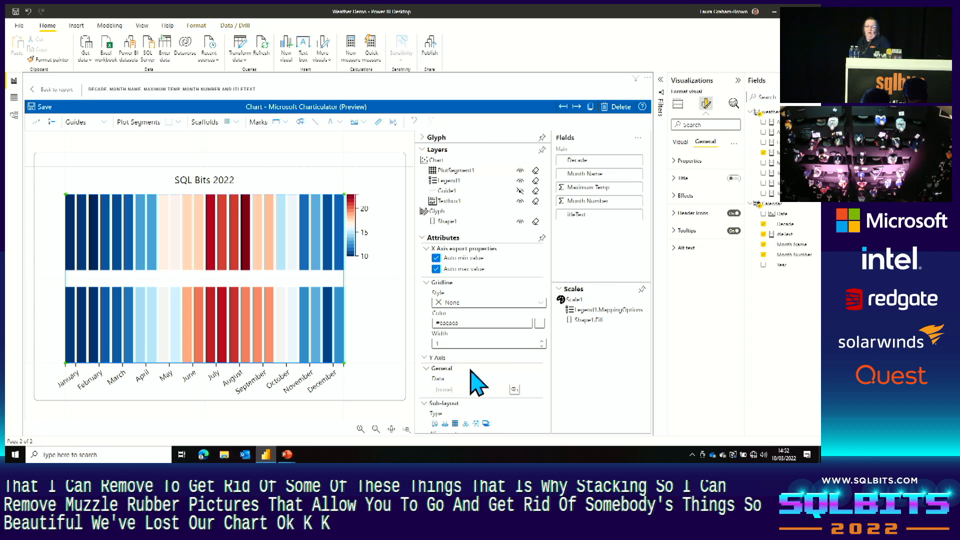
left_click(50, 90)
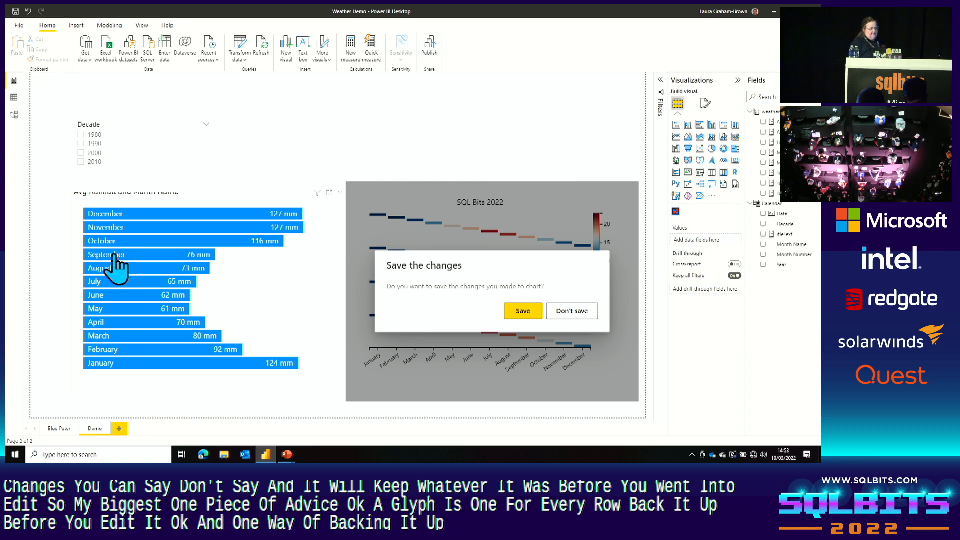
left_click(523, 311)
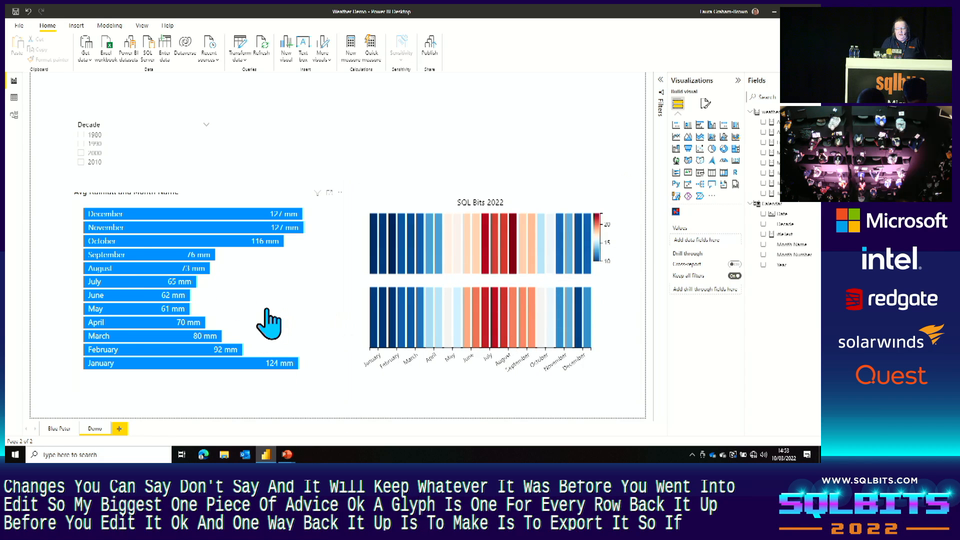
Open the rainfall bar chart in Charticulator and export it as a template named barchart in the SQLBits folder
left_click(341, 192)
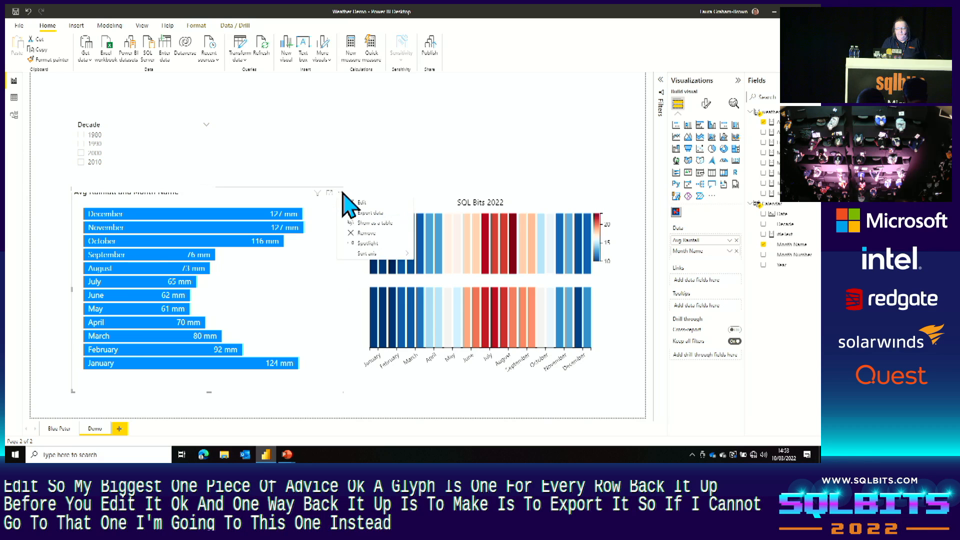
left_click(388, 203)
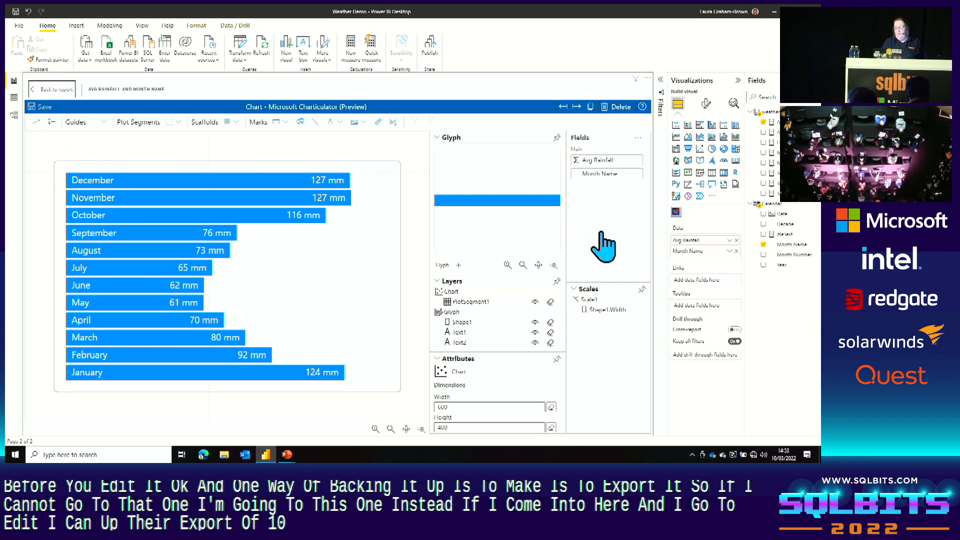
left_click(577, 106)
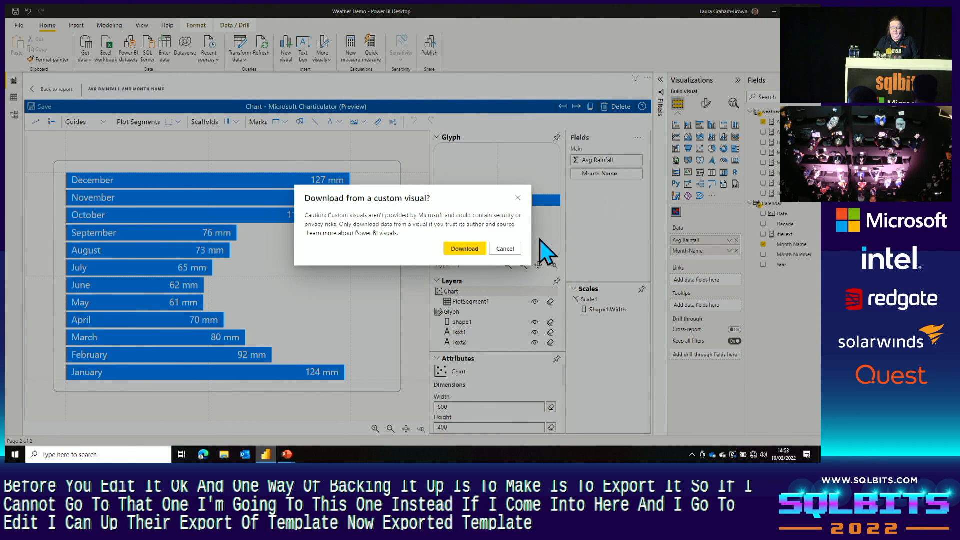
left_click(458, 255)
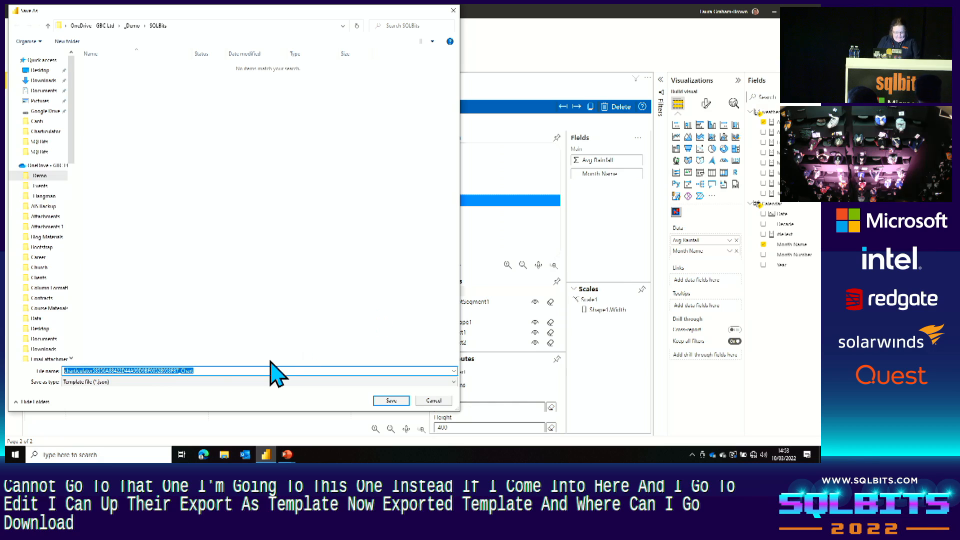
type("bars")
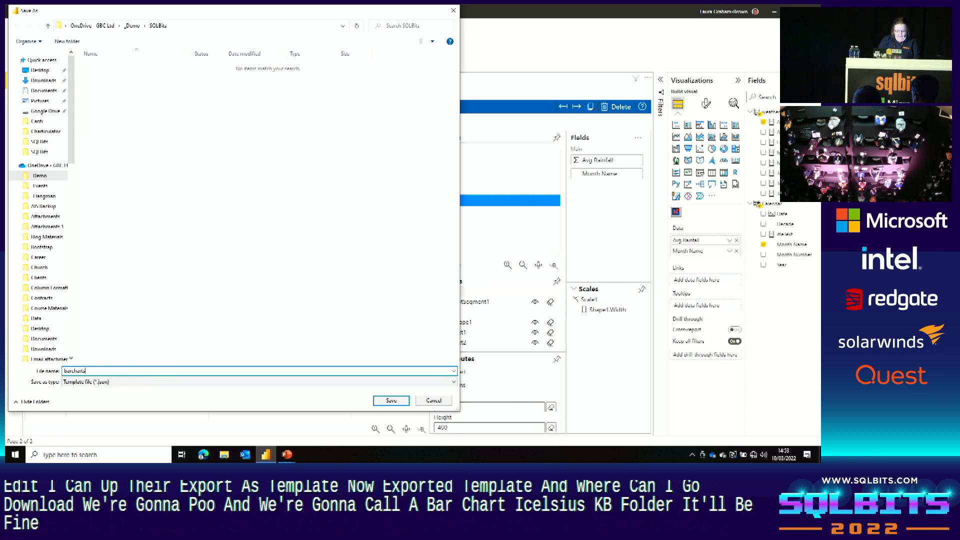
key("Return")
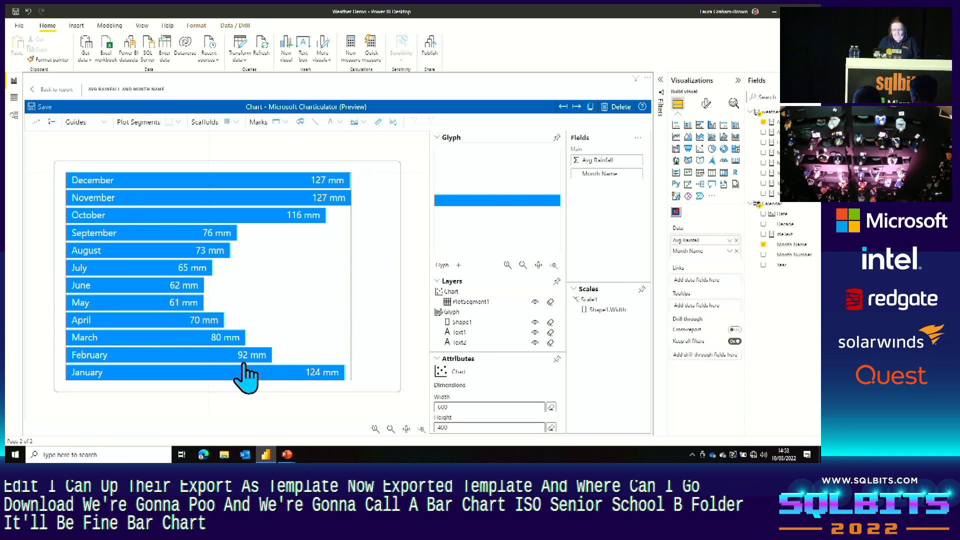
Return to the report, add a new page and place an enlarged Charticulator visual on it
left_click(270, 237)
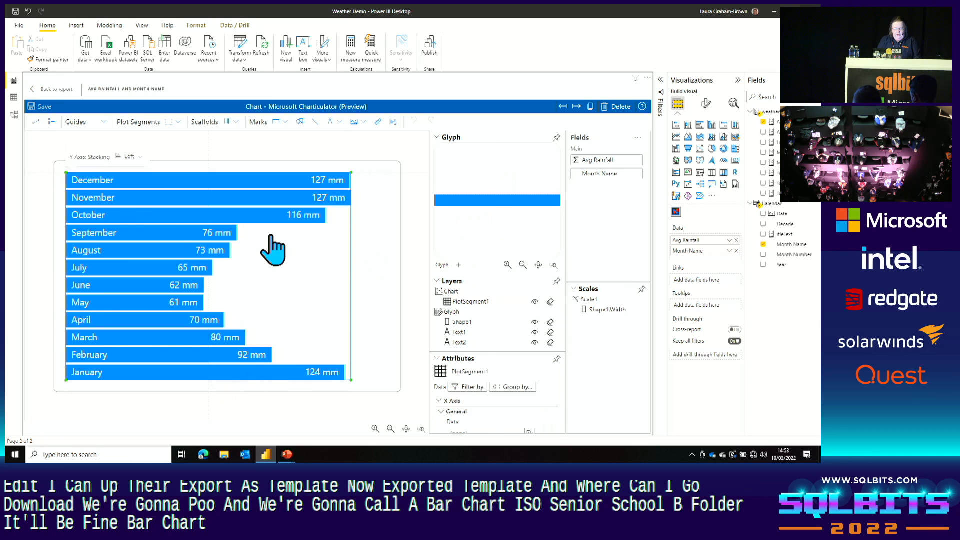
left_click(40, 90)
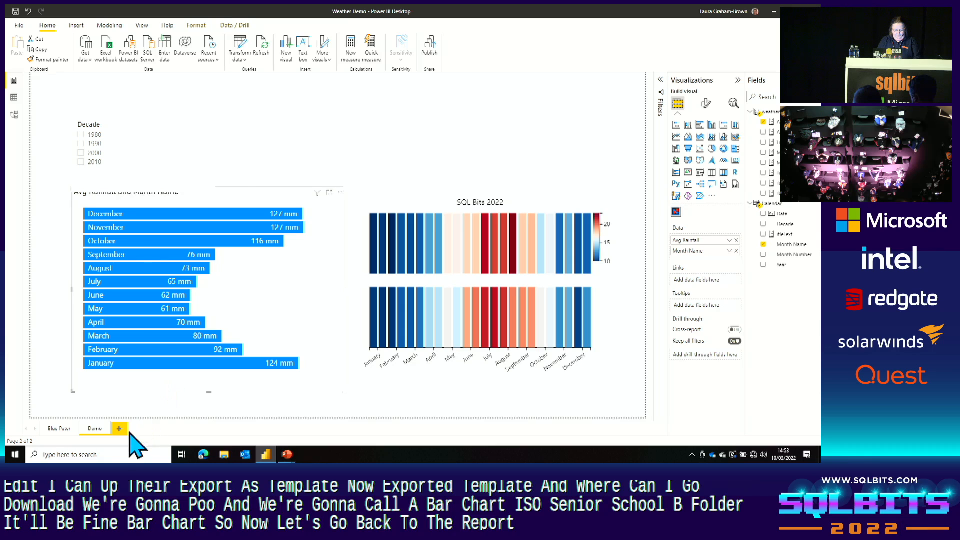
left_click(120, 430)
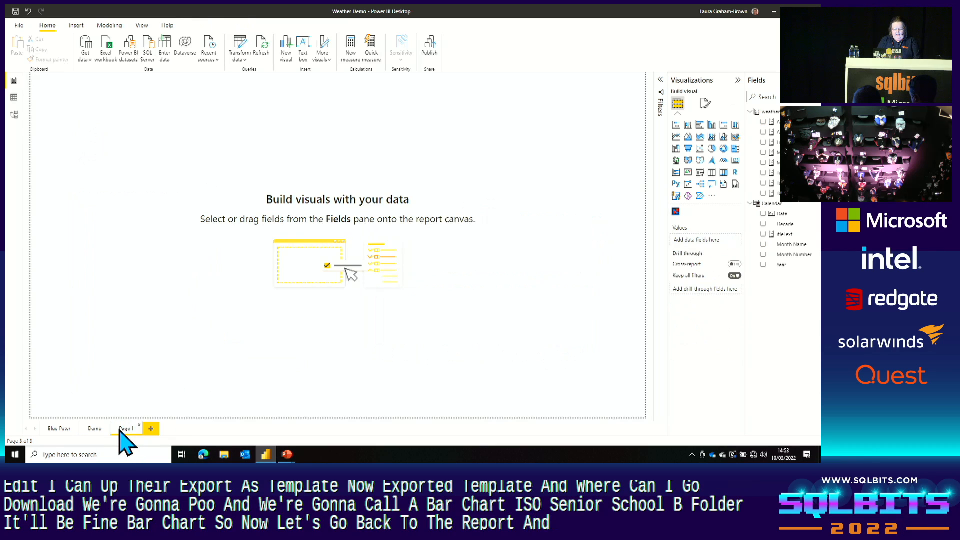
left_click(676, 213)
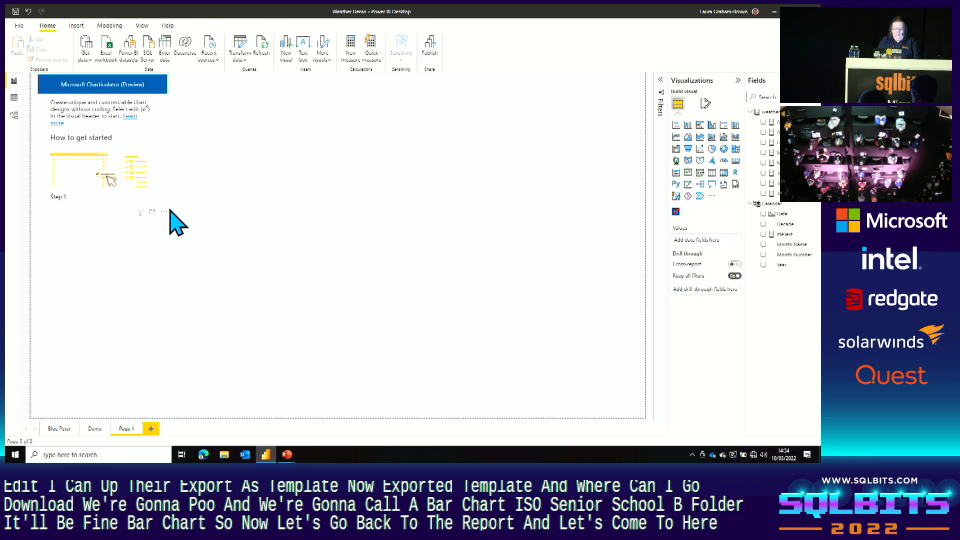
left_click(154, 216)
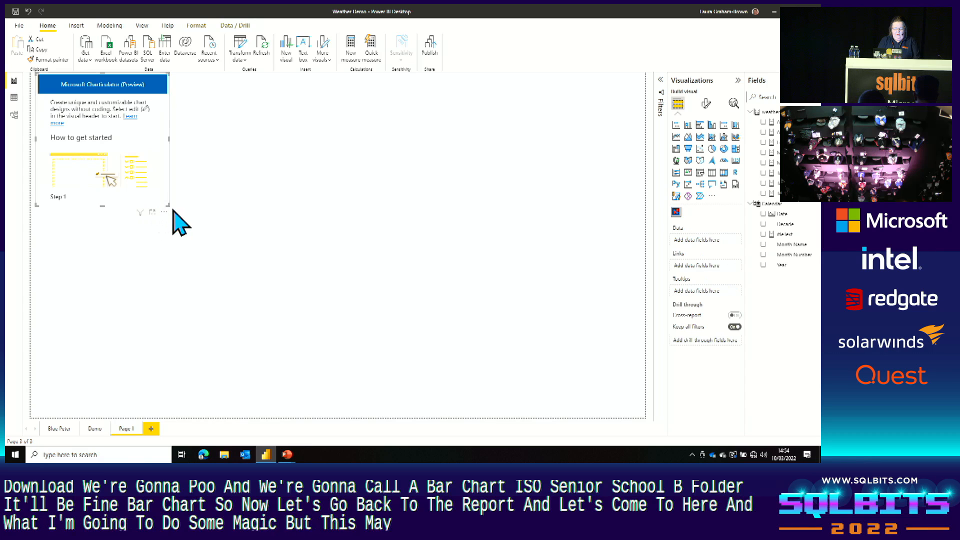
left_click_drag(169, 206, 329, 282)
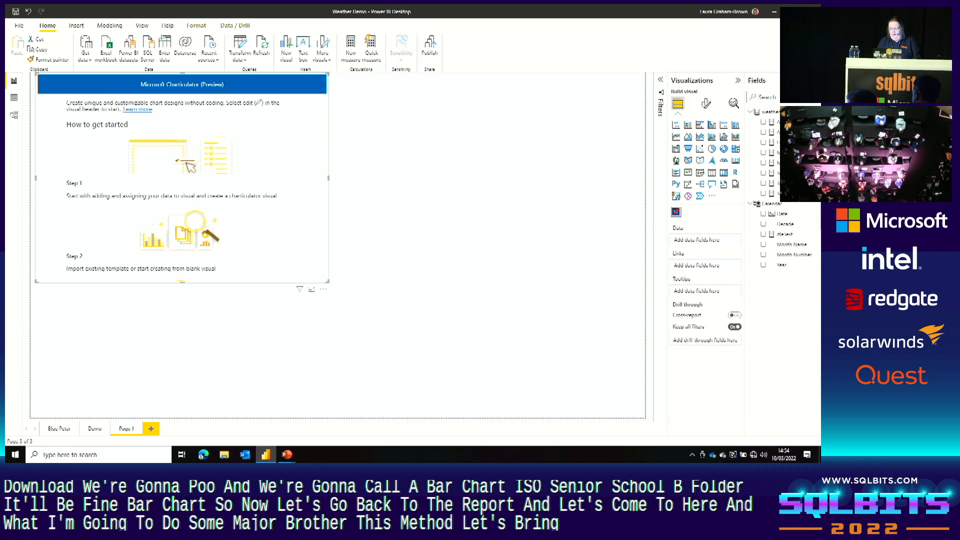
Add the Avg Sunshine and Month Name fields to the new visual and open it for editing in Charticulator
right_click(767, 132)
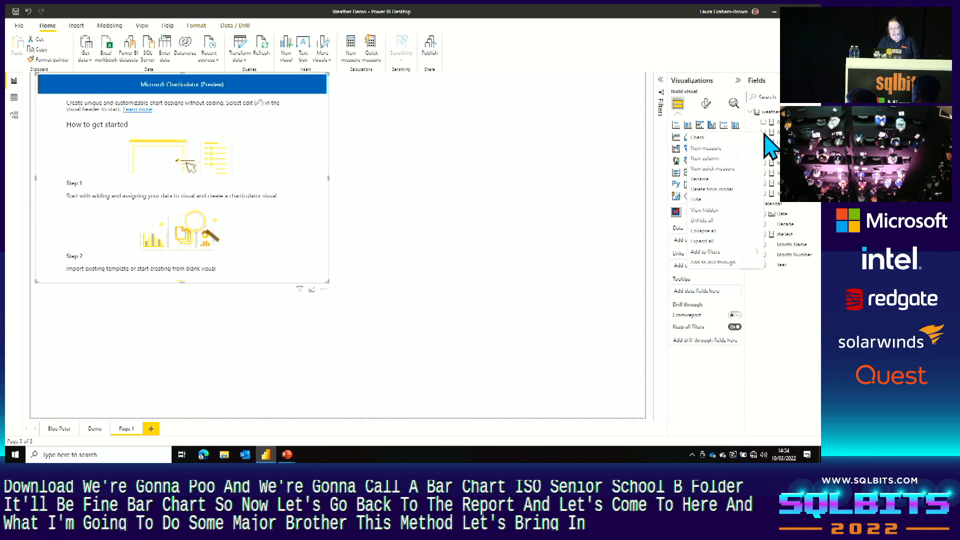
left_click(769, 136)
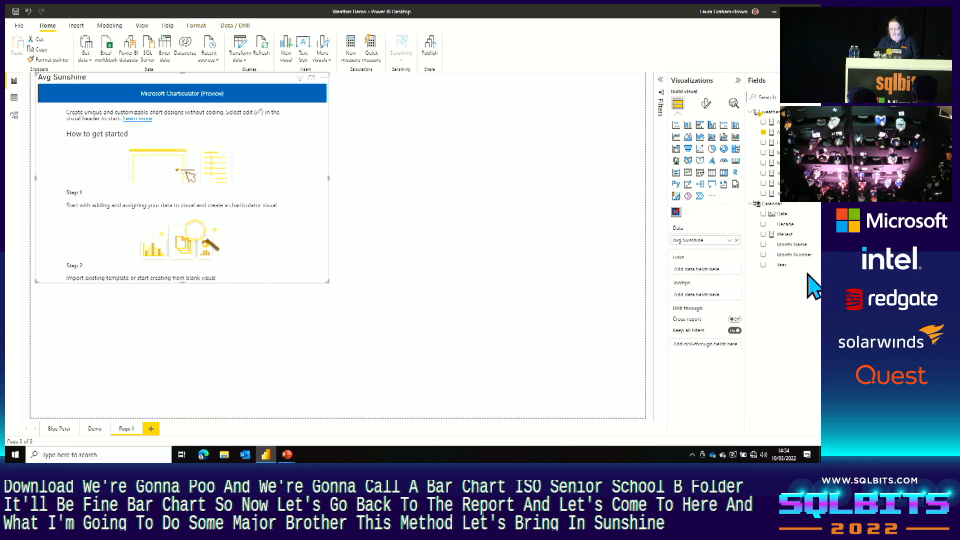
left_click(764, 246)
left_click(324, 78)
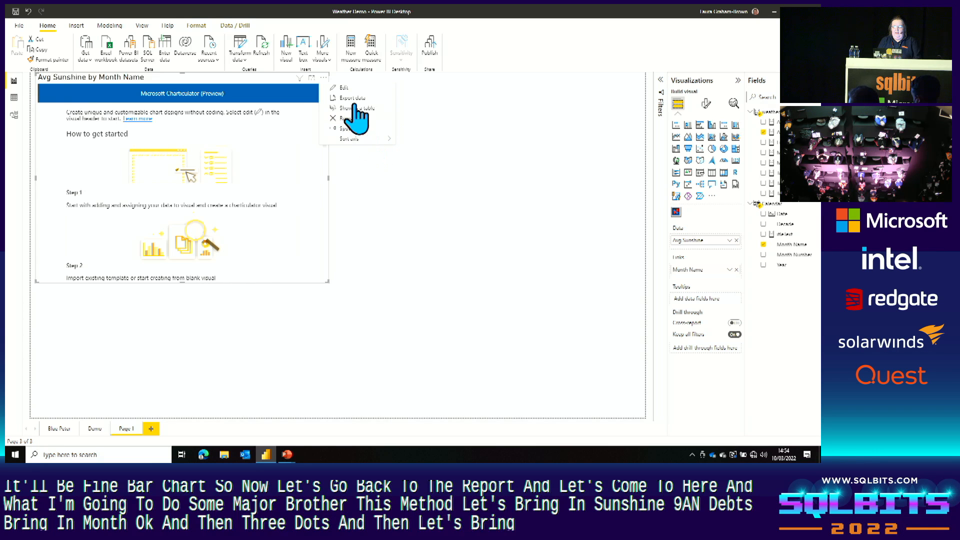
left_click(344, 88)
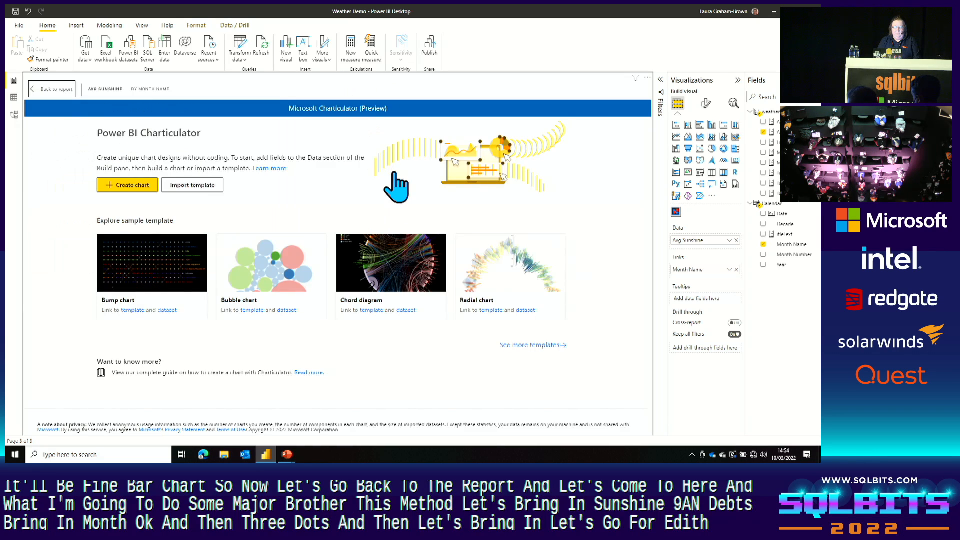
Cancel the template import and move Month Name from the visual's Links fields to its Data fields
left_click(187, 185)
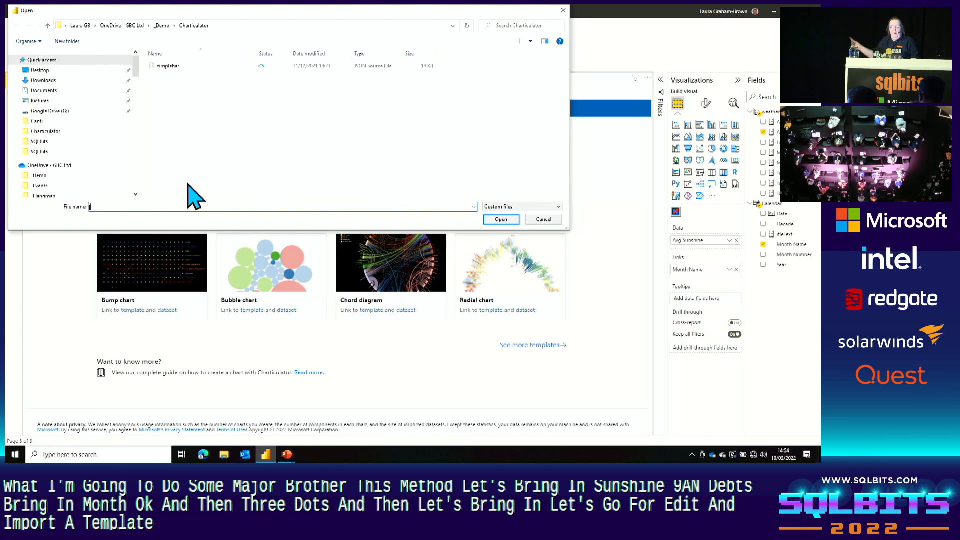
left_click(544, 219)
left_click_drag(710, 270, 713, 249)
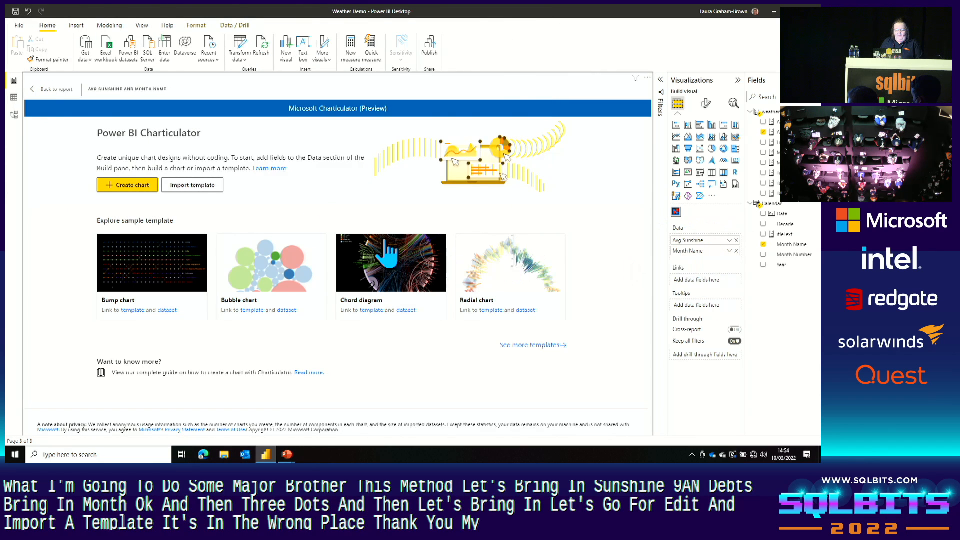
Import the barchart template from the _Demo > SQLBits folder into the visual
left_click(193, 190)
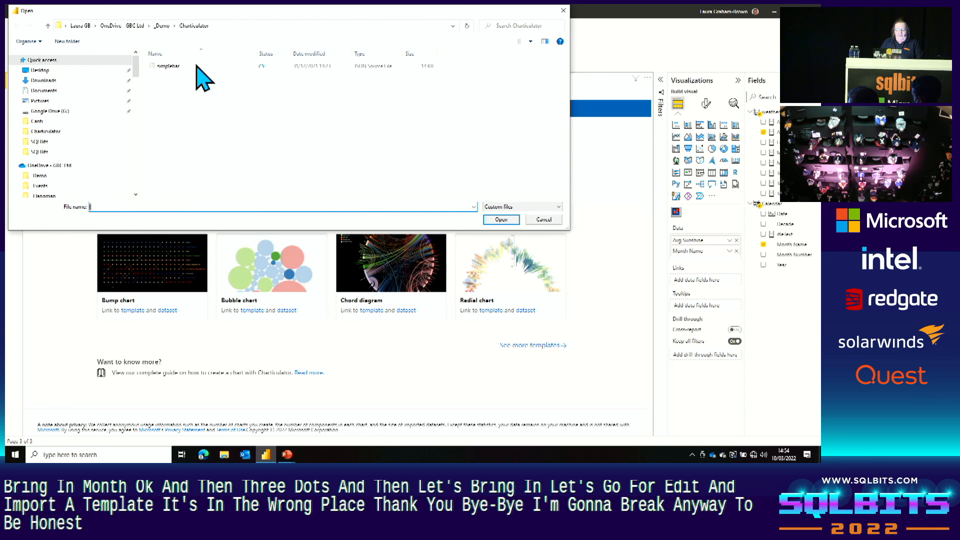
left_click(162, 25)
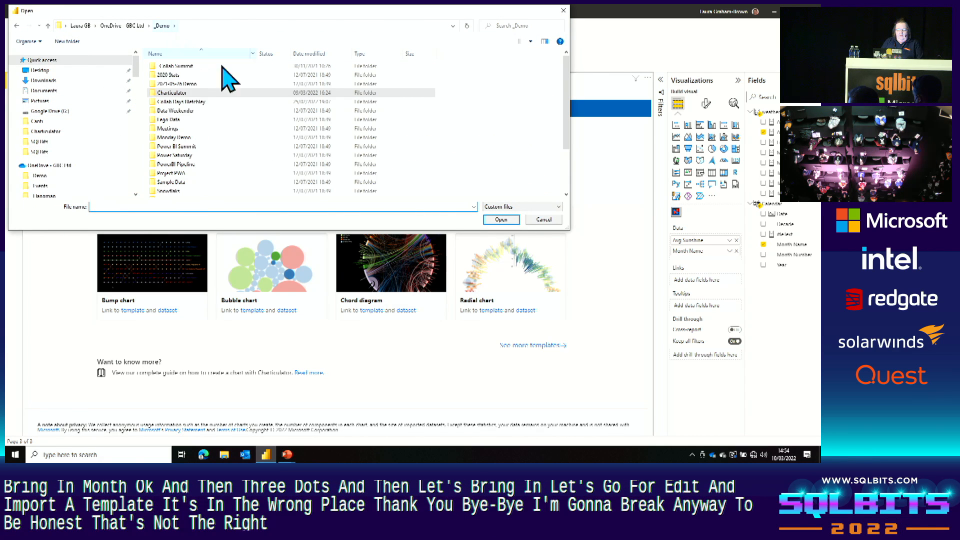
left_click_drag(570, 147, 572, 172)
double_click(163, 162)
left_click(166, 67)
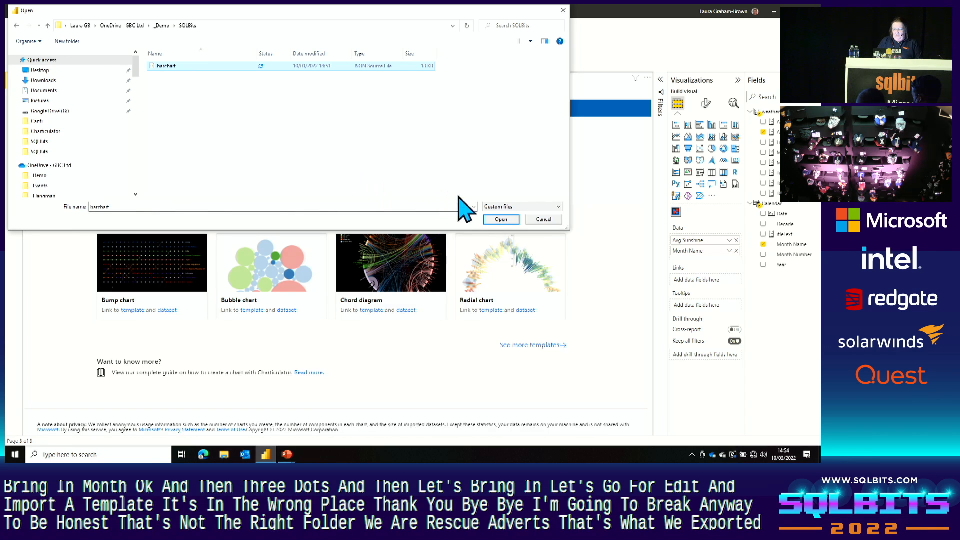
left_click(499, 220)
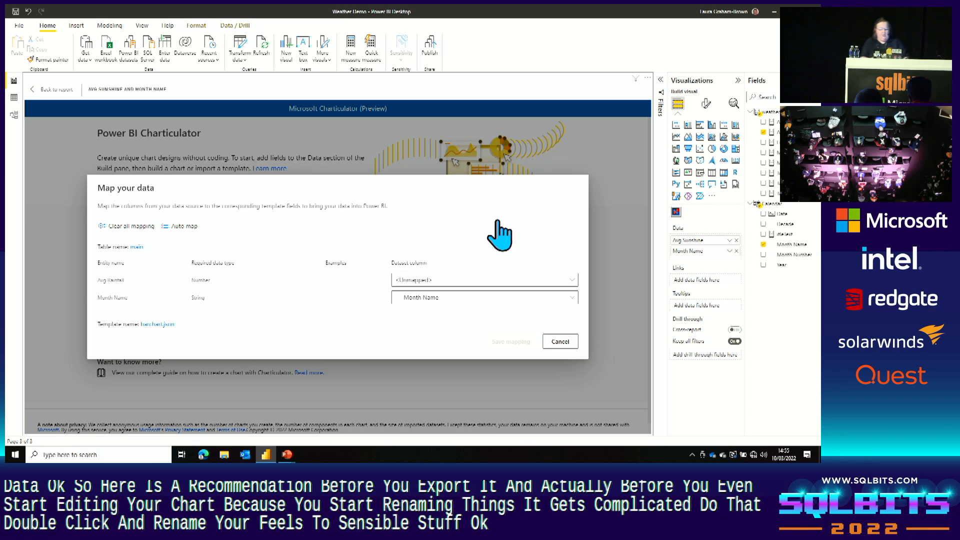
Map the template's Avg Rainfall field to the Avg Sunshine column and save the mapping
left_click(577, 281)
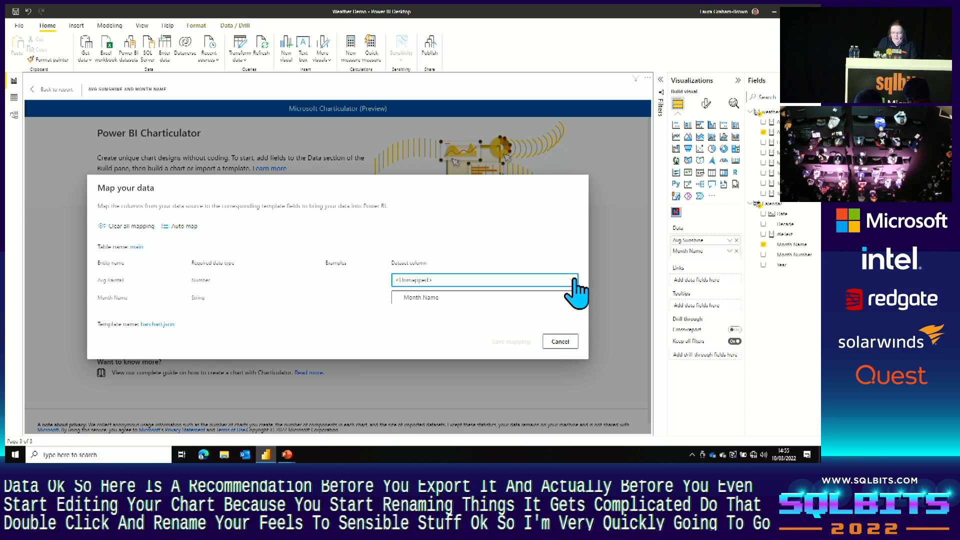
left_click(440, 310)
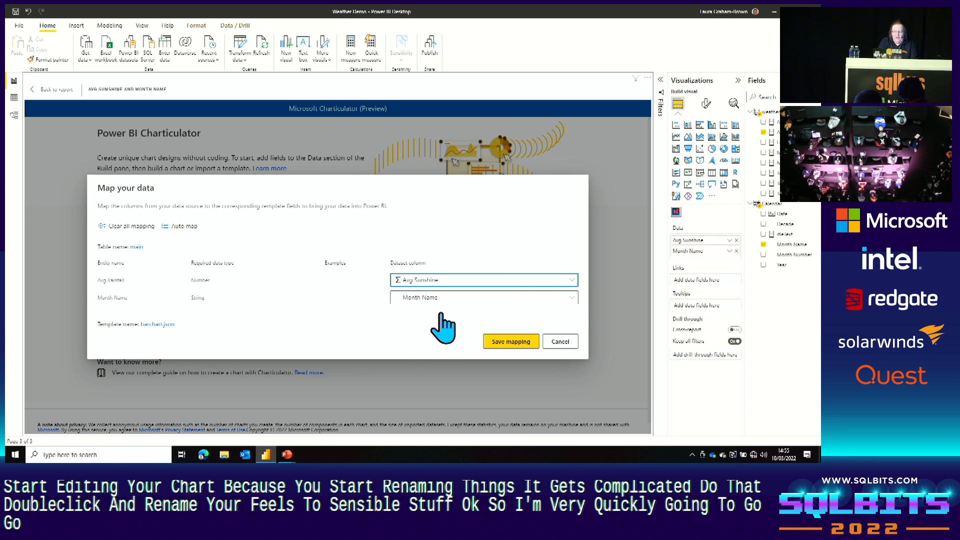
left_click(511, 343)
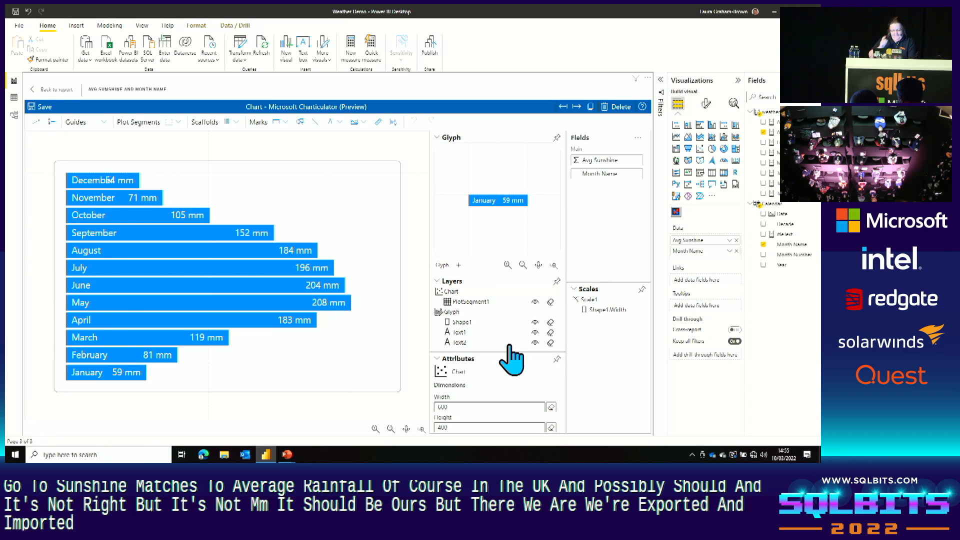
key("alt+Tab")
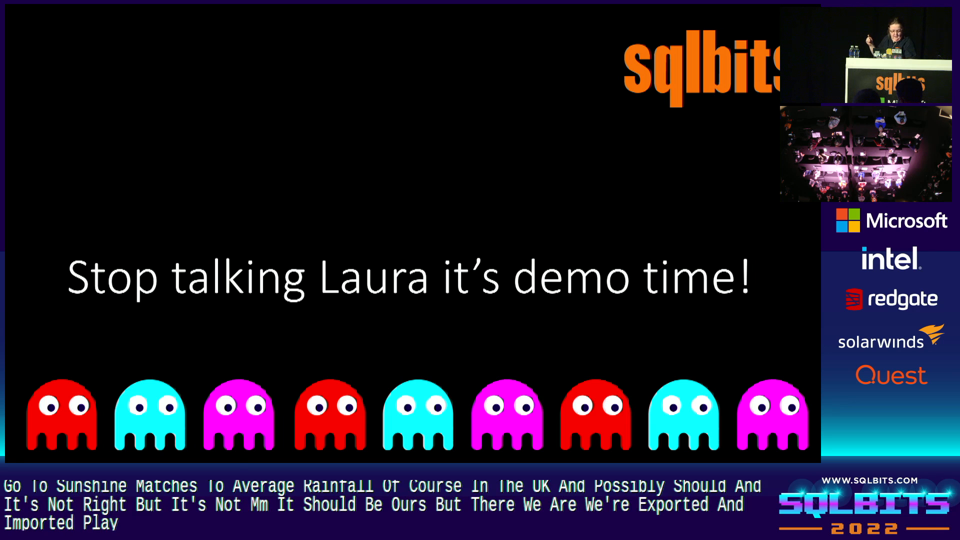
key("super+Tab")
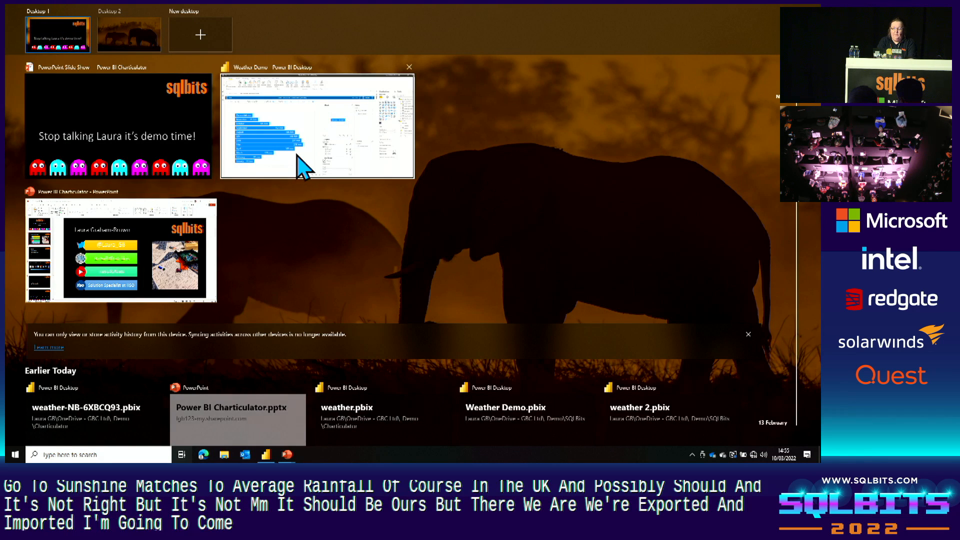
left_click(303, 166)
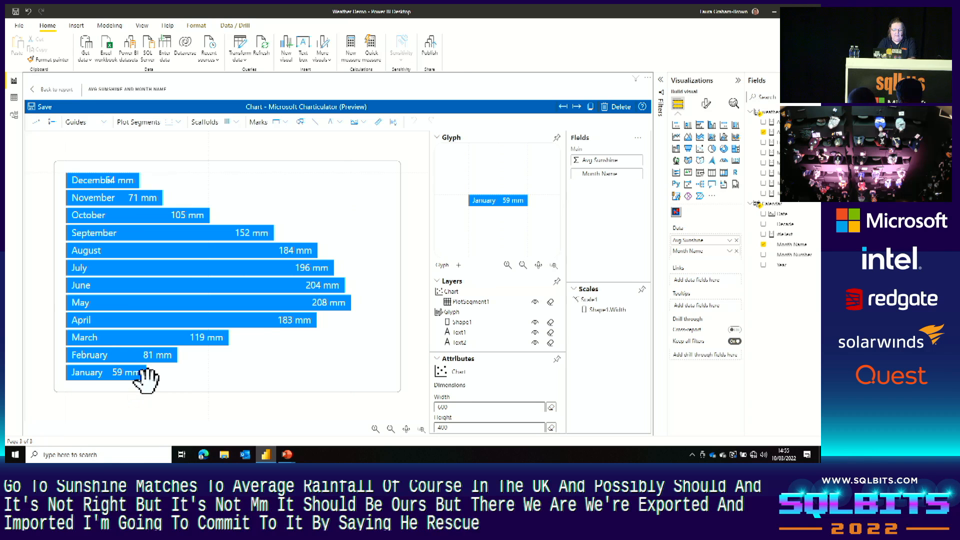
Return to the report, saving the sunshine chart on leaving the editor, and open the Blue Peter page
left_click(50, 89)
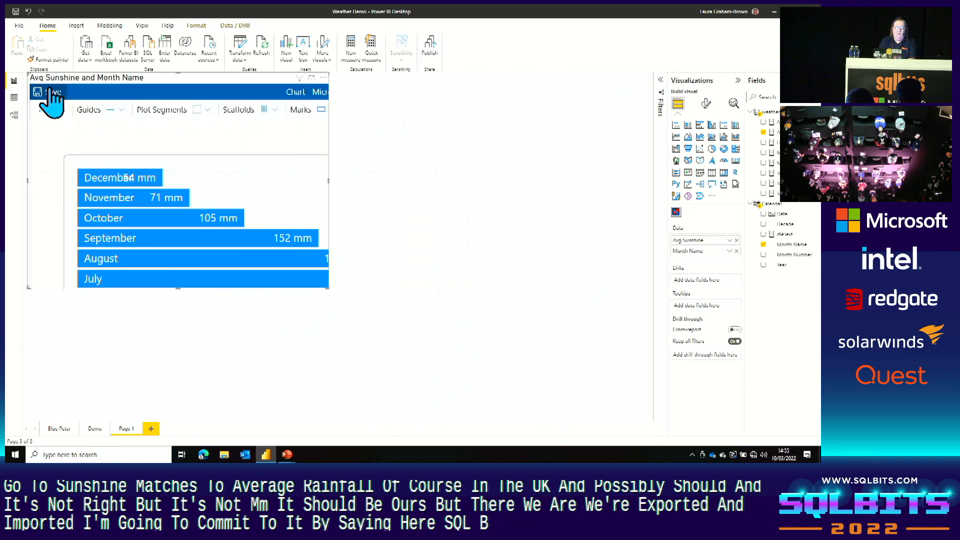
left_click(213, 205)
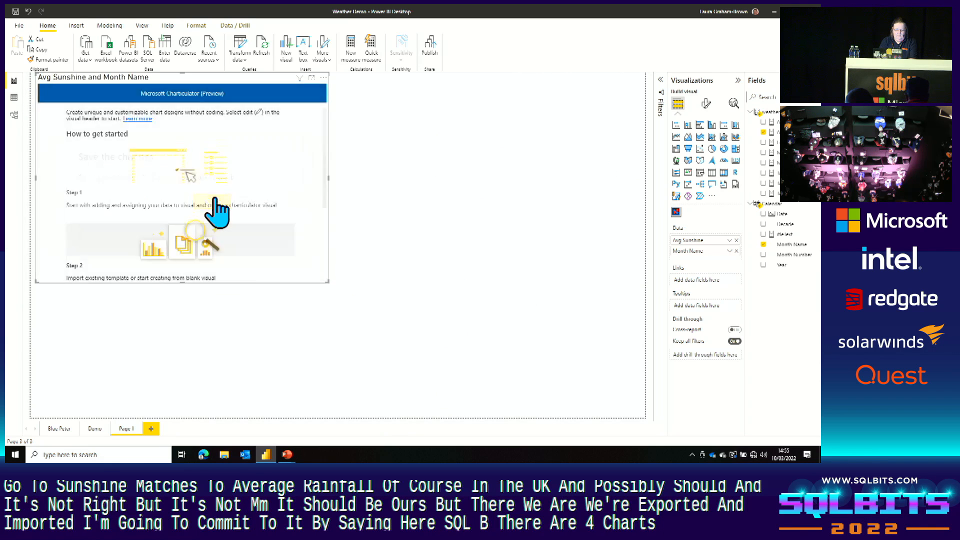
left_click(59, 429)
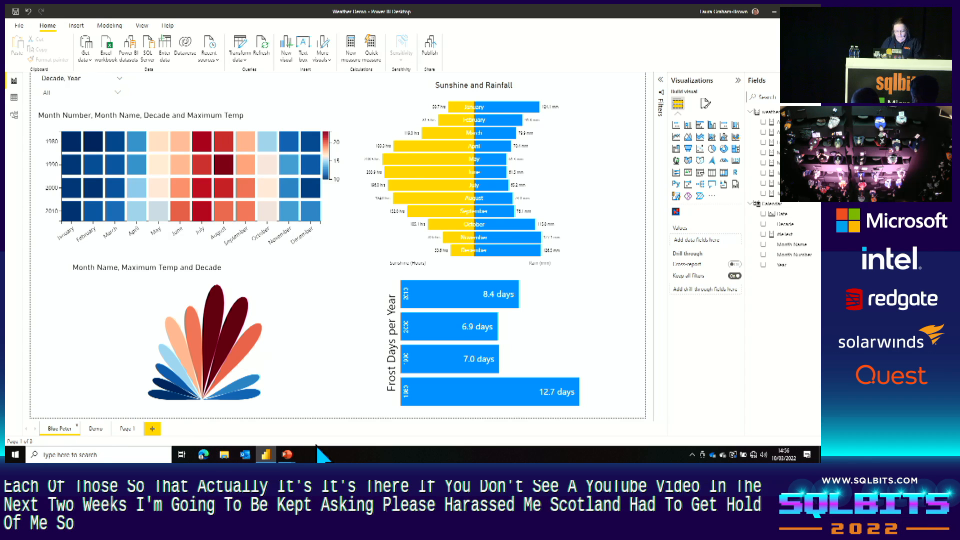
Switch to the PowerPoint slide show and advance to the Resources slide
key("alt+Tab")
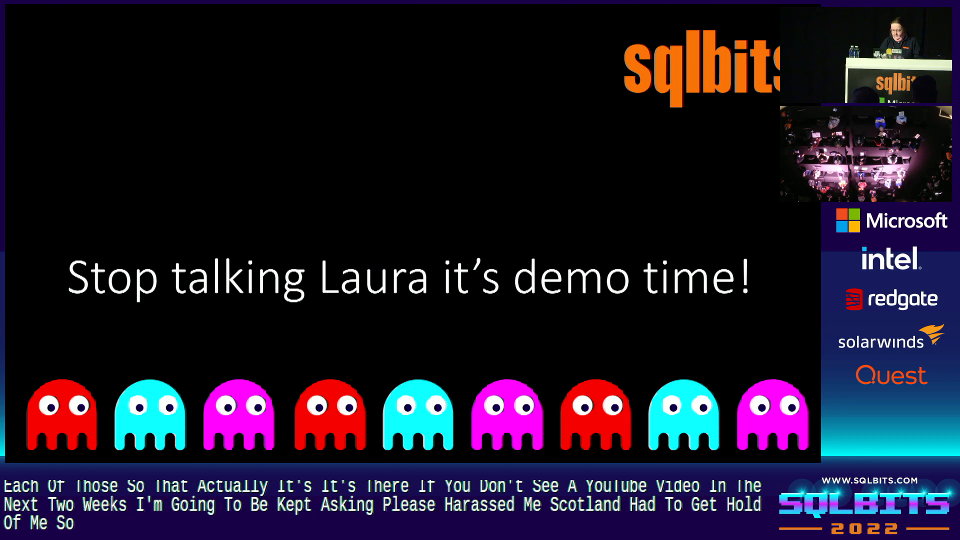
key("Right")
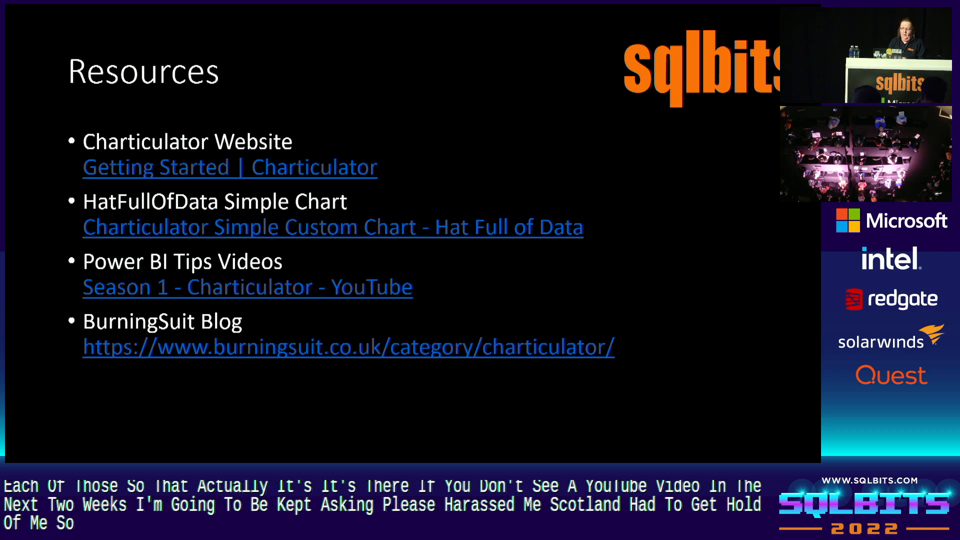